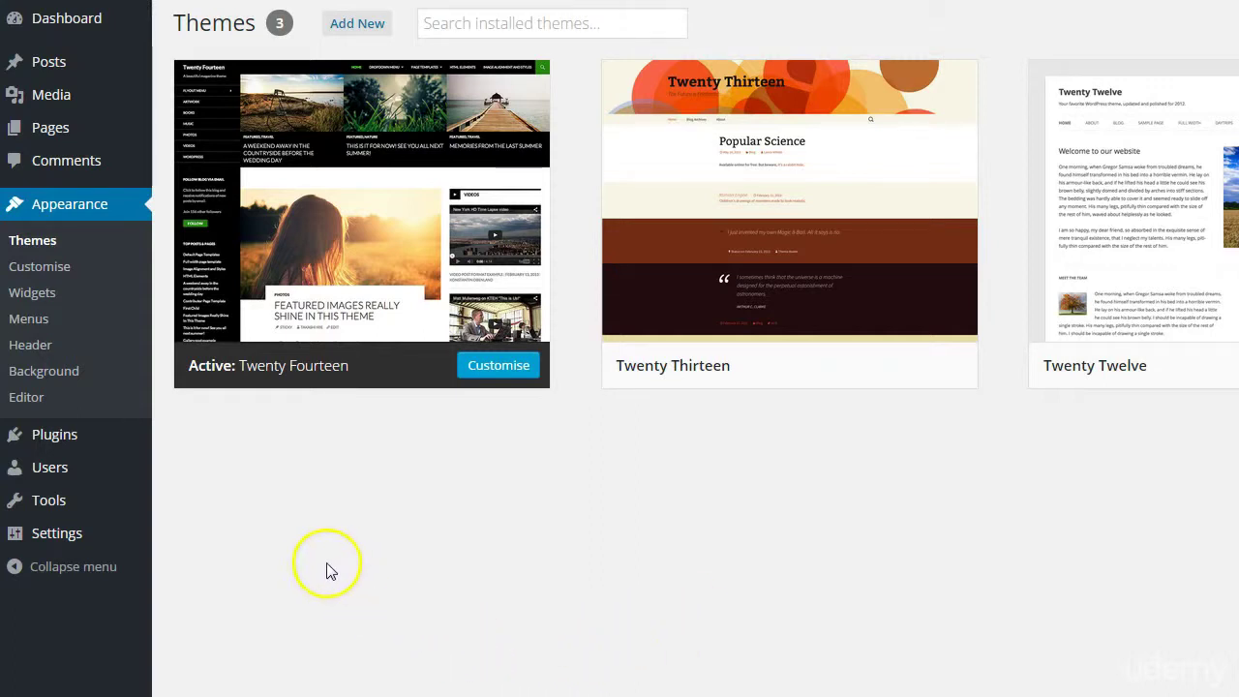
Look through the featured, new and free theme listings on the ThemeForest home page.
{"action": "mouse_move", "coordinate": [244, 389]}
{"action": "mouse_move", "coordinate": [419, 125]}
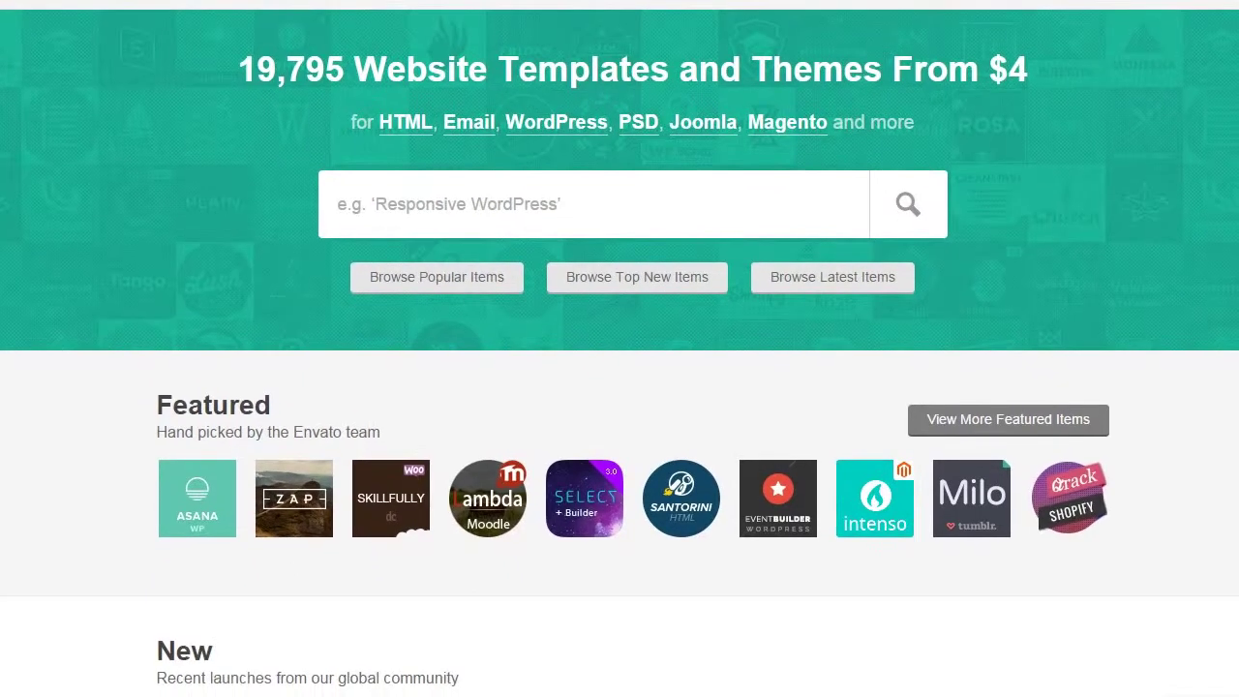
{"action": "scroll", "coordinate": [1113, 343], "scroll_direction": "down", "scroll_amount": 4}
{"action": "scroll", "coordinate": [1113, 346], "scroll_direction": "down", "scroll_amount": 2}
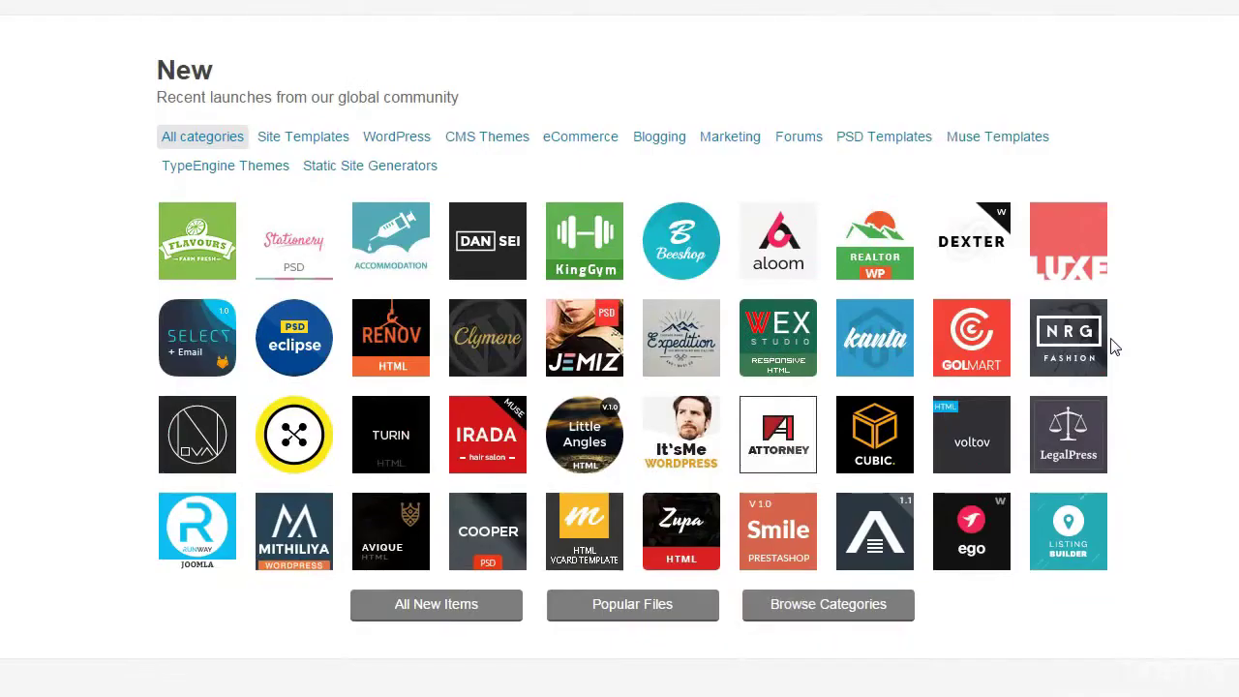
{"action": "scroll", "coordinate": [1113, 347], "scroll_direction": "down", "scroll_amount": 4}
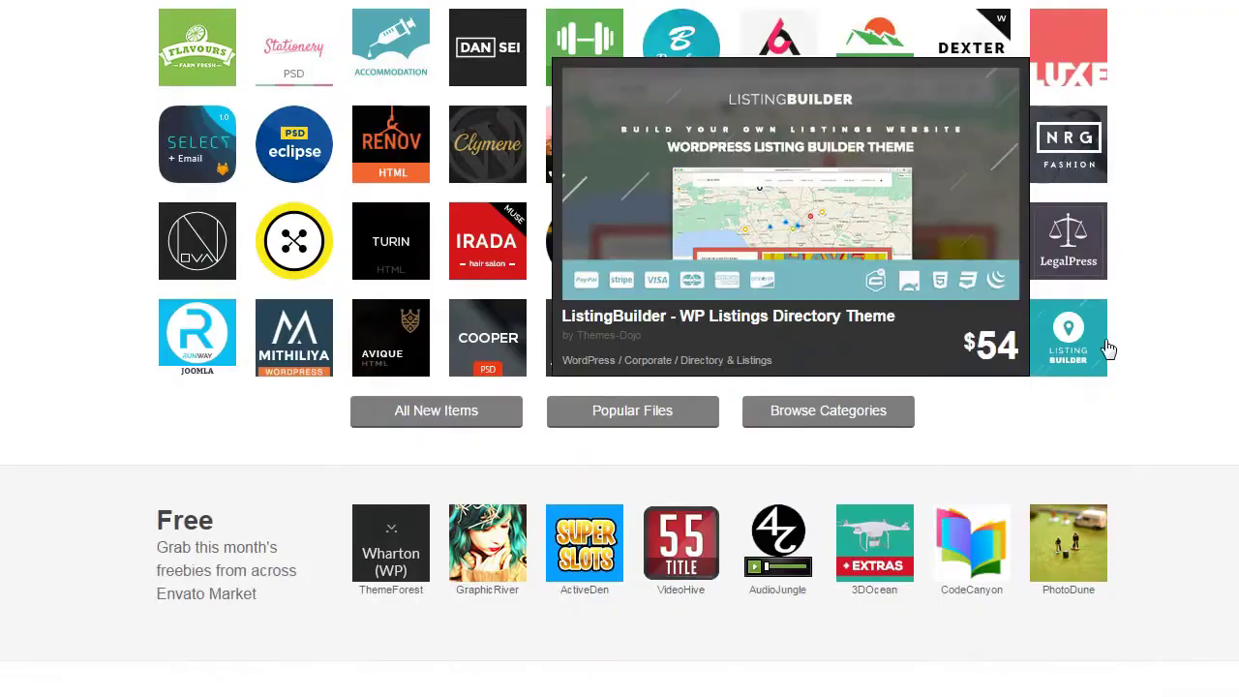
{"action": "scroll", "coordinate": [1108, 349], "scroll_direction": "down", "scroll_amount": 2}
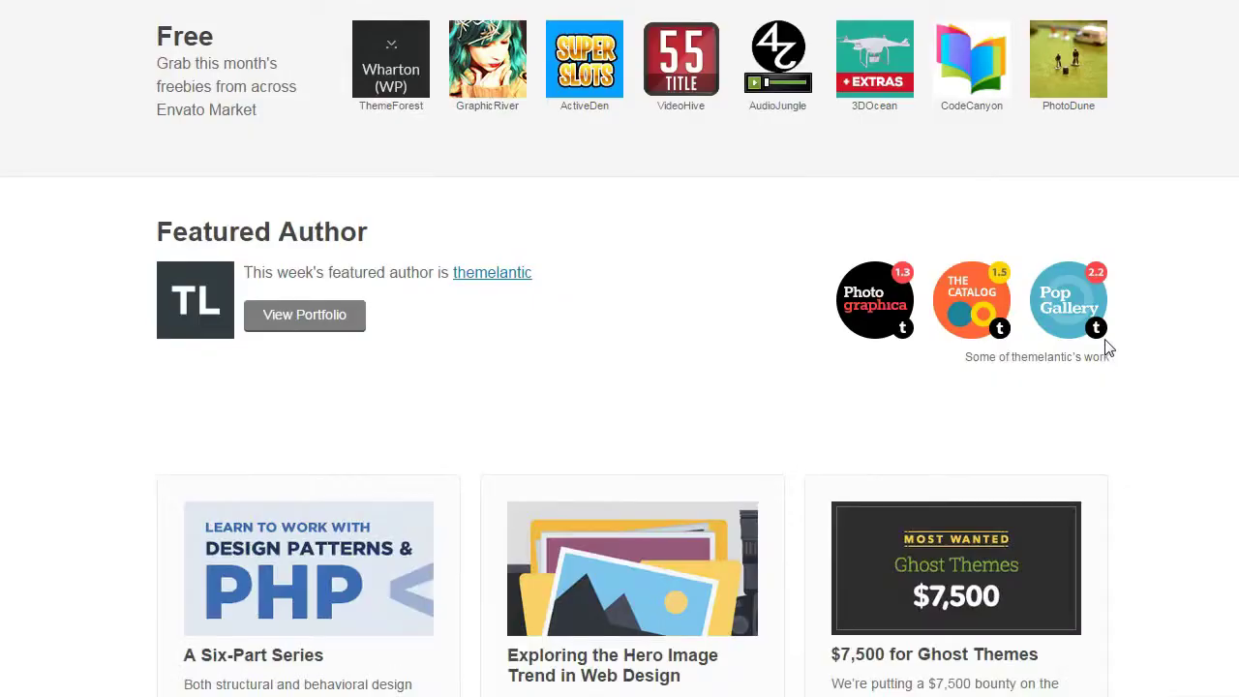
{"action": "scroll", "coordinate": [1108, 348], "scroll_direction": "up", "scroll_amount": 2}
{"action": "scroll", "coordinate": [1109, 349], "scroll_direction": "up", "scroll_amount": 9}
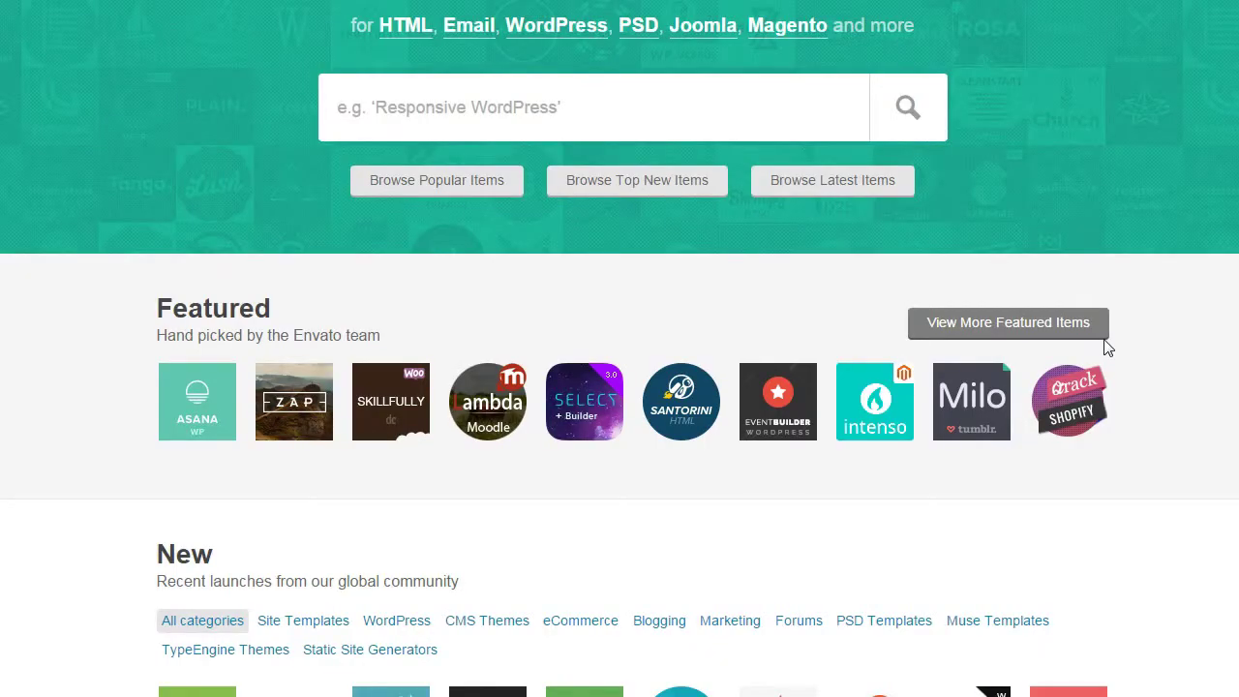
{"action": "scroll", "coordinate": [1109, 348], "scroll_direction": "up", "scroll_amount": 1}
{"action": "left_click", "coordinate": [1080, 352]}
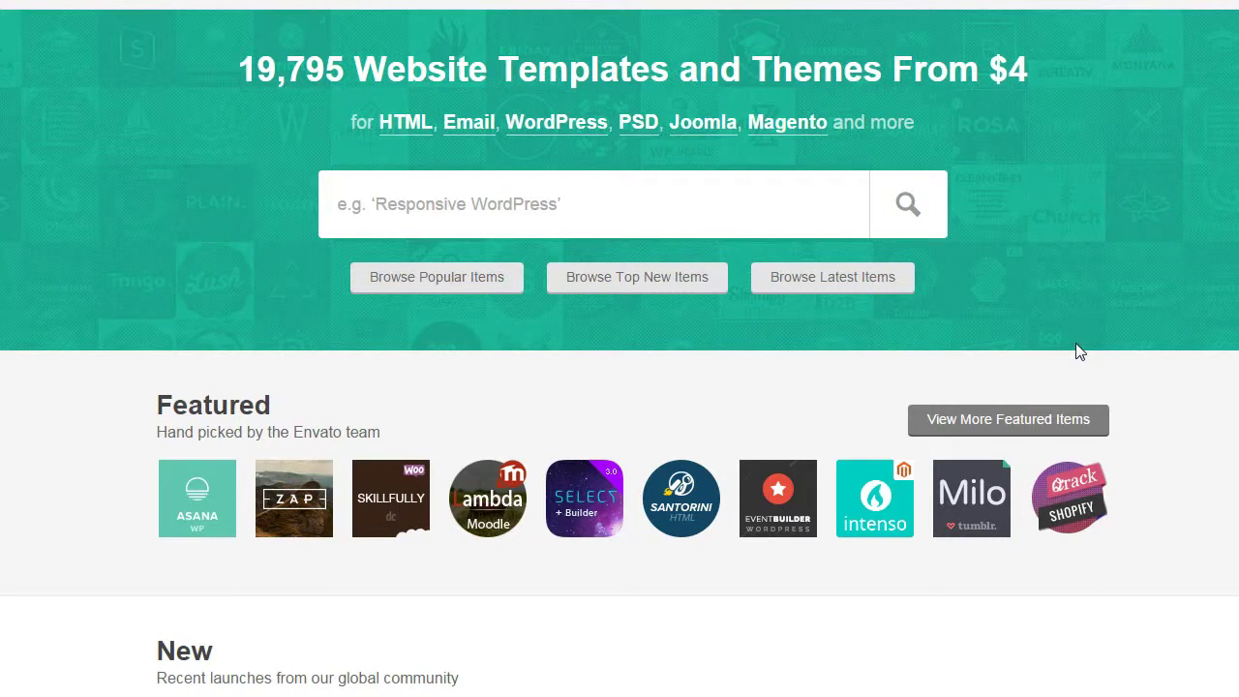
{"action": "left_click", "coordinate": [1125, 378]}
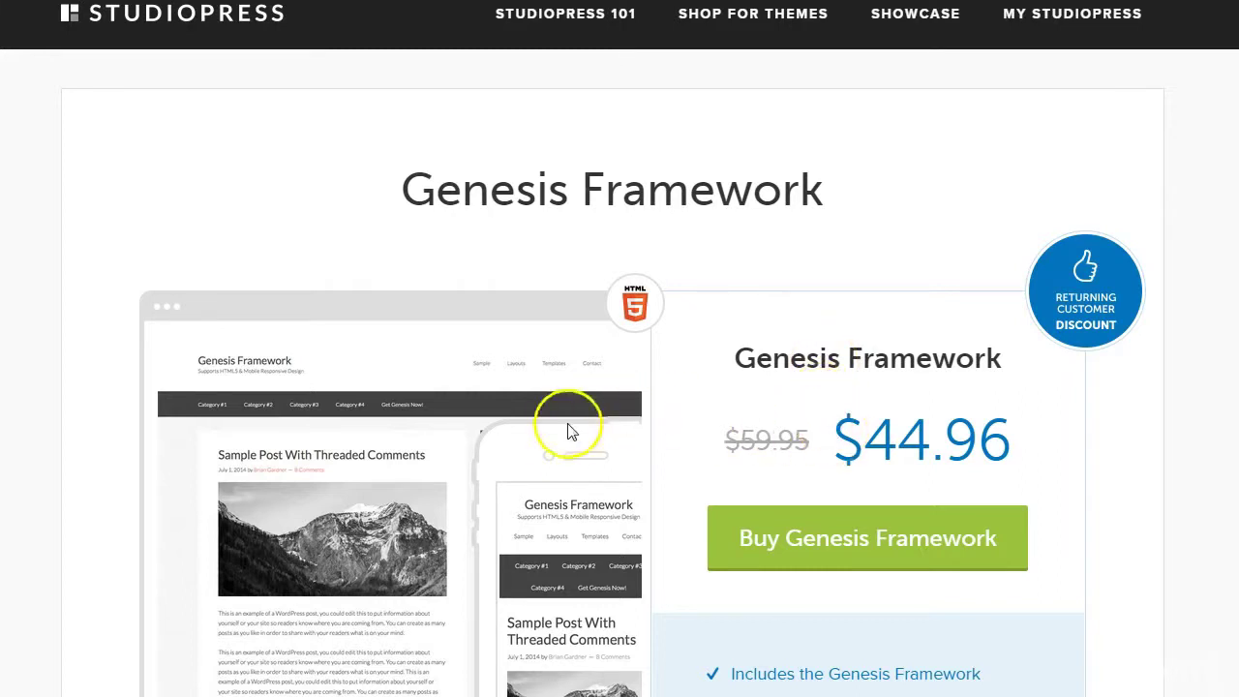
Download the Genesis Framework v.2.1.3 zip file from the purchased themes list on StudioPress.
{"action": "scroll", "coordinate": [434, 465], "scroll_direction": "down", "scroll_amount": 1}
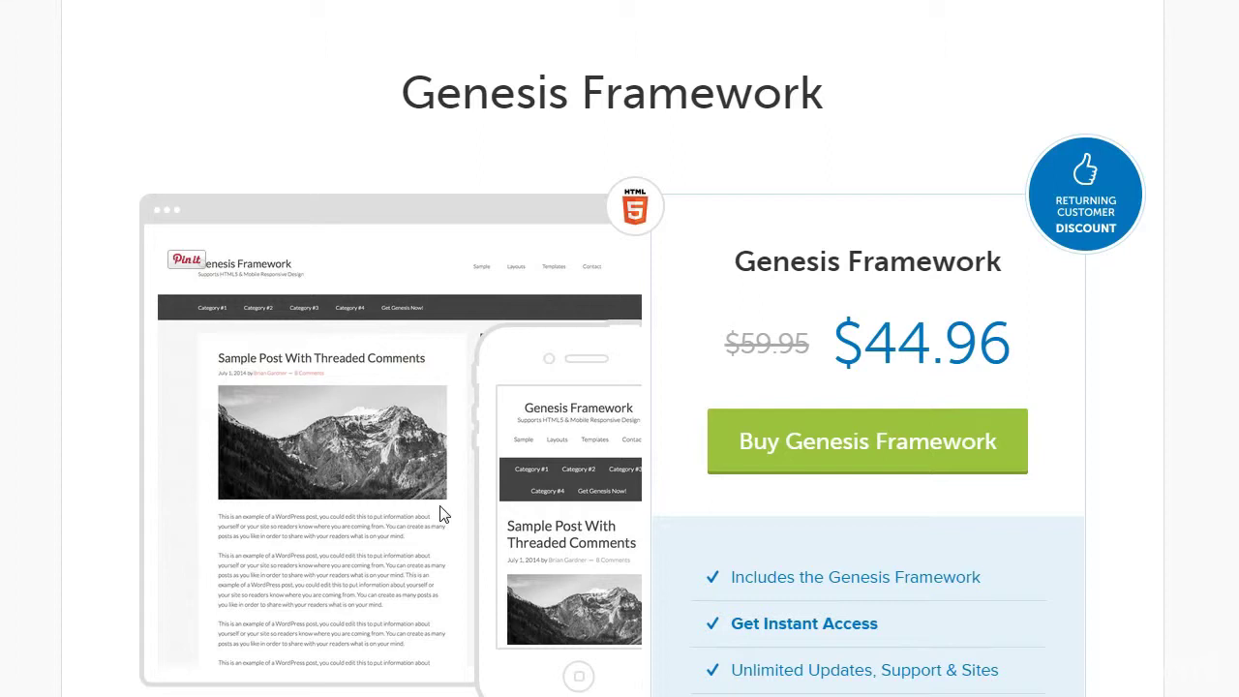
{"action": "scroll", "coordinate": [440, 513], "scroll_direction": "up", "scroll_amount": 1}
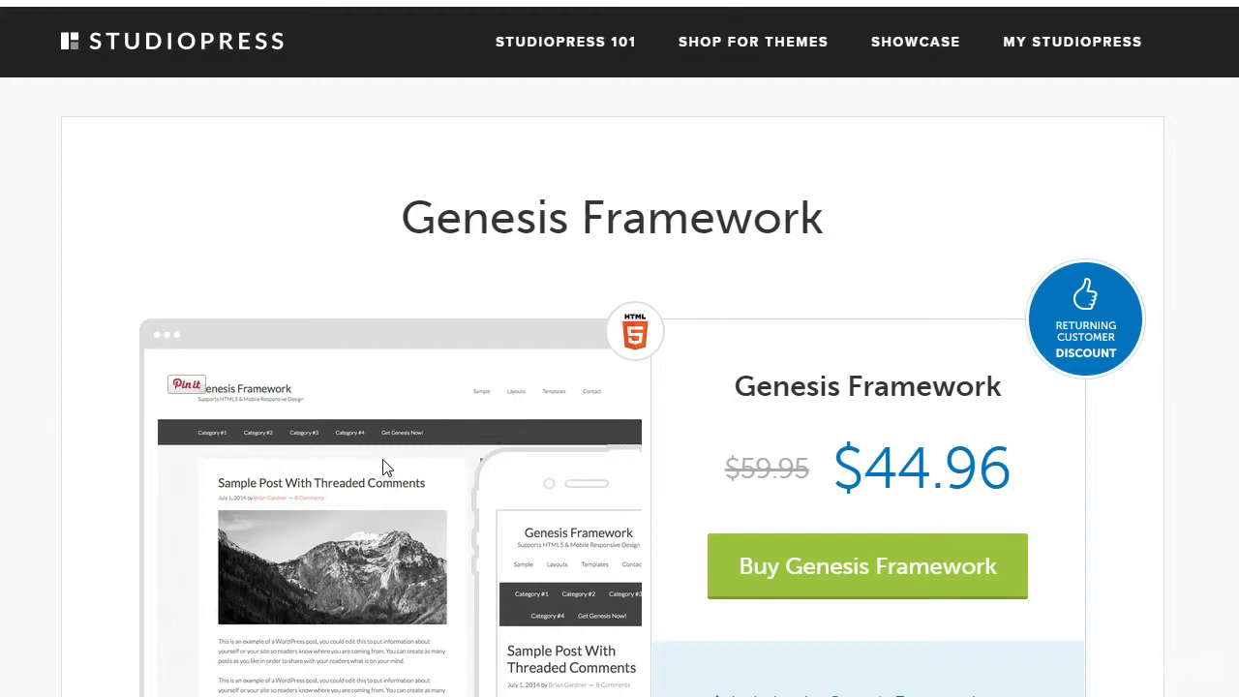
{"action": "left_click", "coordinate": [404, 477]}
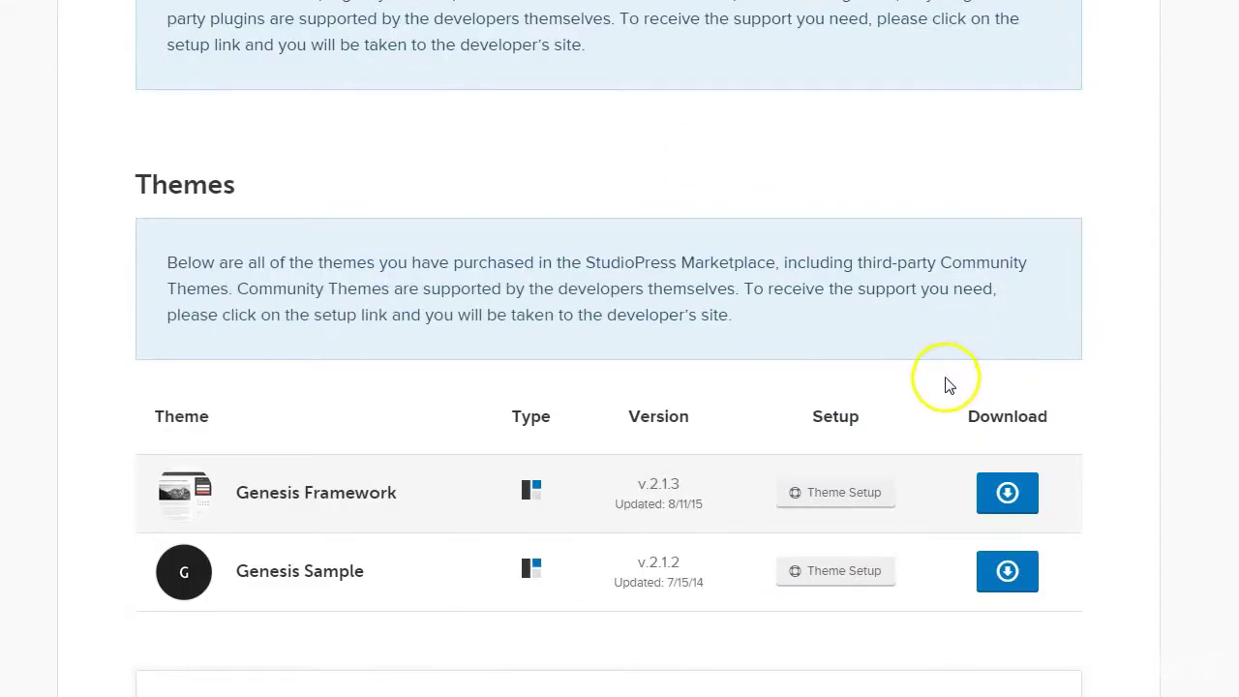
{"action": "scroll", "coordinate": [166, 243], "scroll_direction": "up", "scroll_amount": 2}
{"action": "scroll", "coordinate": [164, 244], "scroll_direction": "down", "scroll_amount": 1}
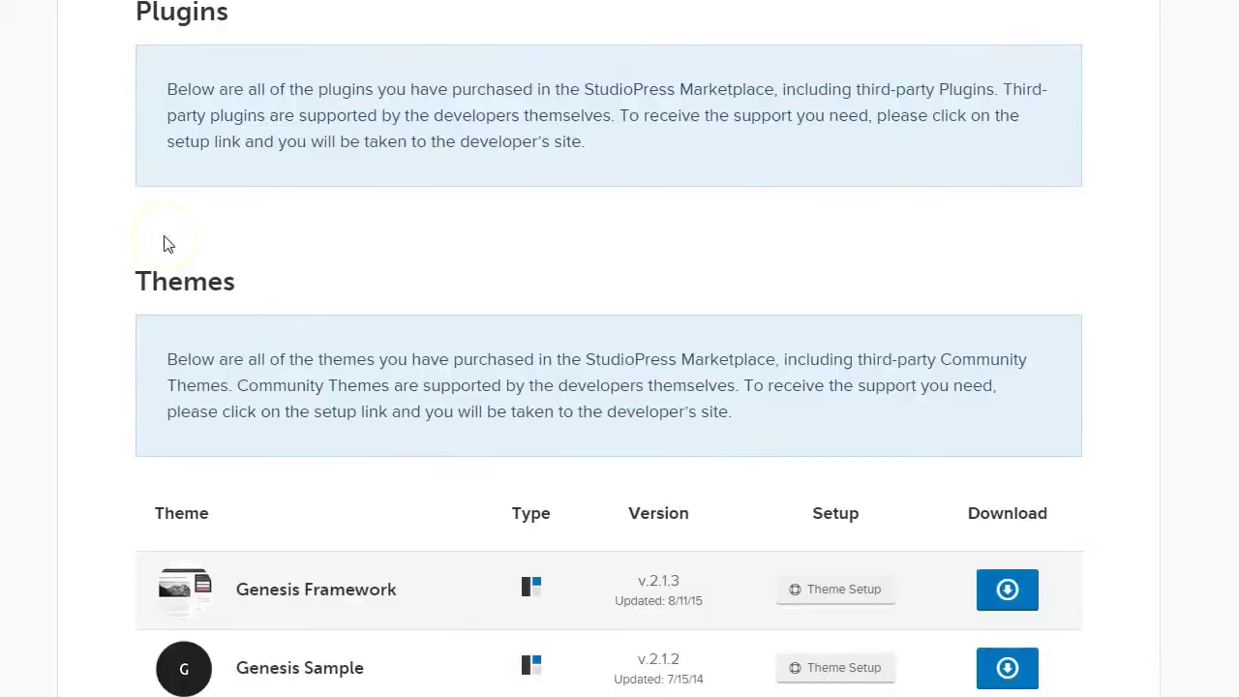
{"action": "scroll", "coordinate": [164, 244], "scroll_direction": "down", "scroll_amount": 1}
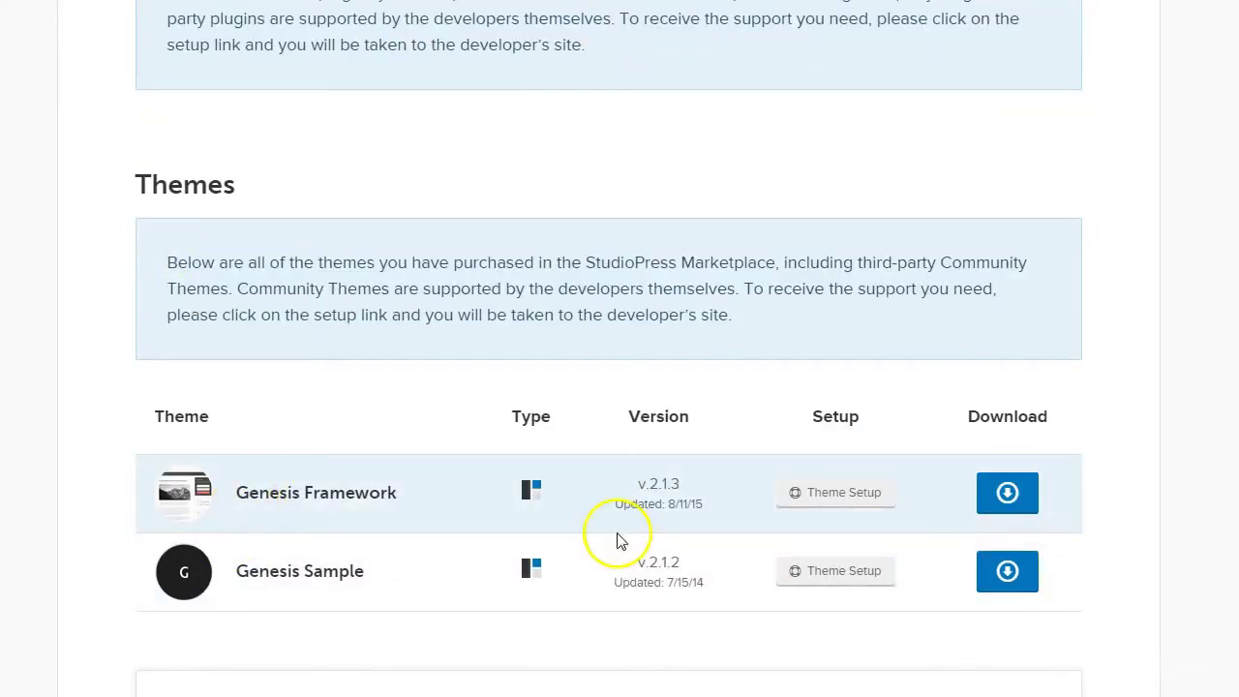
{"action": "left_click", "coordinate": [1009, 499]}
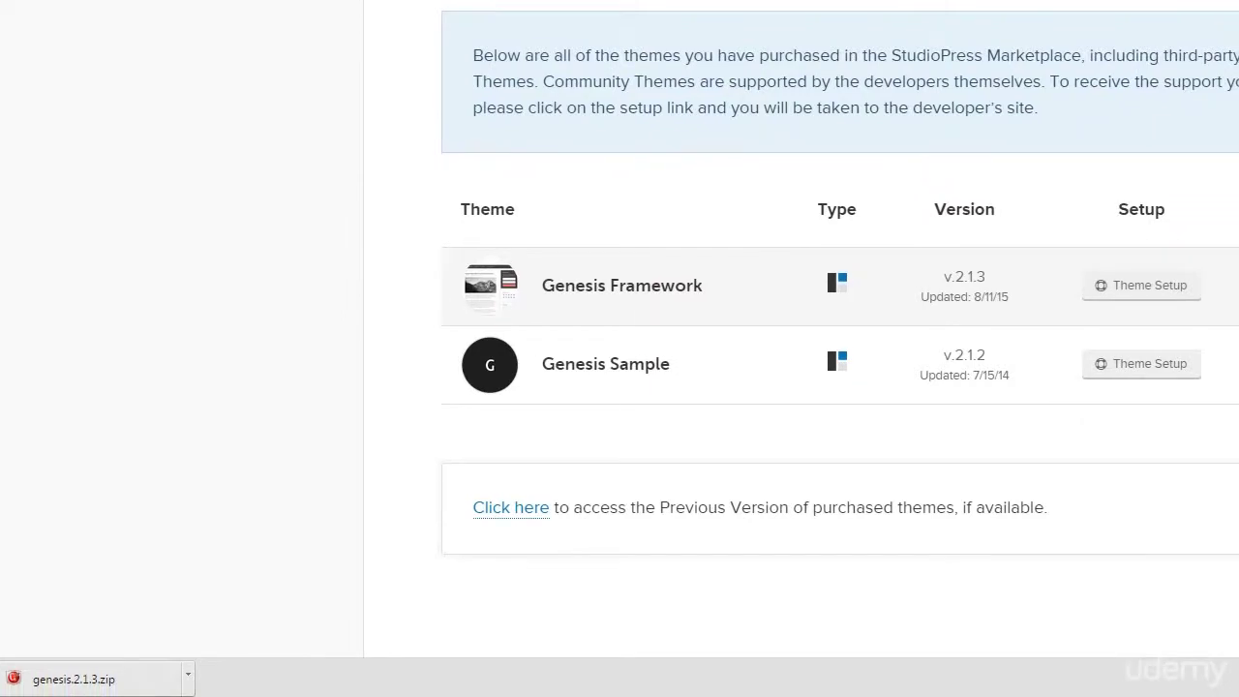
{"action": "left_click", "coordinate": [76, 681]}
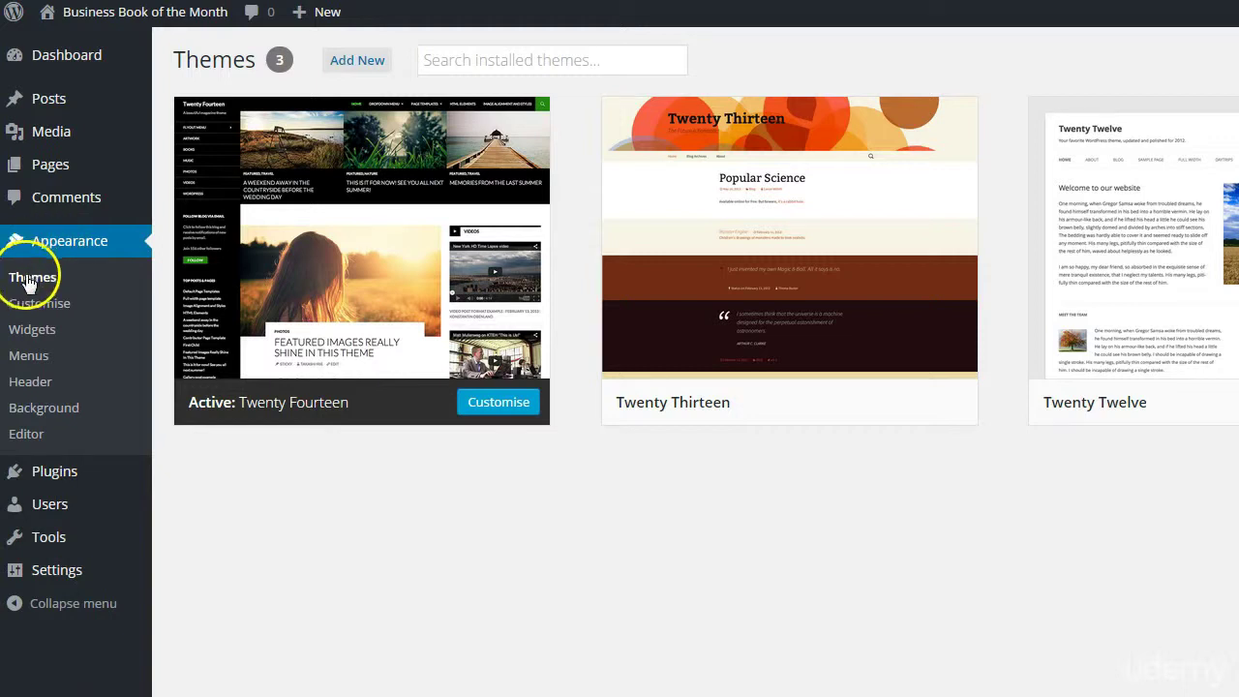
Upload genesis.2.1.3.zip from the Desktop as a new theme in the WordPress admin and install it.
{"action": "left_click", "coordinate": [351, 60]}
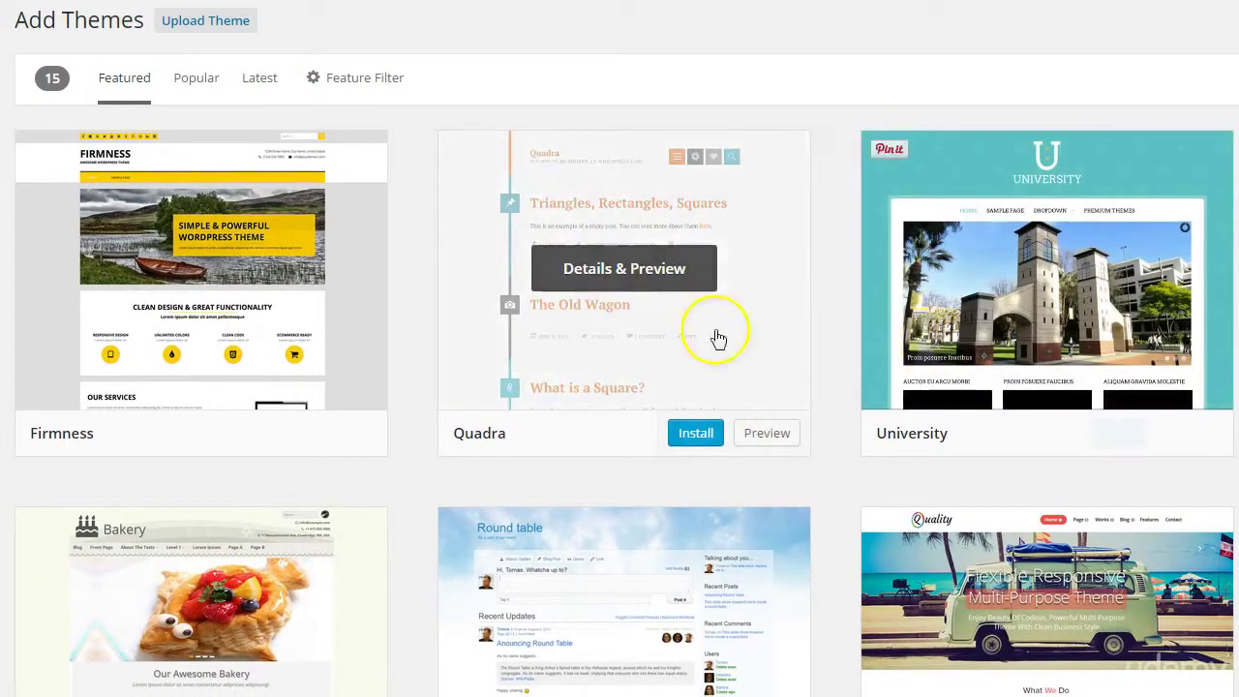
{"action": "left_click", "coordinate": [205, 27]}
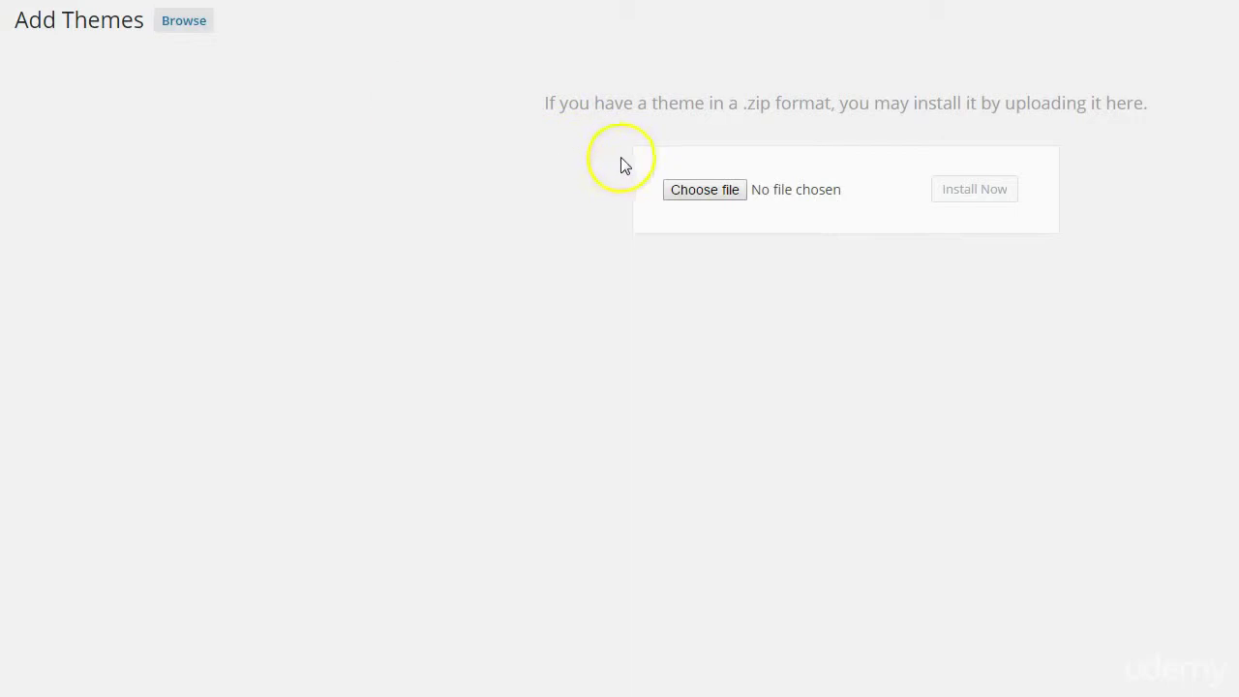
{"action": "left_click", "coordinate": [699, 192]}
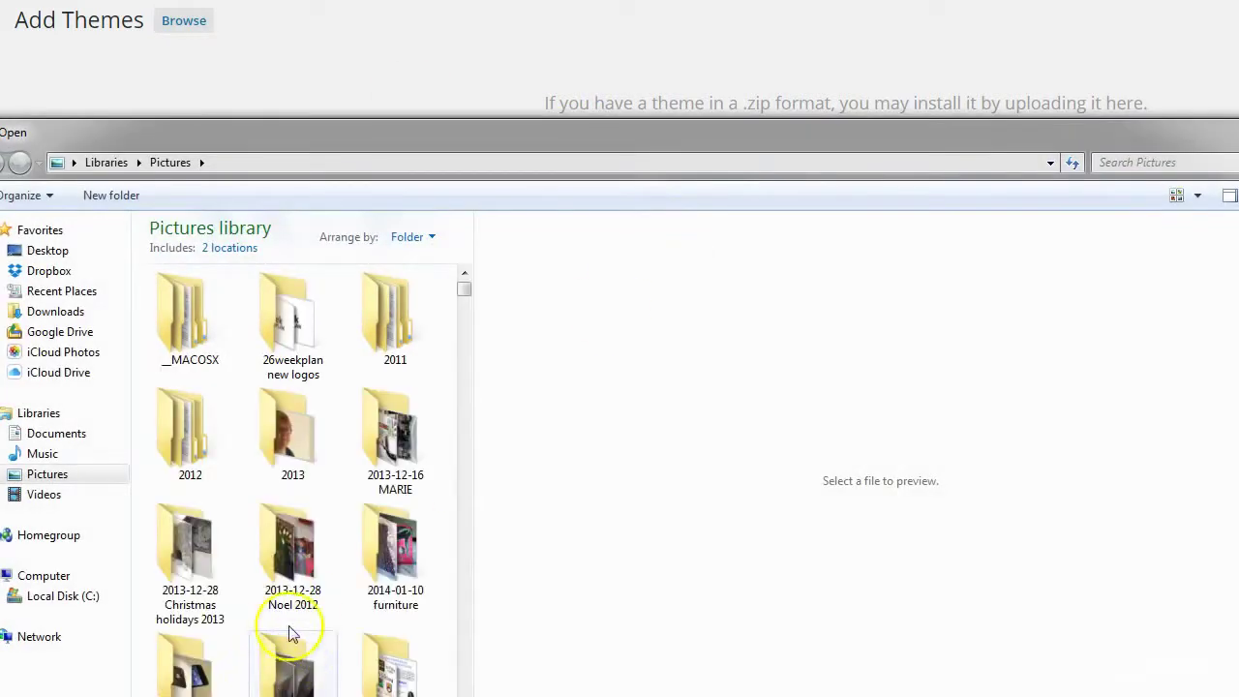
{"action": "left_click", "coordinate": [48, 250]}
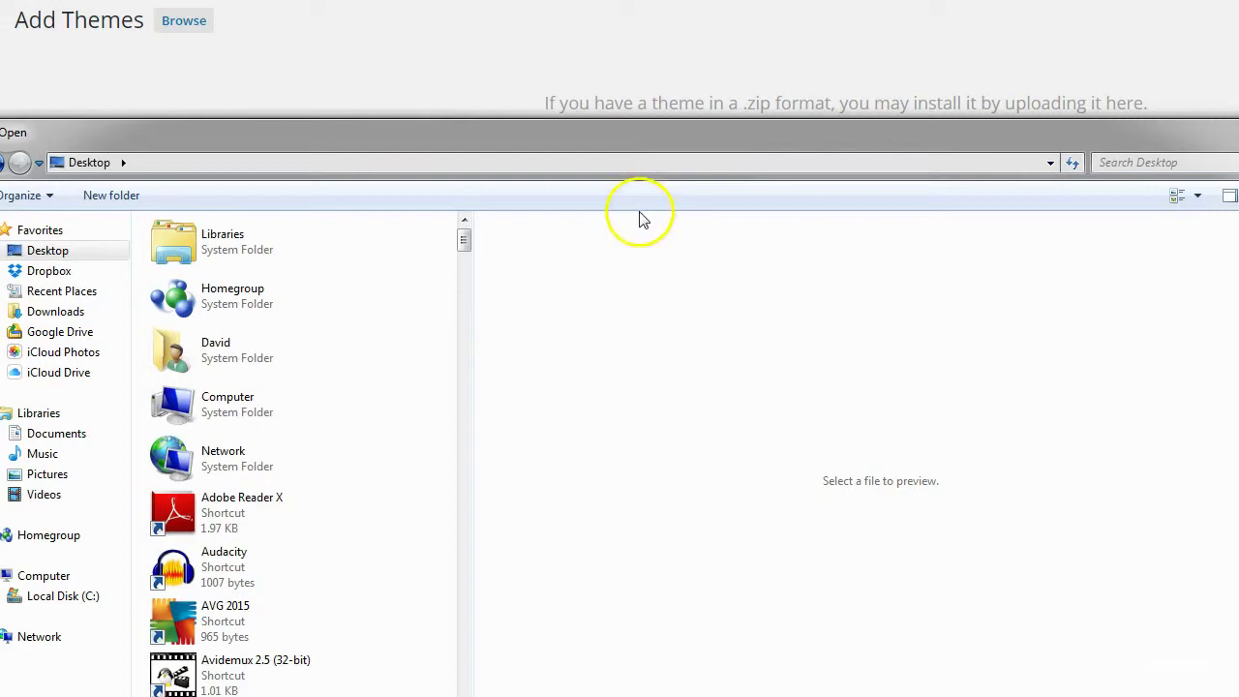
{"action": "left_click_drag", "start_coordinate": [610, 144], "coordinate": [610, 6]}
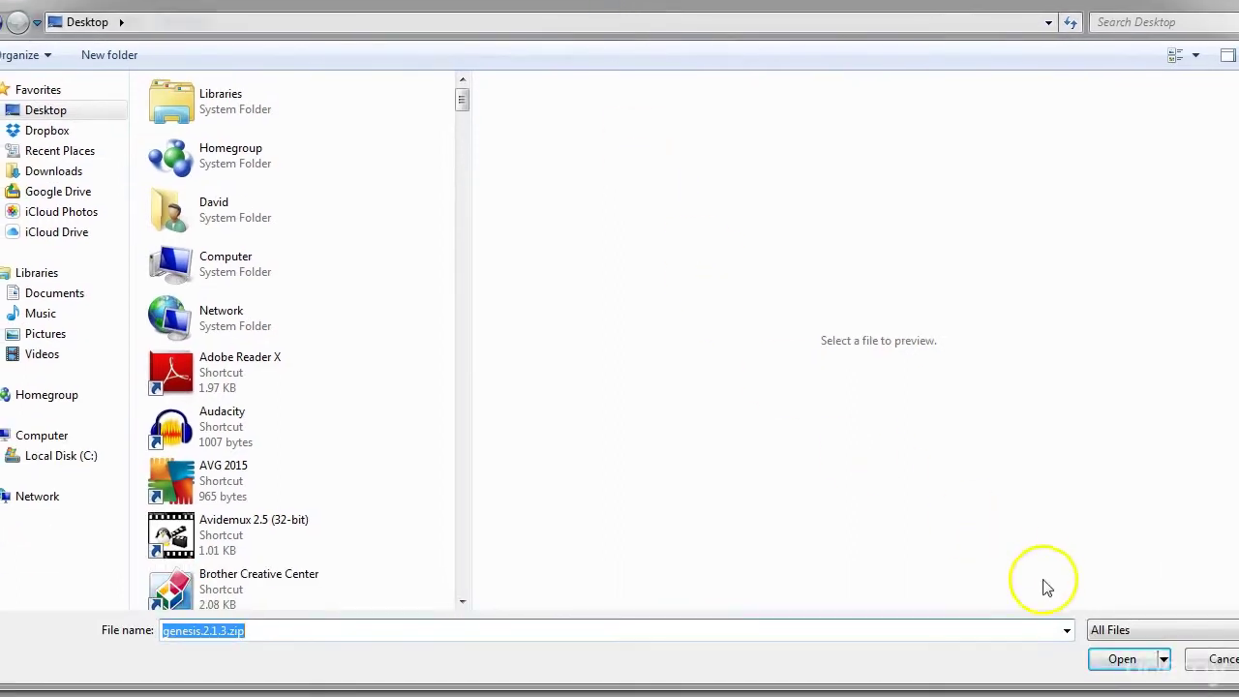
{"action": "left_click", "coordinate": [1121, 659]}
{"action": "left_click", "coordinate": [988, 197]}
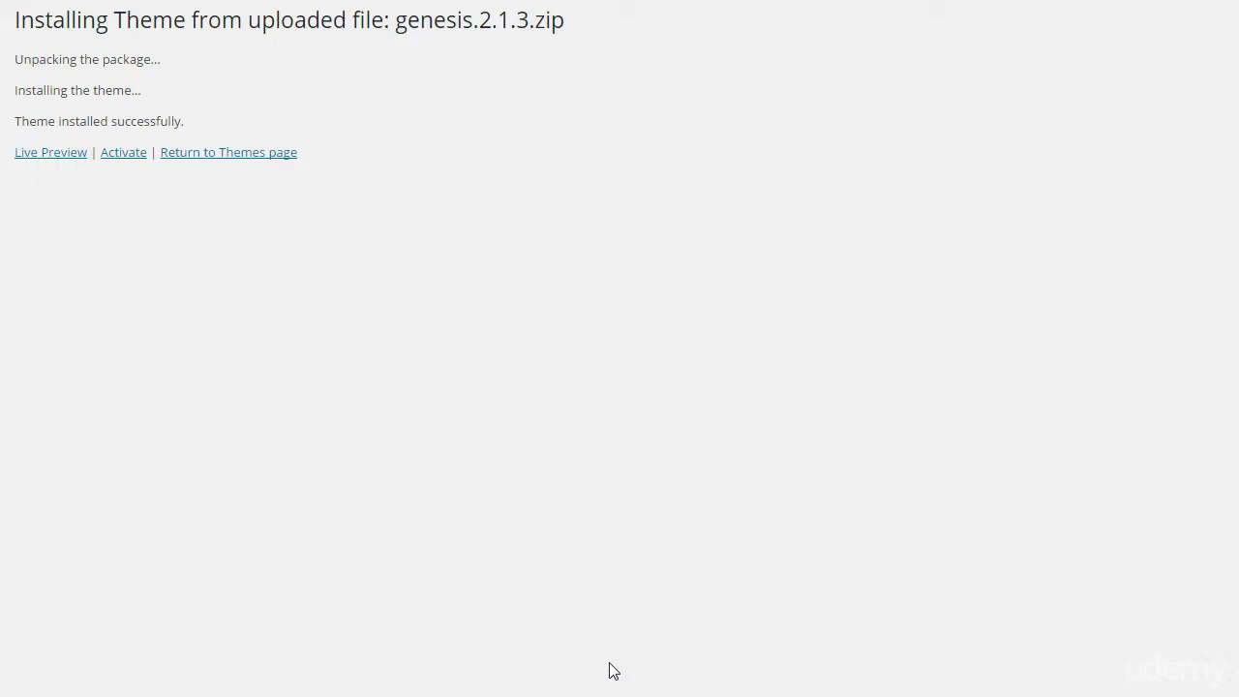
Activate the installed Genesis theme and visit the Business Book of the Month site.
{"action": "left_click", "coordinate": [514, 634]}
{"action": "left_click", "coordinate": [120, 158]}
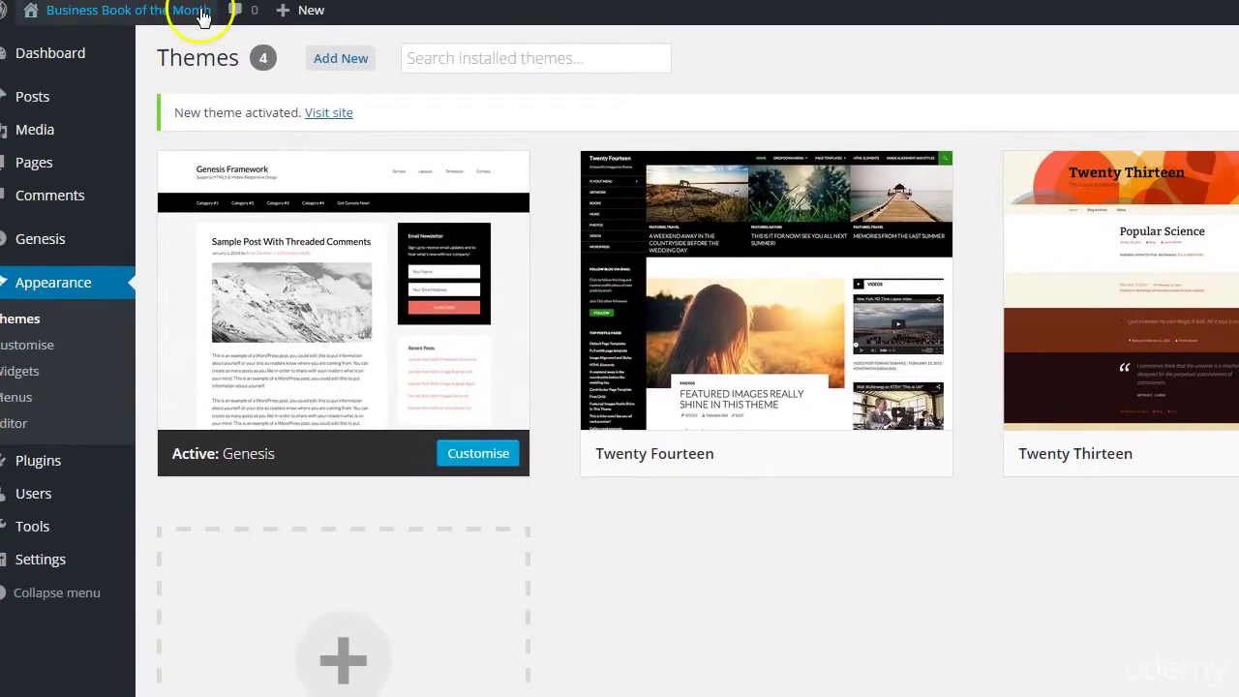
{"action": "mouse_move", "coordinate": [111, 0]}
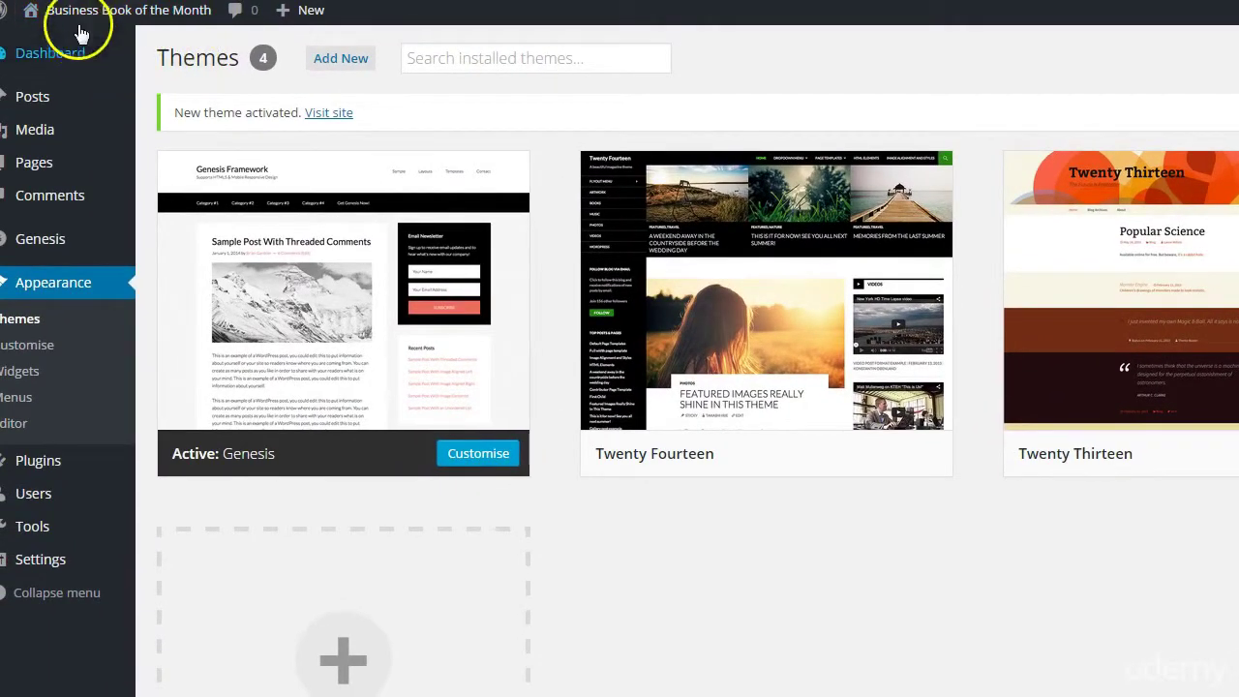
{"action": "left_click", "coordinate": [42, 46]}
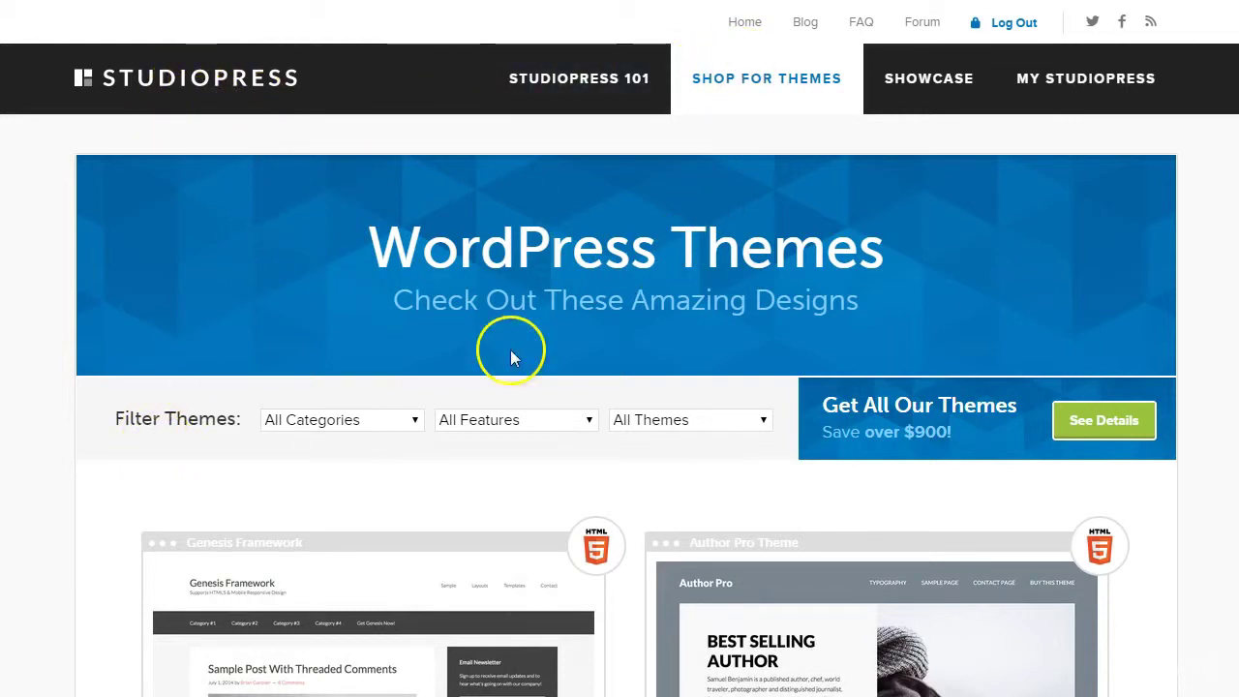
Examine the Genesis child theme designs in the StudioPress WordPress Themes shop, from Author Pro through Centric Pro.
{"action": "scroll", "coordinate": [713, 443], "scroll_direction": "down", "scroll_amount": 2}
{"action": "scroll", "coordinate": [768, 507], "scroll_direction": "down", "scroll_amount": 3}
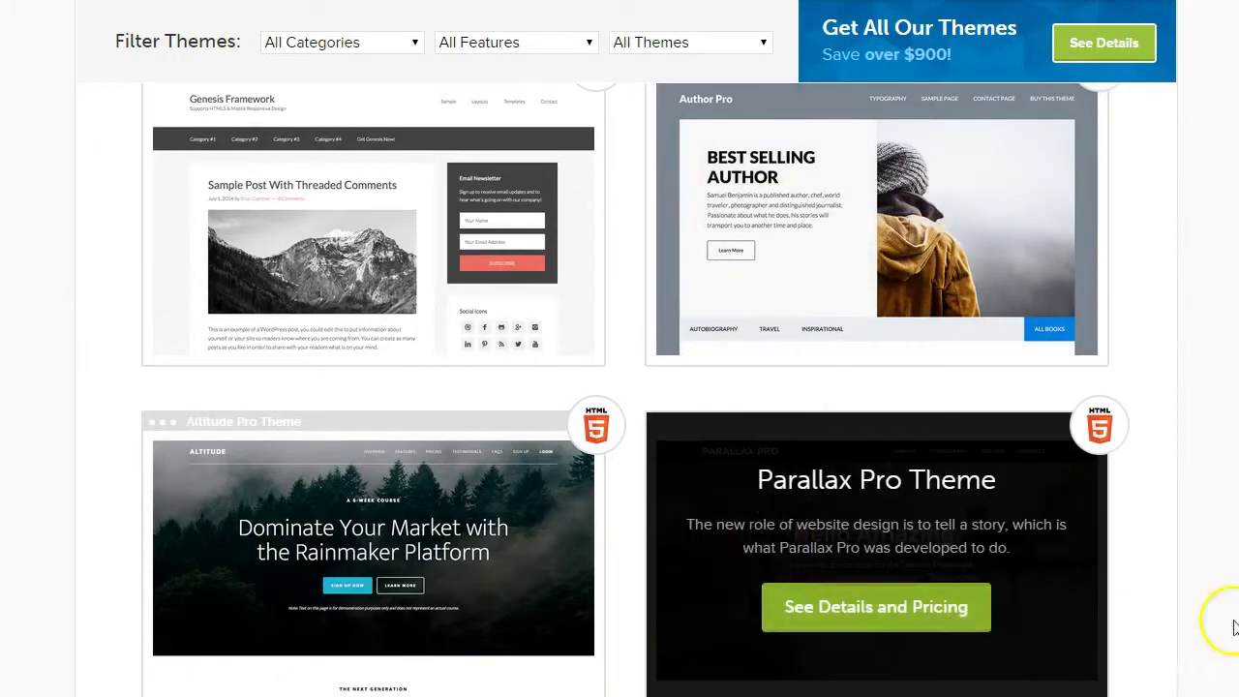
{"action": "scroll", "coordinate": [1200, 595], "scroll_direction": "down", "scroll_amount": 1}
{"action": "scroll", "coordinate": [1203, 608], "scroll_direction": "down", "scroll_amount": 2}
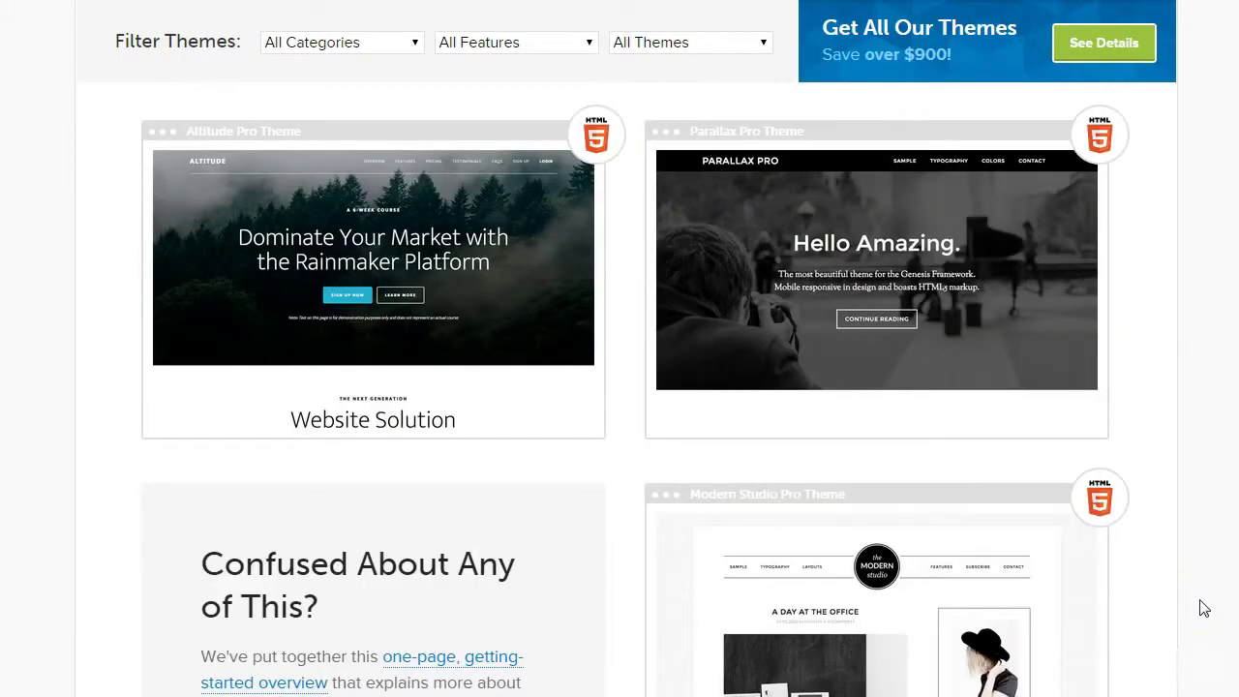
{"action": "scroll", "coordinate": [1203, 607], "scroll_direction": "down", "scroll_amount": 3}
{"action": "scroll", "coordinate": [1203, 608], "scroll_direction": "down", "scroll_amount": 8}
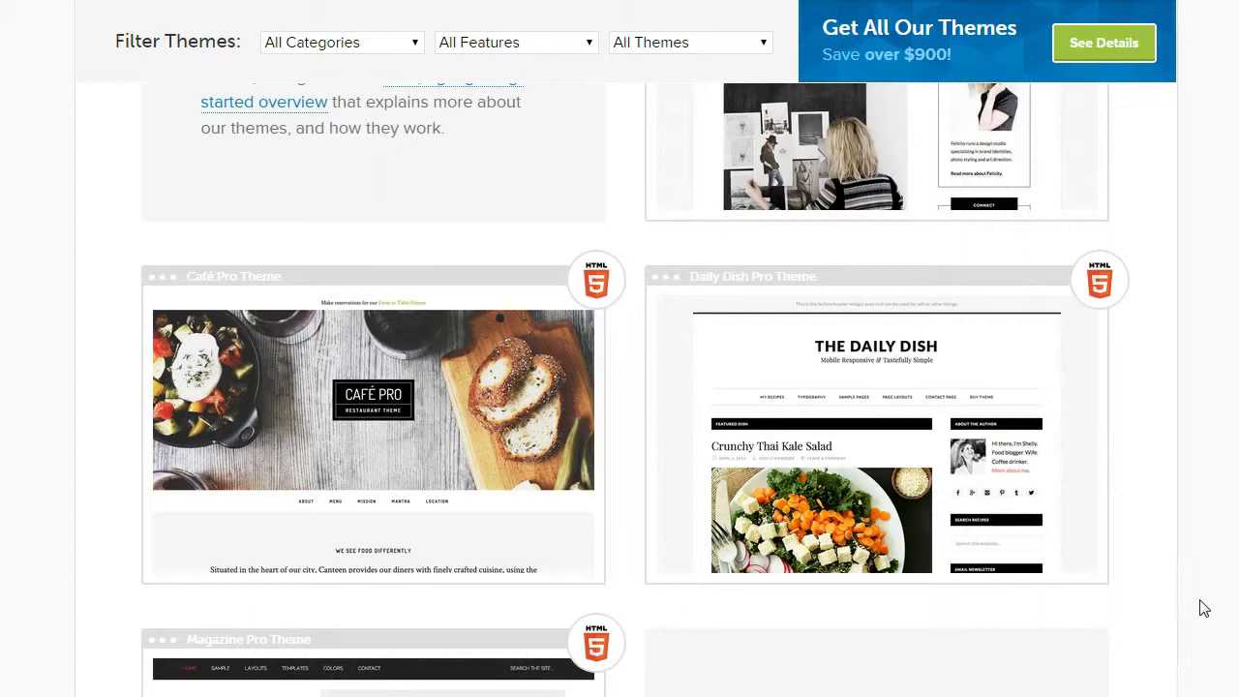
{"action": "scroll", "coordinate": [1203, 607], "scroll_direction": "down", "scroll_amount": 3}
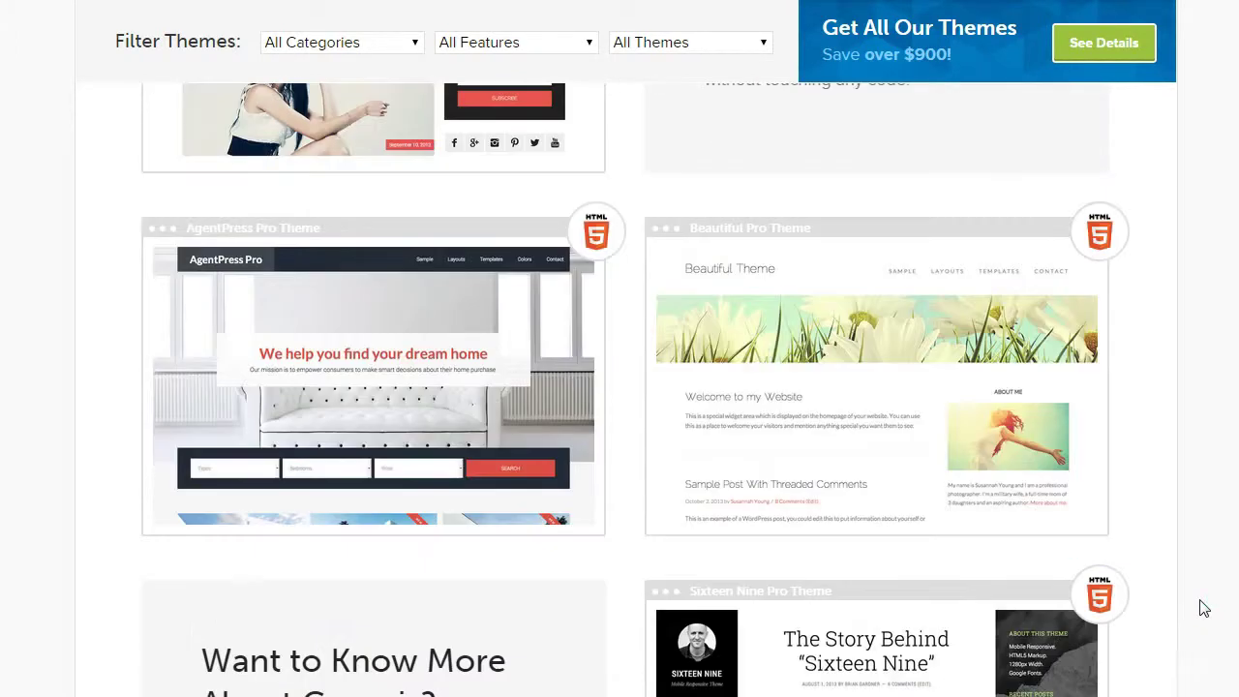
{"action": "scroll", "coordinate": [716, 475], "scroll_direction": "down", "scroll_amount": 3}
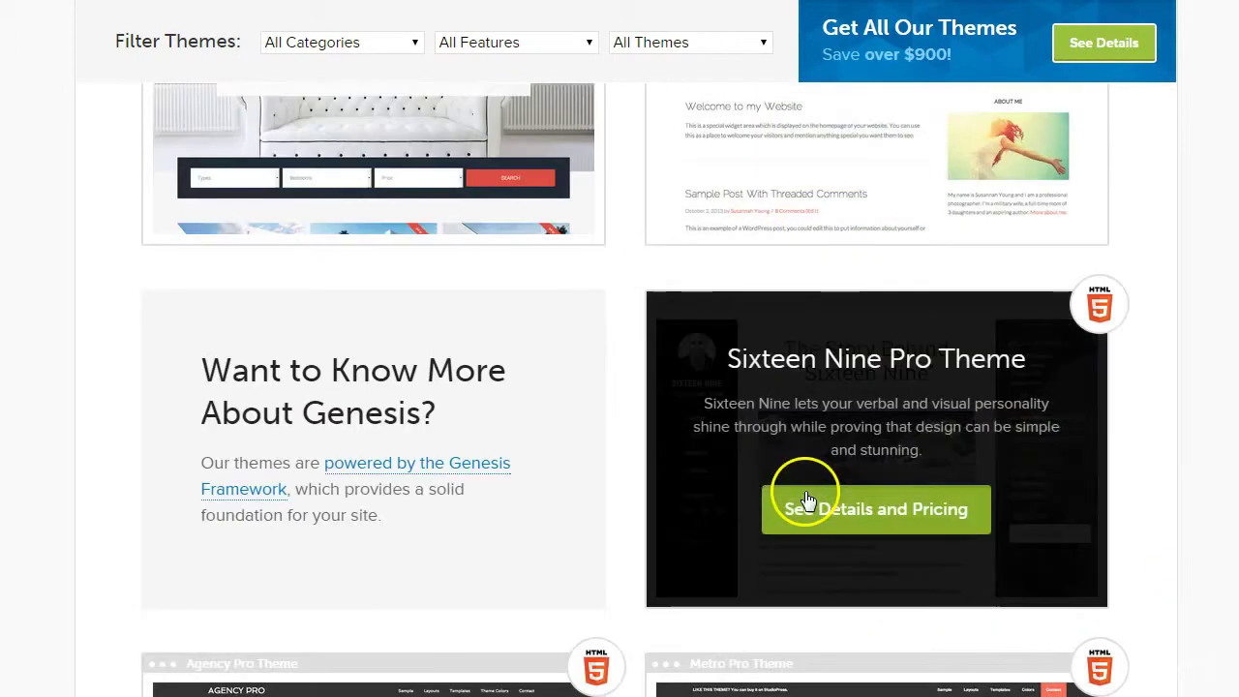
{"action": "scroll", "coordinate": [1149, 494], "scroll_direction": "down", "scroll_amount": 2}
{"action": "scroll", "coordinate": [1149, 499], "scroll_direction": "down", "scroll_amount": 4}
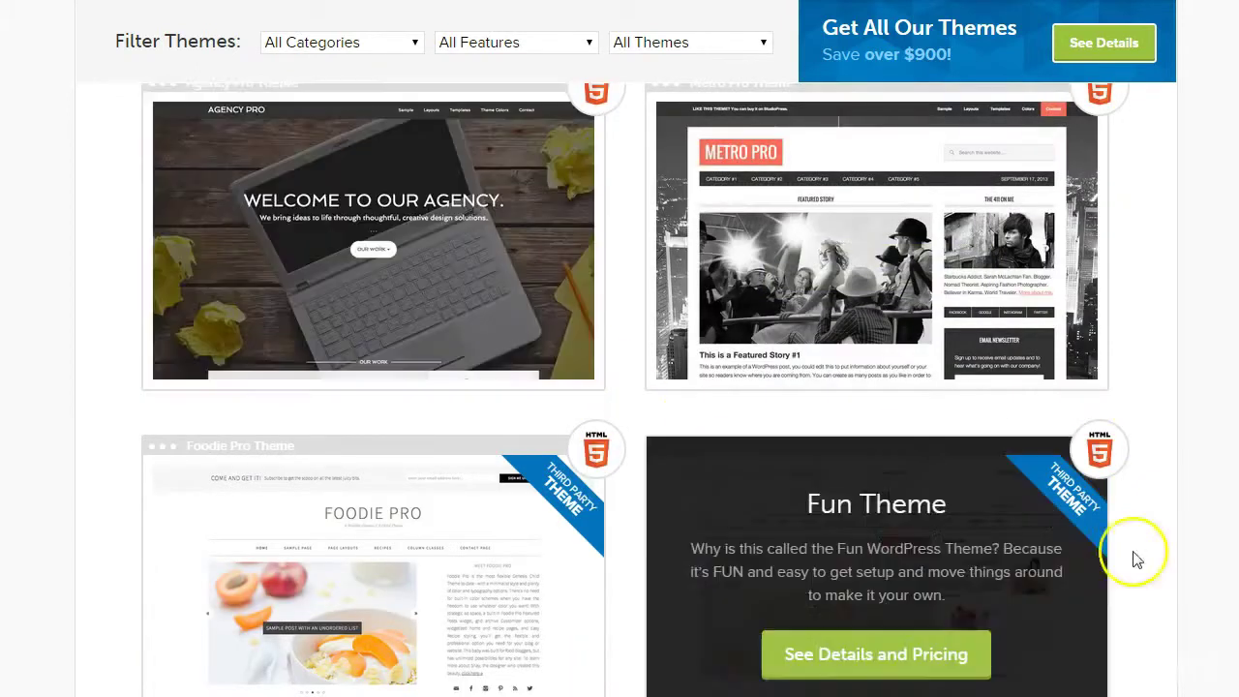
{"action": "scroll", "coordinate": [599, 462], "scroll_direction": "down", "scroll_amount": 2}
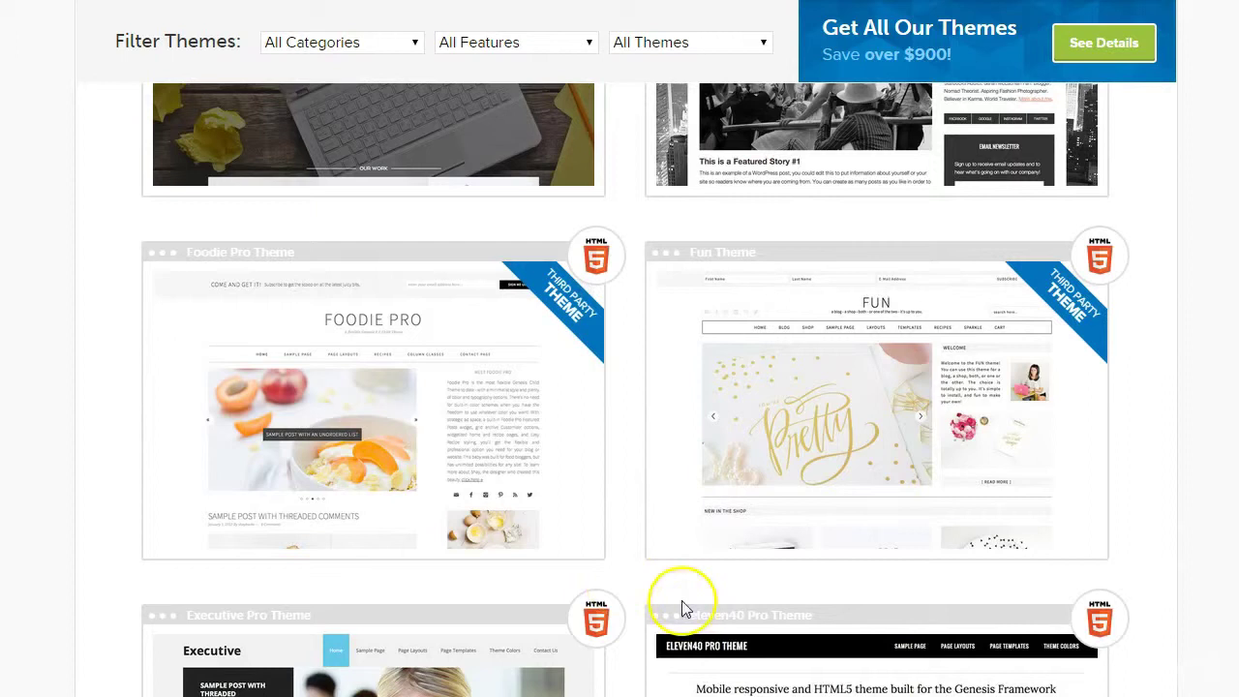
{"action": "scroll", "coordinate": [1215, 474], "scroll_direction": "down", "scroll_amount": 3}
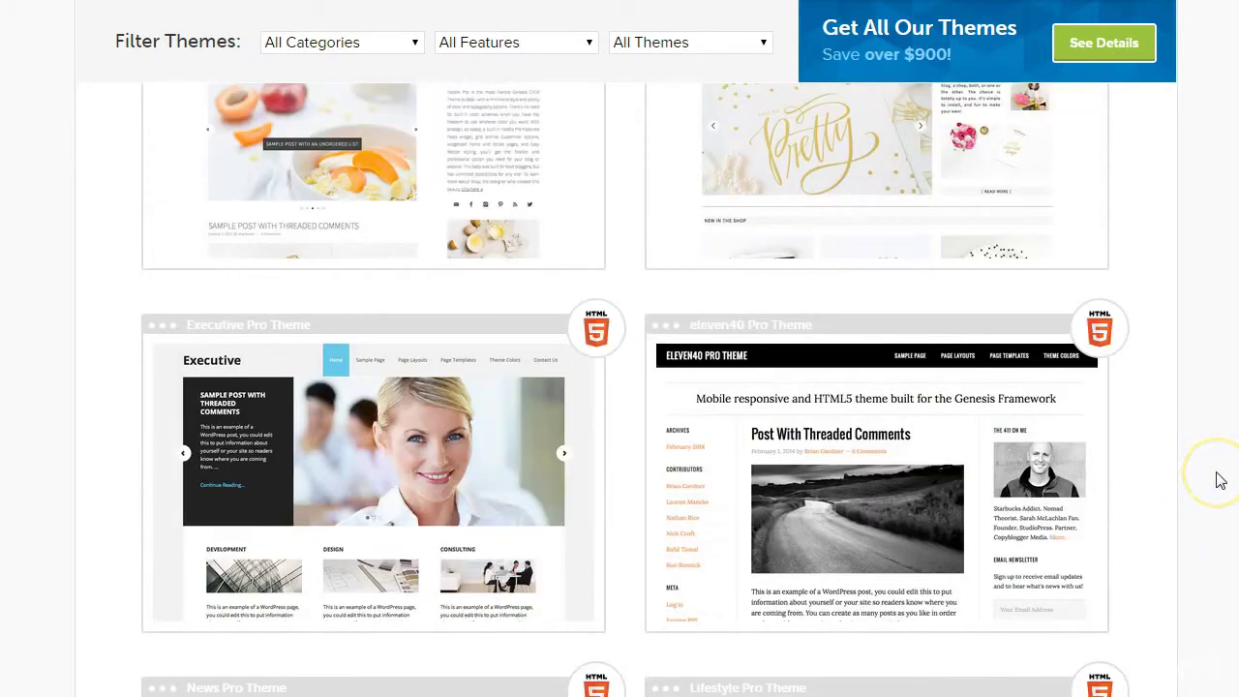
{"action": "scroll", "coordinate": [1219, 481], "scroll_direction": "down", "scroll_amount": 2}
{"action": "scroll", "coordinate": [1219, 481], "scroll_direction": "down", "scroll_amount": 4}
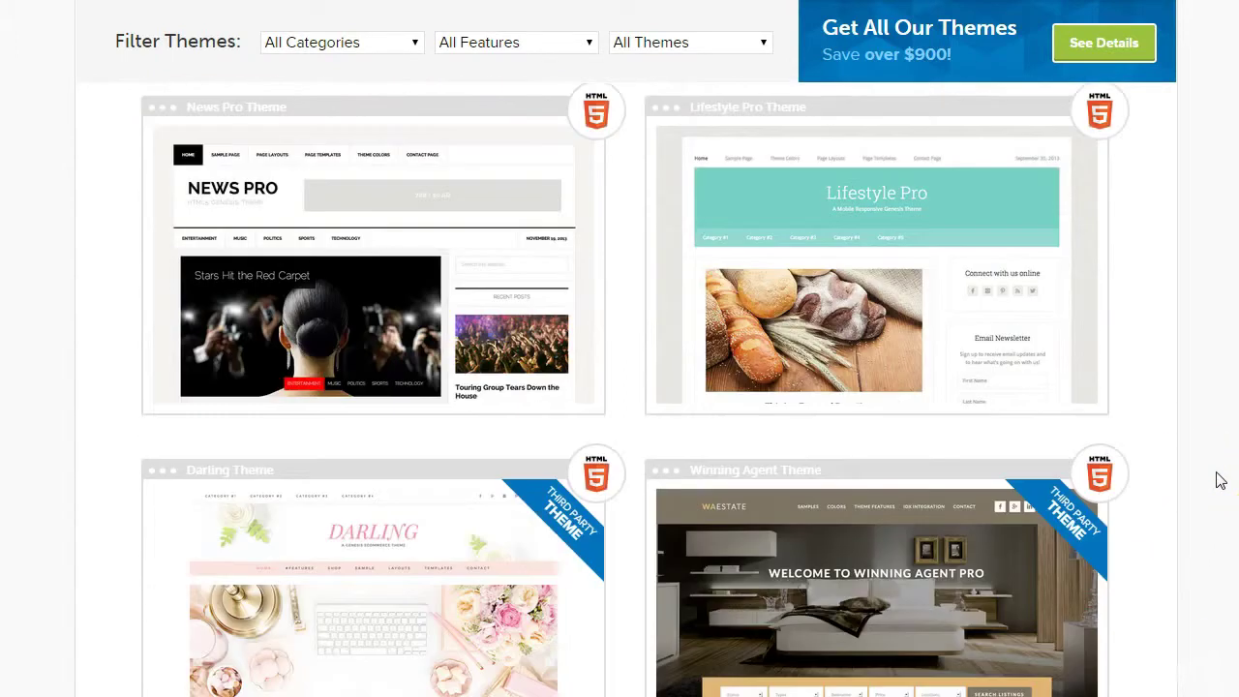
{"action": "scroll", "coordinate": [1219, 481], "scroll_direction": "down", "scroll_amount": 3}
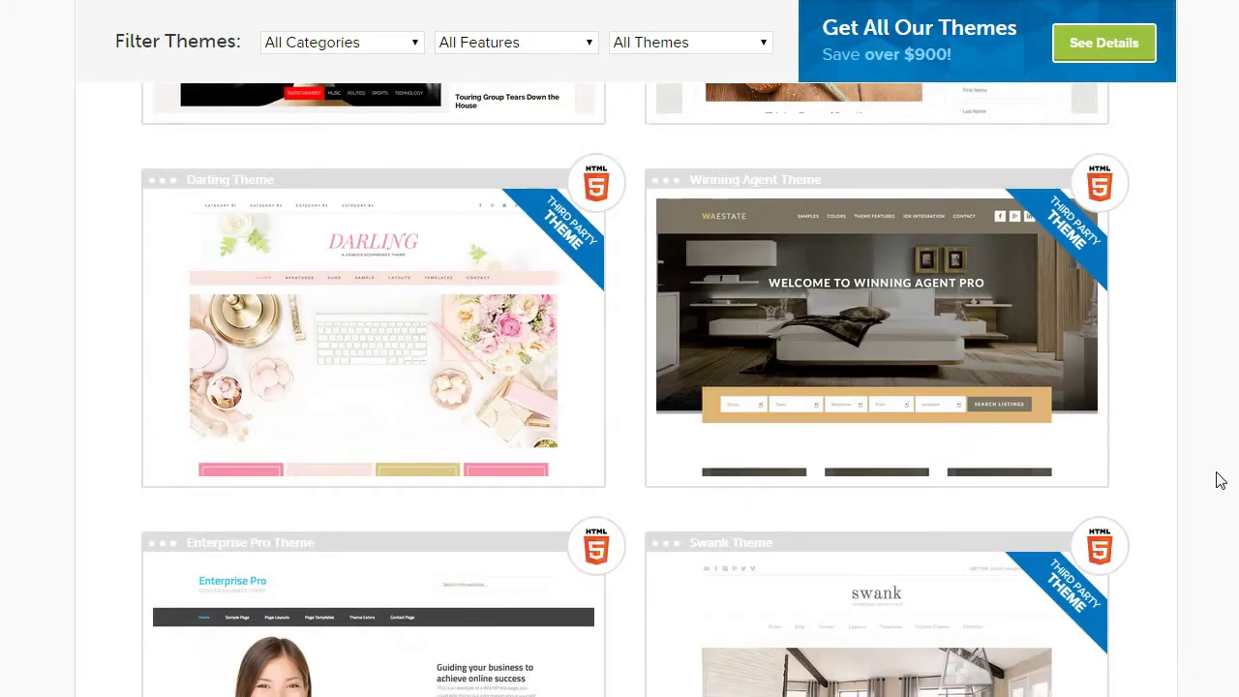
{"action": "scroll", "coordinate": [1132, 474], "scroll_direction": "down", "scroll_amount": 4}
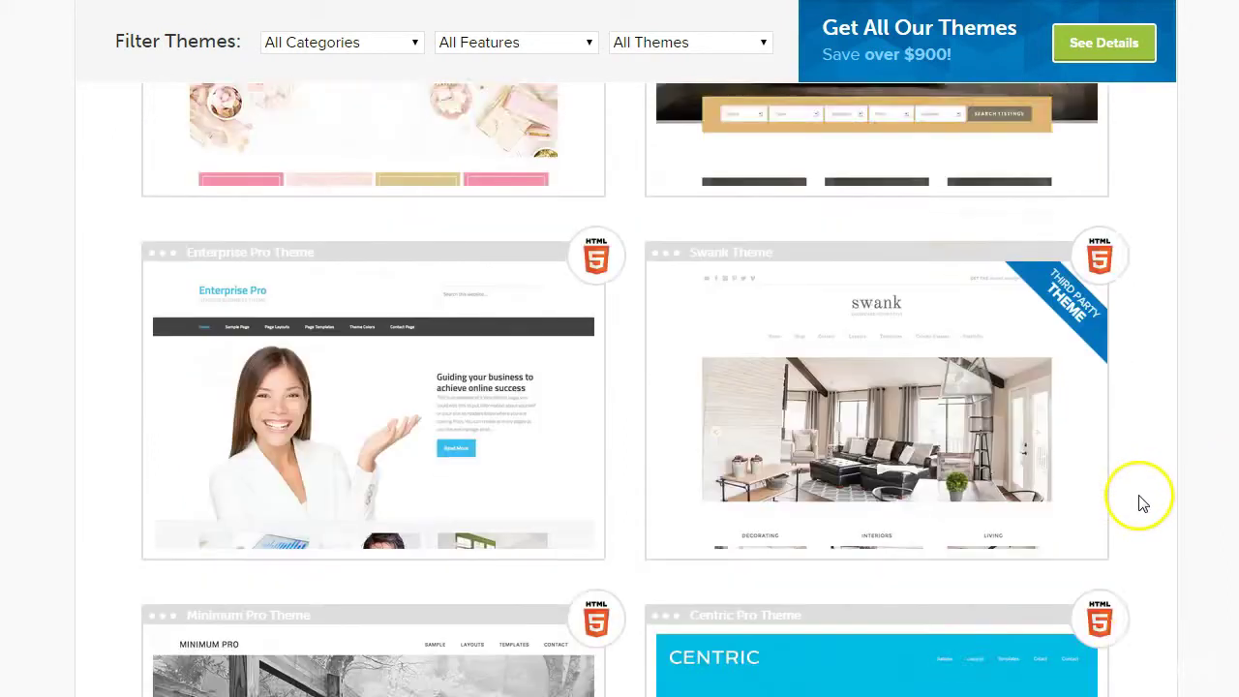
{"action": "scroll", "coordinate": [1140, 511], "scroll_direction": "down", "scroll_amount": 2}
{"action": "scroll", "coordinate": [1134, 508], "scroll_direction": "up", "scroll_amount": 3}
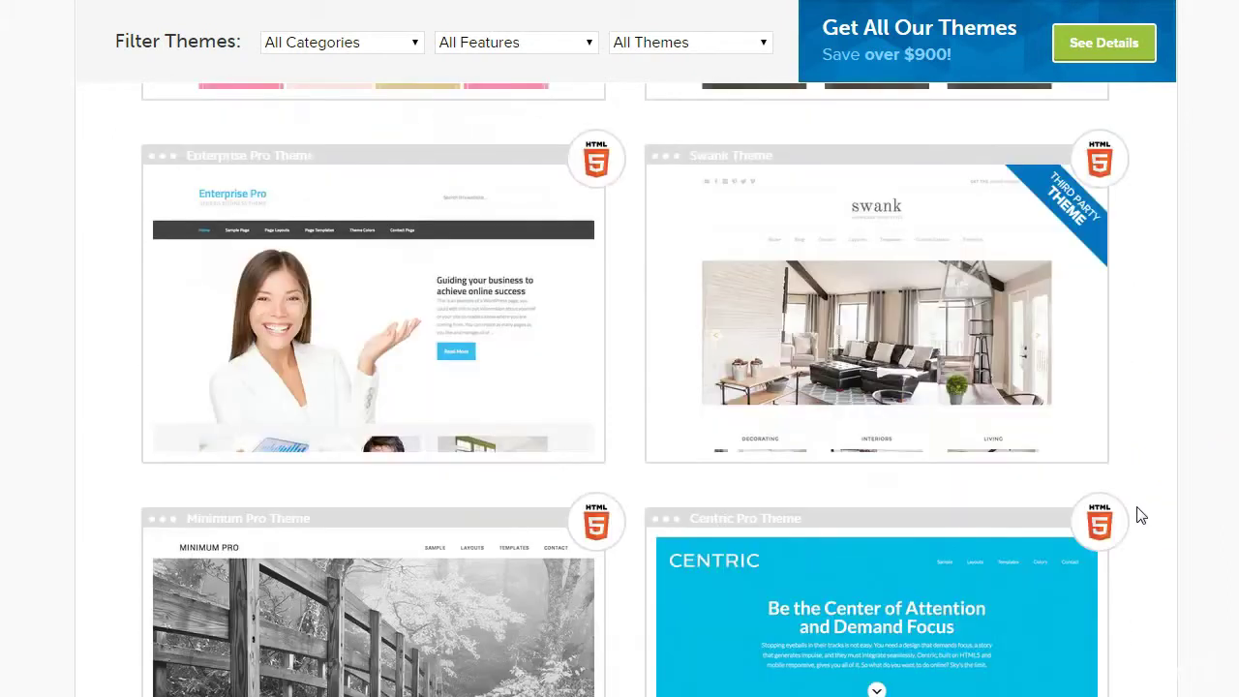
Examine the remaining child theme designs in the StudioPress shop, from Minimum Pro and Centric Pro through Crave and Runway Pro.
{"action": "scroll", "coordinate": [1139, 516], "scroll_direction": "down", "scroll_amount": 1}
{"action": "mouse_move", "coordinate": [1070, 357]}
{"action": "scroll", "coordinate": [1006, 164], "scroll_direction": "down", "scroll_amount": 1}
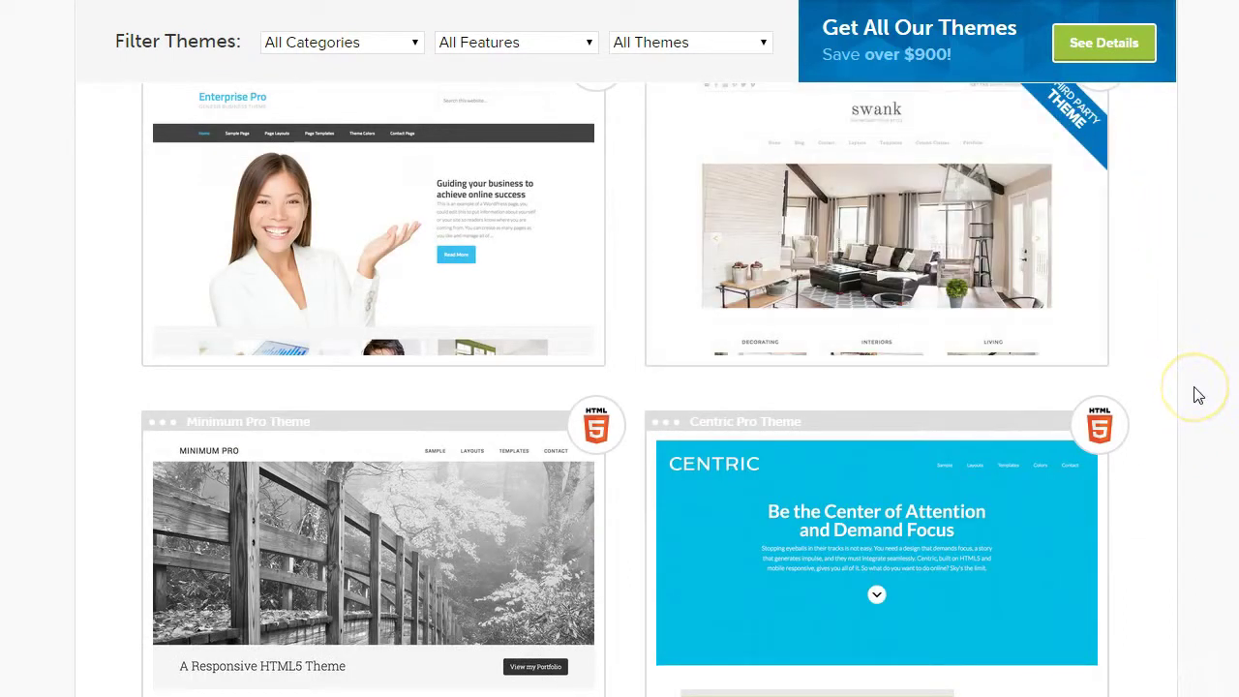
{"action": "scroll", "coordinate": [1166, 550], "scroll_direction": "down", "scroll_amount": 7}
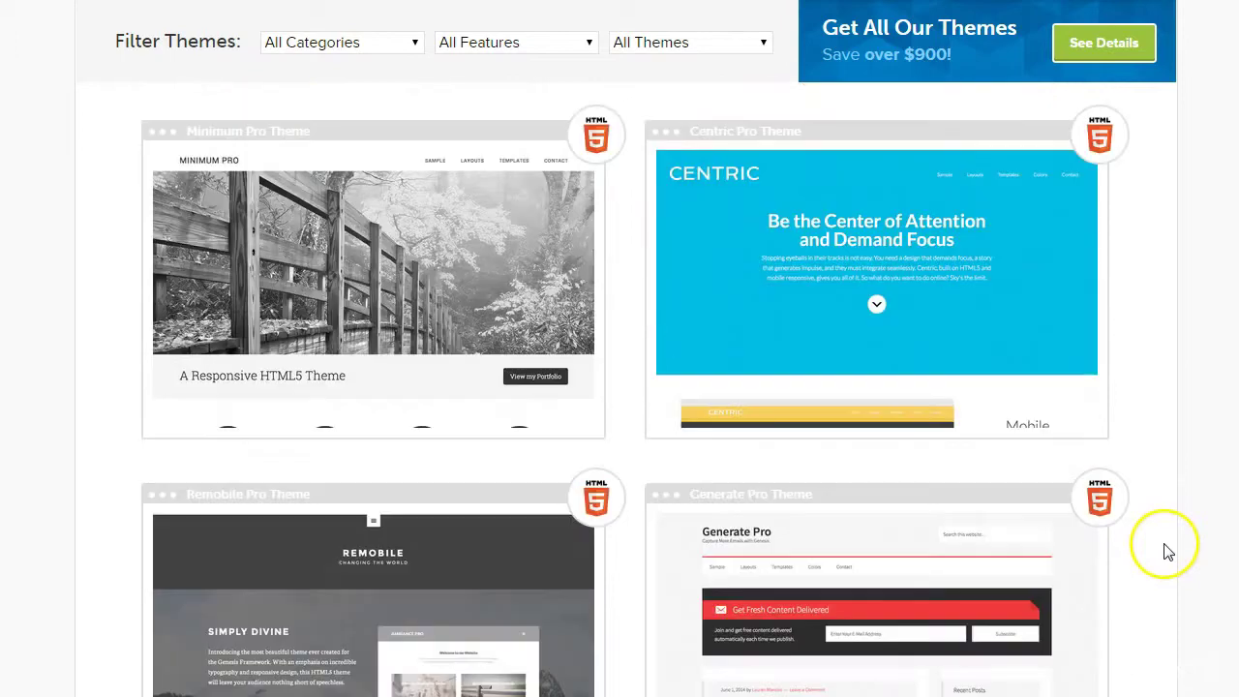
{"action": "scroll", "coordinate": [1166, 550], "scroll_direction": "down", "scroll_amount": 7}
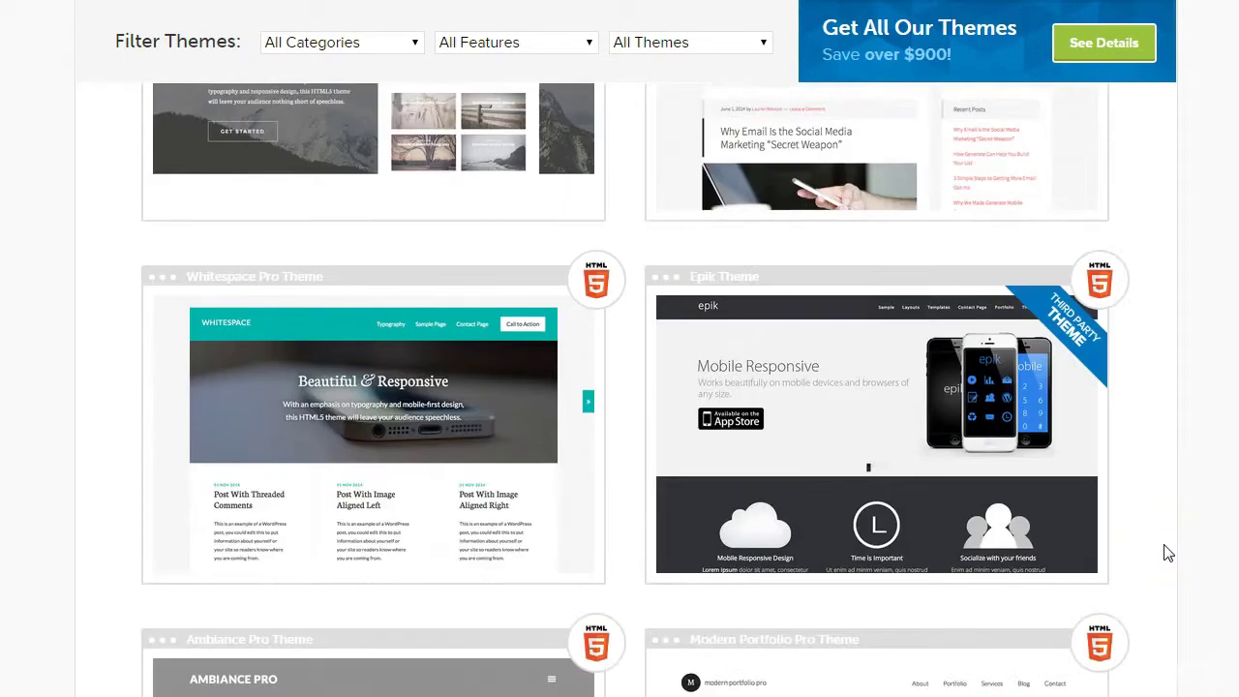
{"action": "scroll", "coordinate": [1166, 551], "scroll_direction": "down", "scroll_amount": 11}
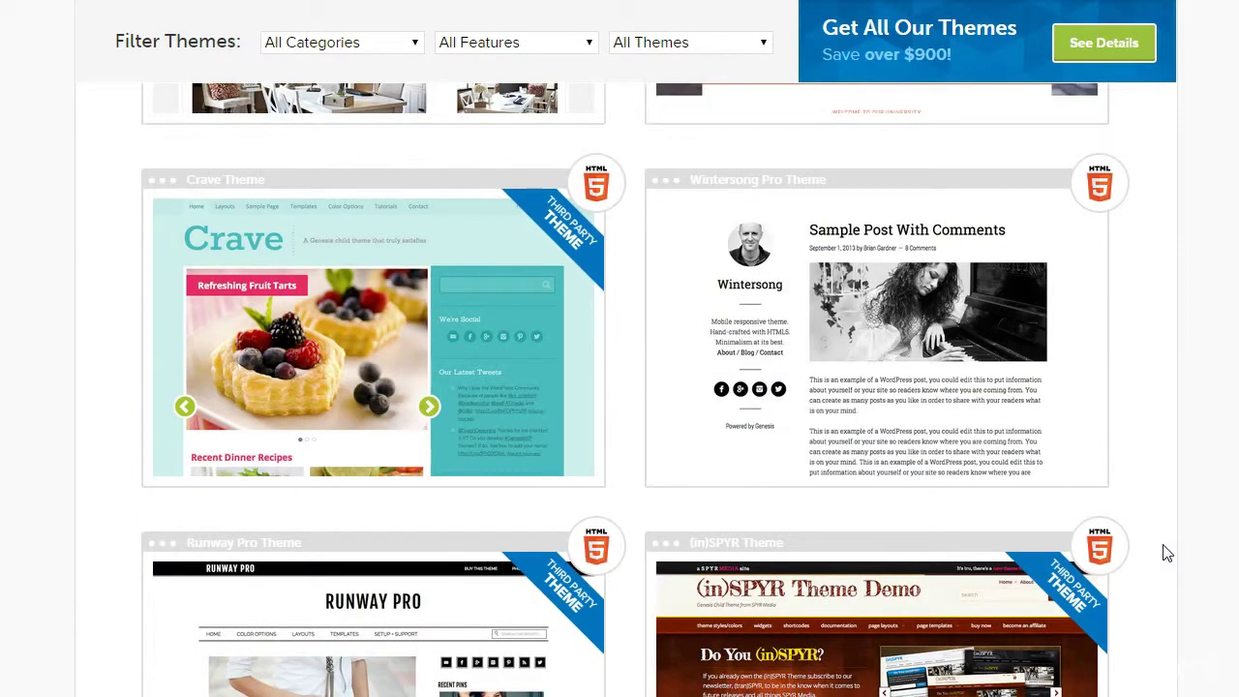
{"action": "scroll", "coordinate": [1166, 552], "scroll_direction": "down", "scroll_amount": 6}
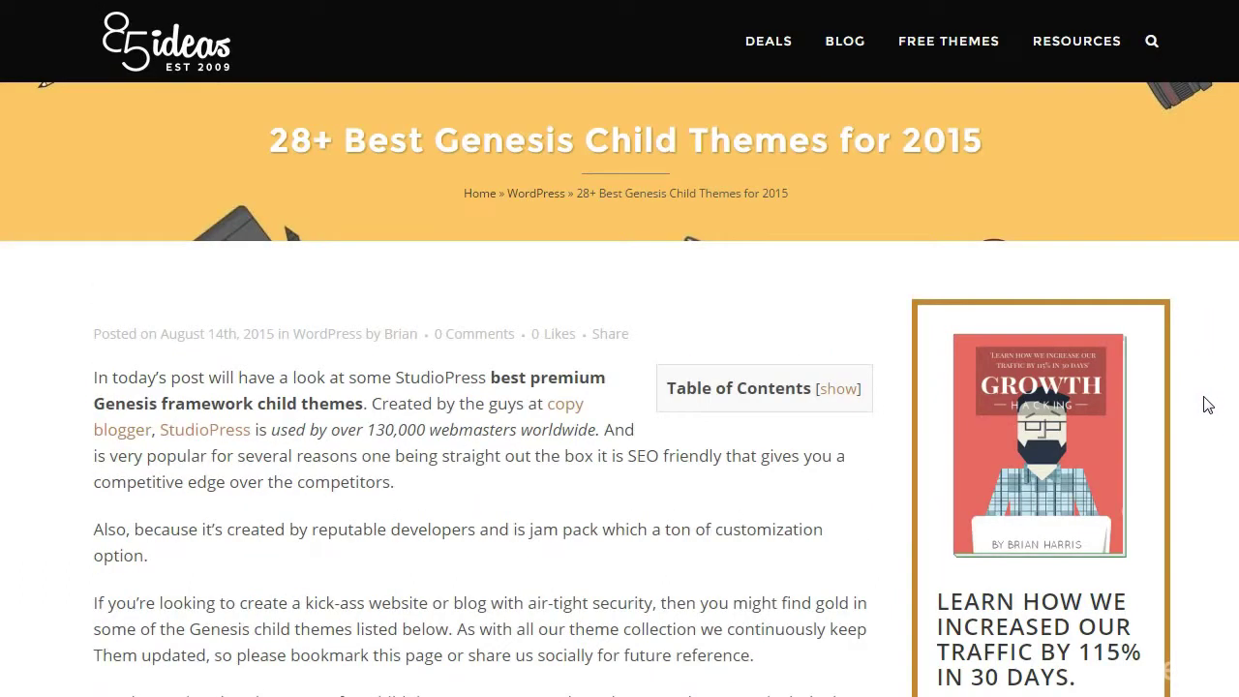
Review the child themes in the 85ideas article "28+ Best Genesis Child Themes for 2015", from Altitude Pro through Parallax Pro.
{"action": "scroll", "coordinate": [1190, 406], "scroll_direction": "down", "scroll_amount": 3}
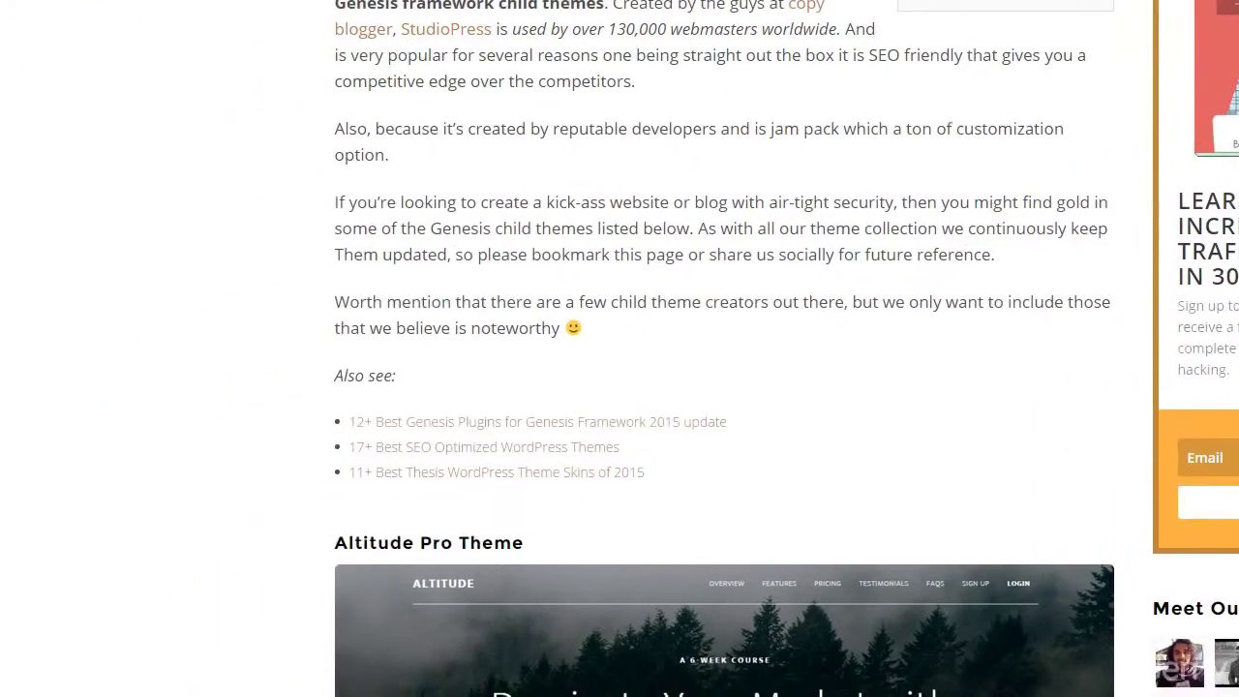
{"action": "scroll", "coordinate": [1123, 372], "scroll_direction": "down", "scroll_amount": 5}
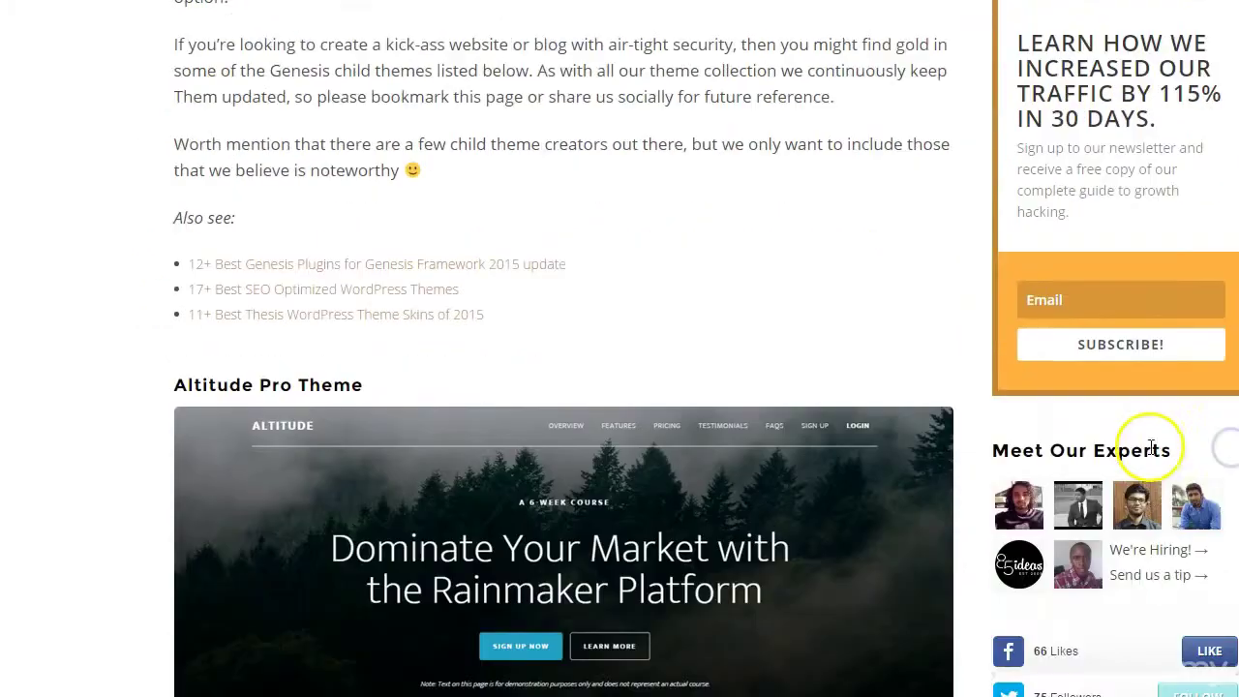
{"action": "scroll", "coordinate": [1142, 453], "scroll_direction": "down", "scroll_amount": 10}
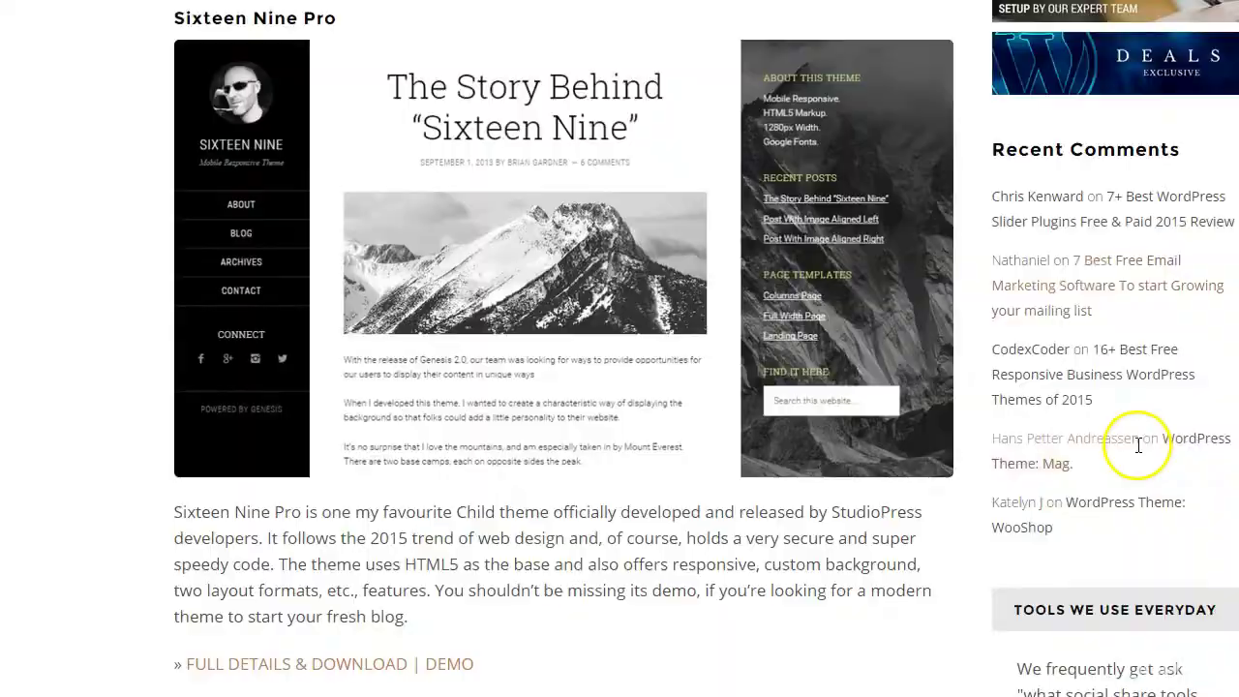
{"action": "scroll", "coordinate": [1140, 453], "scroll_direction": "down", "scroll_amount": 9}
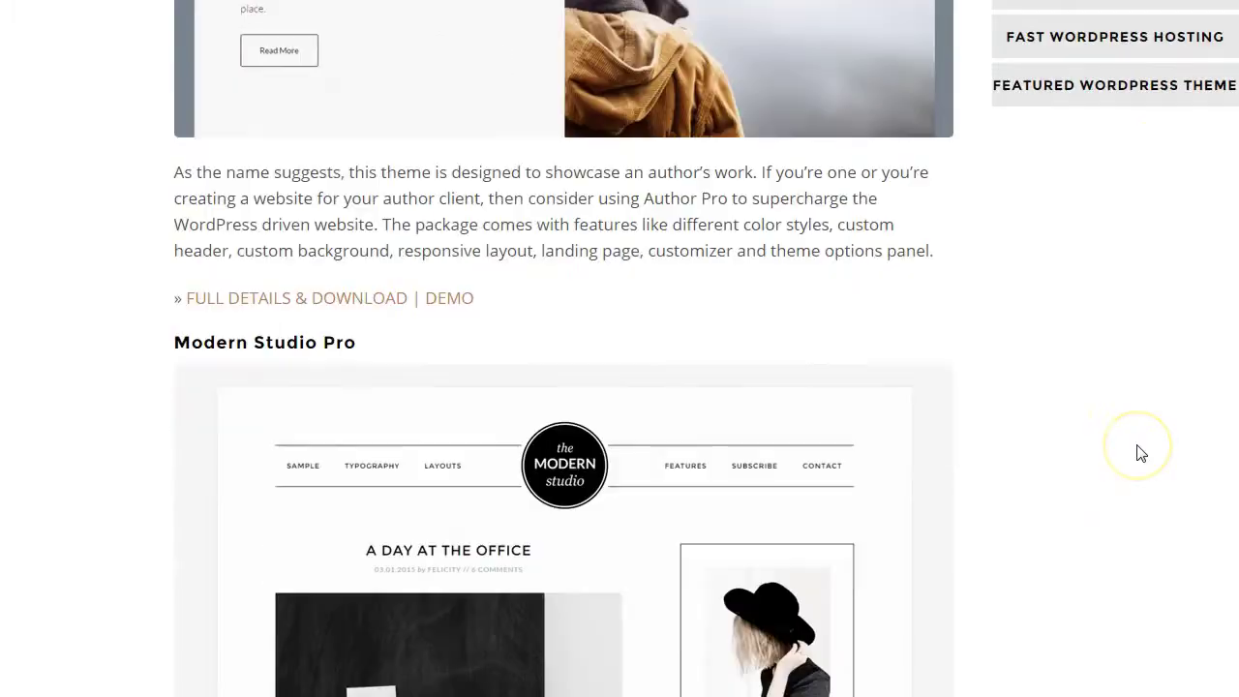
{"action": "scroll", "coordinate": [1140, 452], "scroll_direction": "down", "scroll_amount": 10}
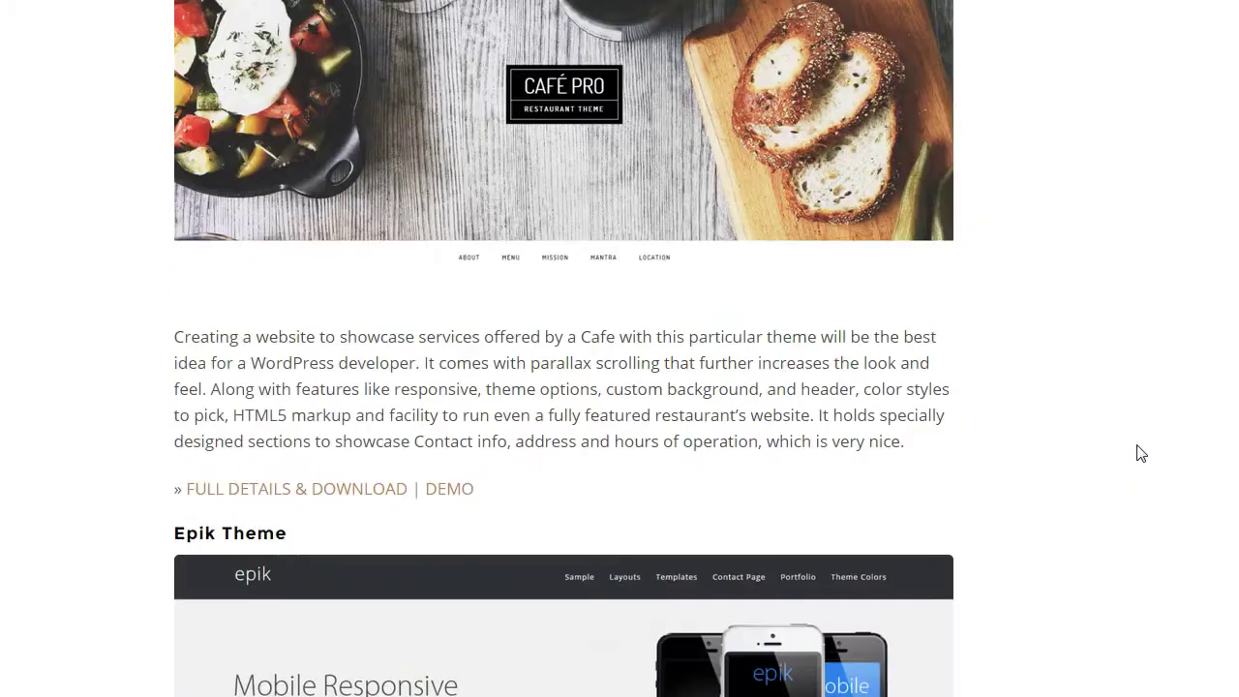
{"action": "scroll", "coordinate": [1141, 453], "scroll_direction": "down", "scroll_amount": 1}
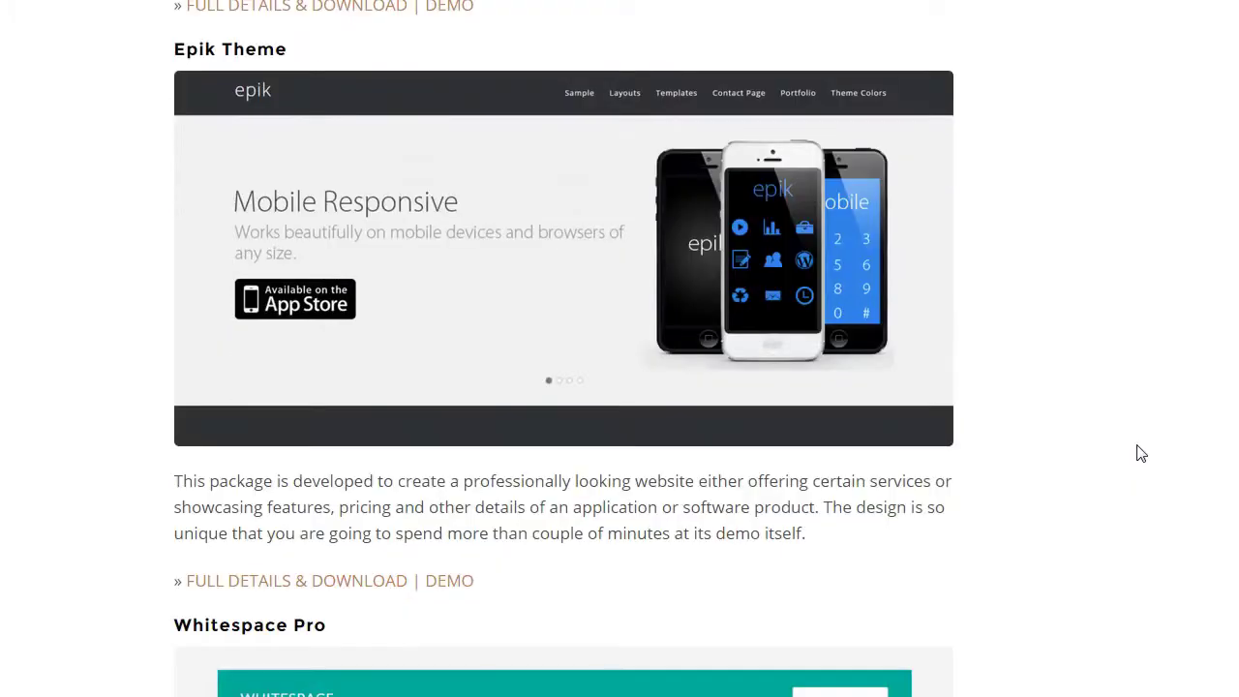
{"action": "scroll", "coordinate": [935, 415], "scroll_direction": "down", "scroll_amount": 6}
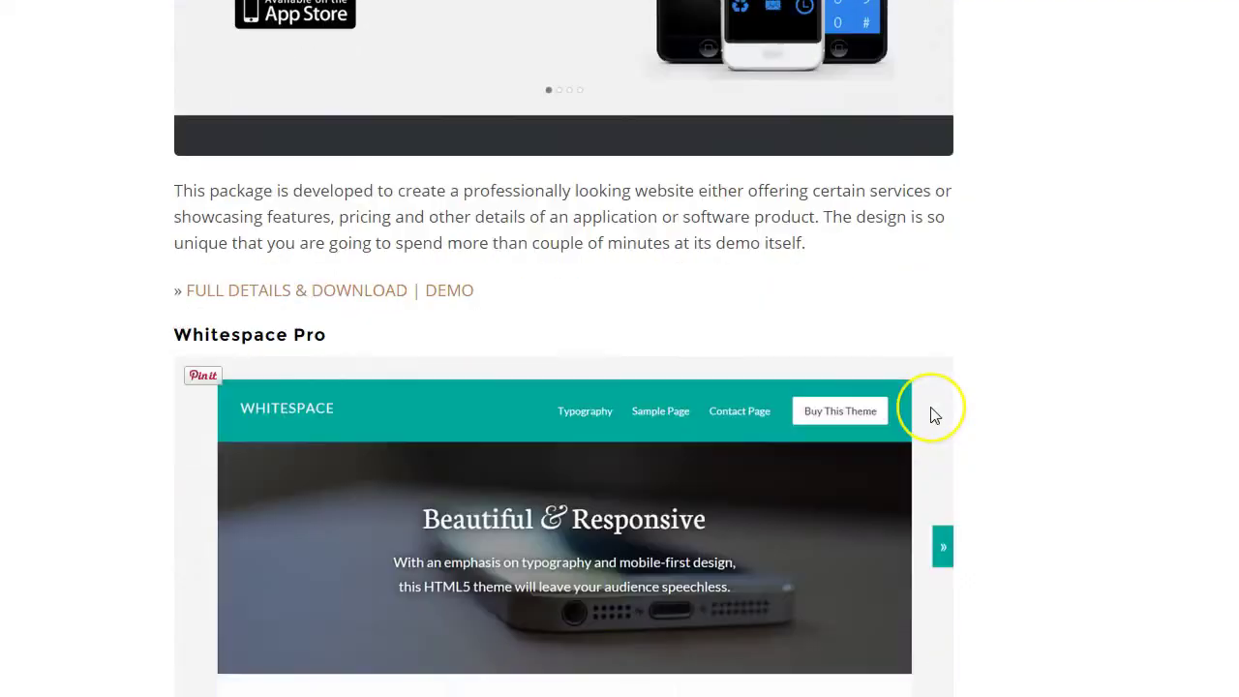
{"action": "scroll", "coordinate": [934, 415], "scroll_direction": "down", "scroll_amount": 6}
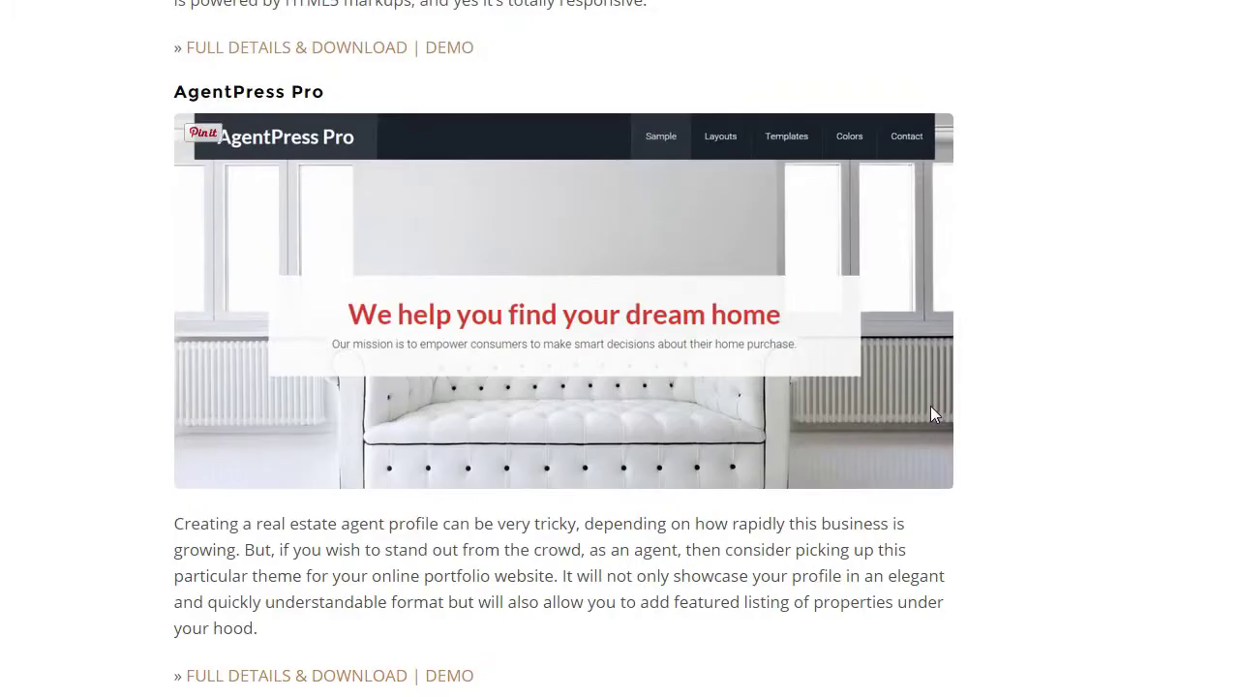
{"action": "scroll", "coordinate": [935, 414], "scroll_direction": "down", "scroll_amount": 4}
{"action": "scroll", "coordinate": [935, 415], "scroll_direction": "down", "scroll_amount": 5}
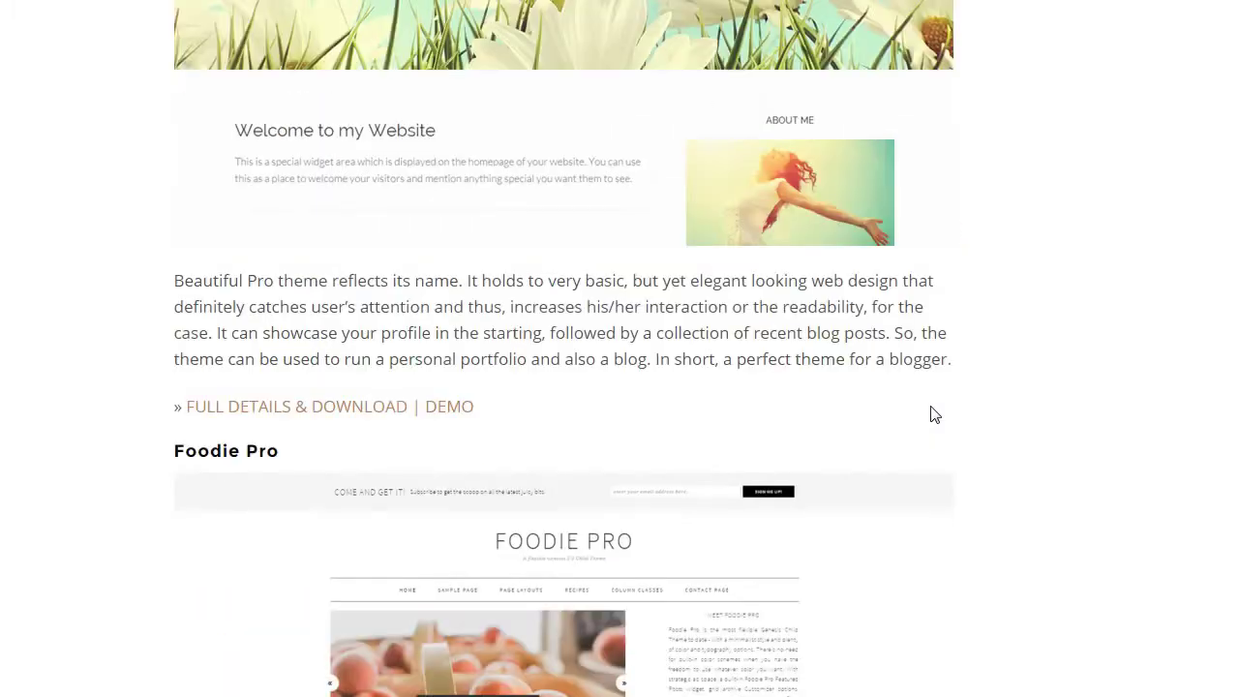
{"action": "scroll", "coordinate": [935, 415], "scroll_direction": "down", "scroll_amount": 13}
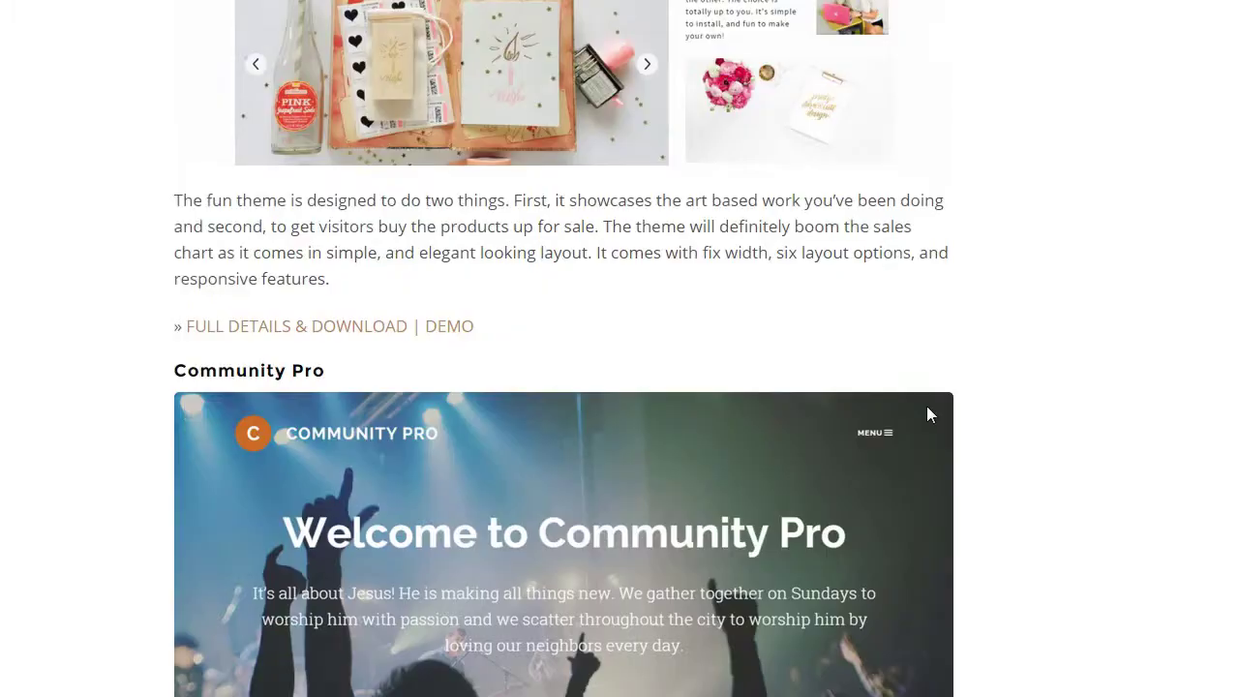
{"action": "scroll", "coordinate": [927, 414], "scroll_direction": "down", "scroll_amount": 3}
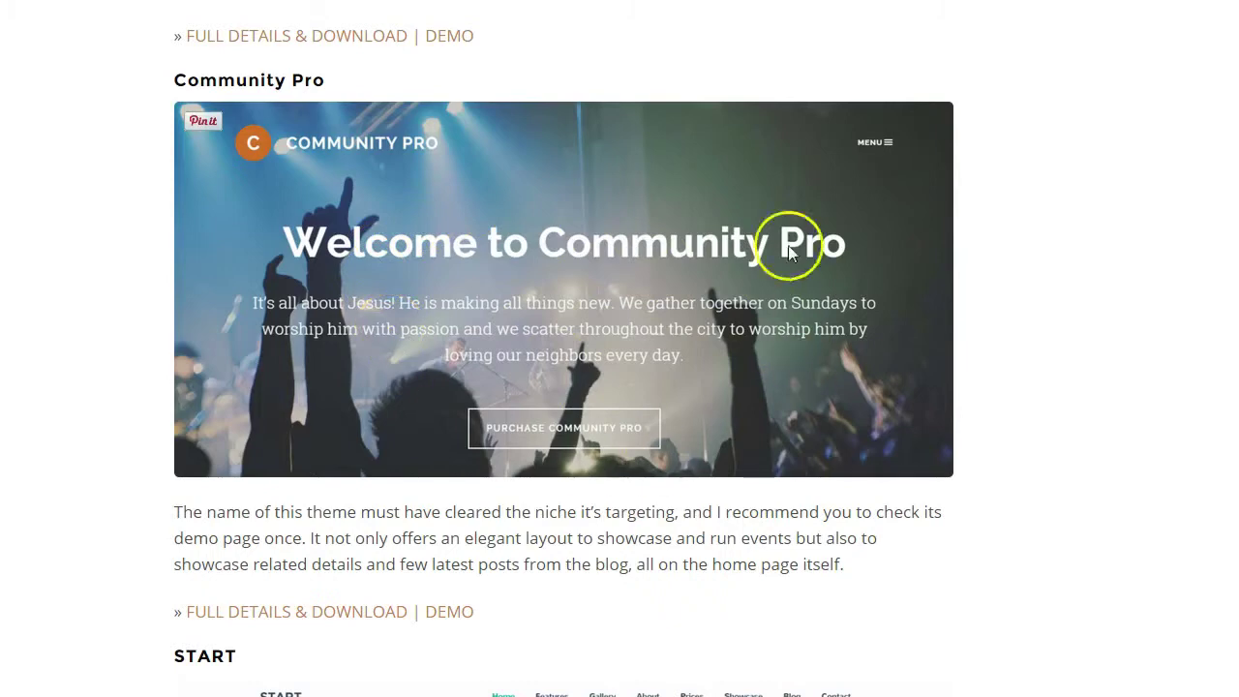
{"action": "scroll", "coordinate": [459, 379], "scroll_direction": "down", "scroll_amount": 5}
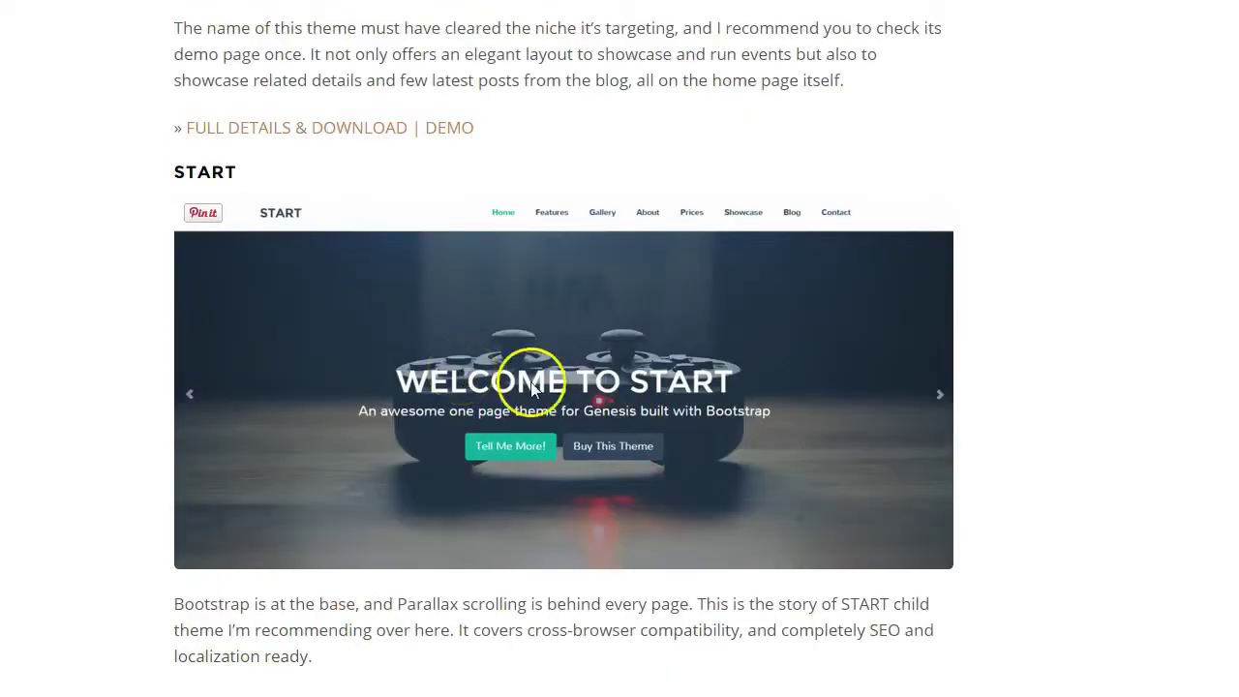
{"action": "scroll", "coordinate": [676, 397], "scroll_direction": "down", "scroll_amount": 8}
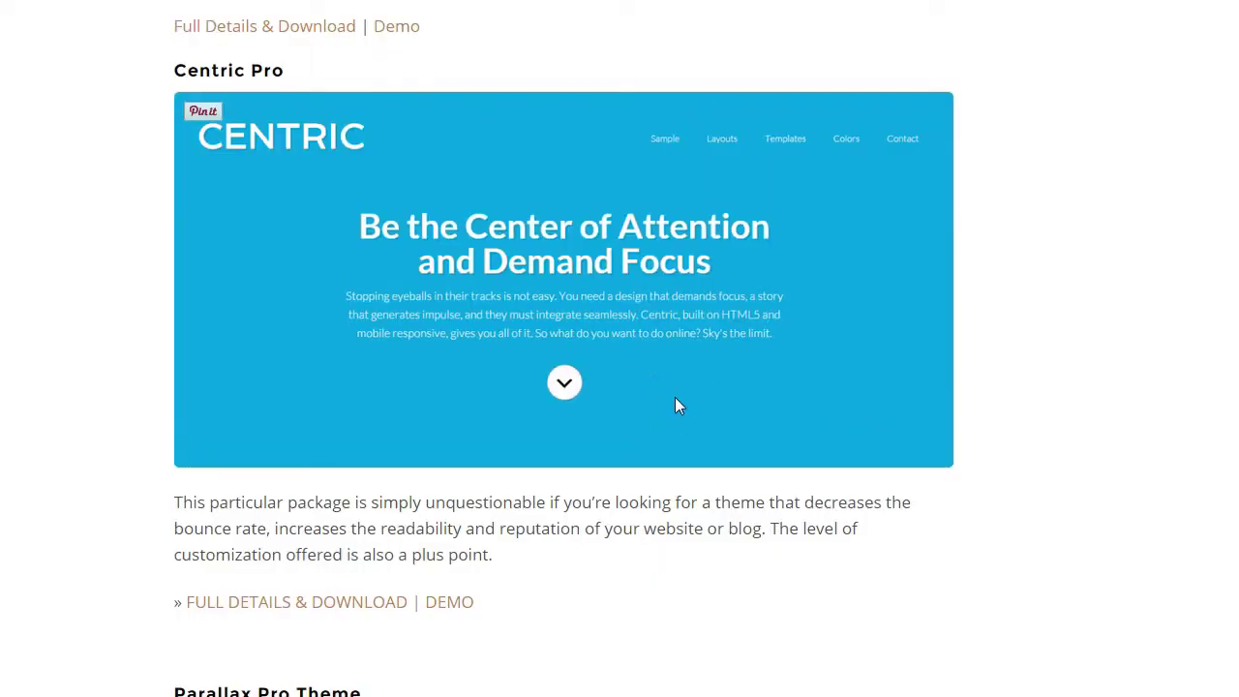
{"action": "scroll", "coordinate": [677, 405], "scroll_direction": "down", "scroll_amount": 5}
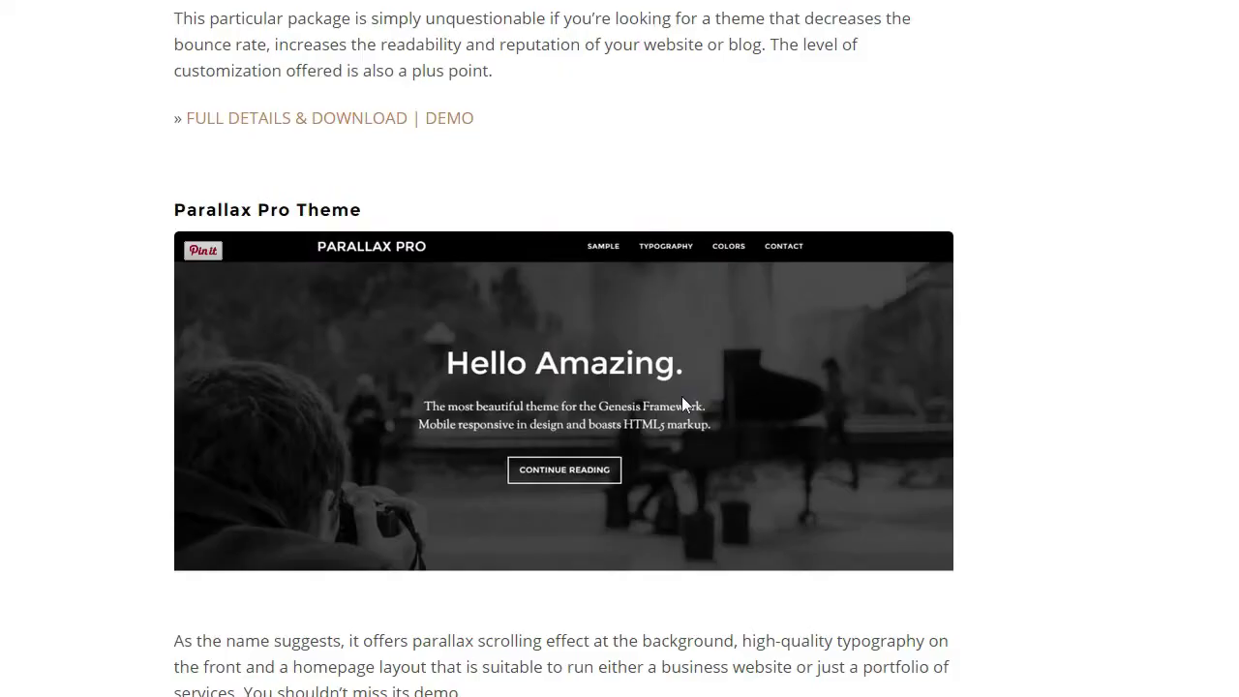
Return to the START theme entry in the article and open its demo.
{"action": "scroll", "coordinate": [681, 405], "scroll_direction": "up", "scroll_amount": 9}
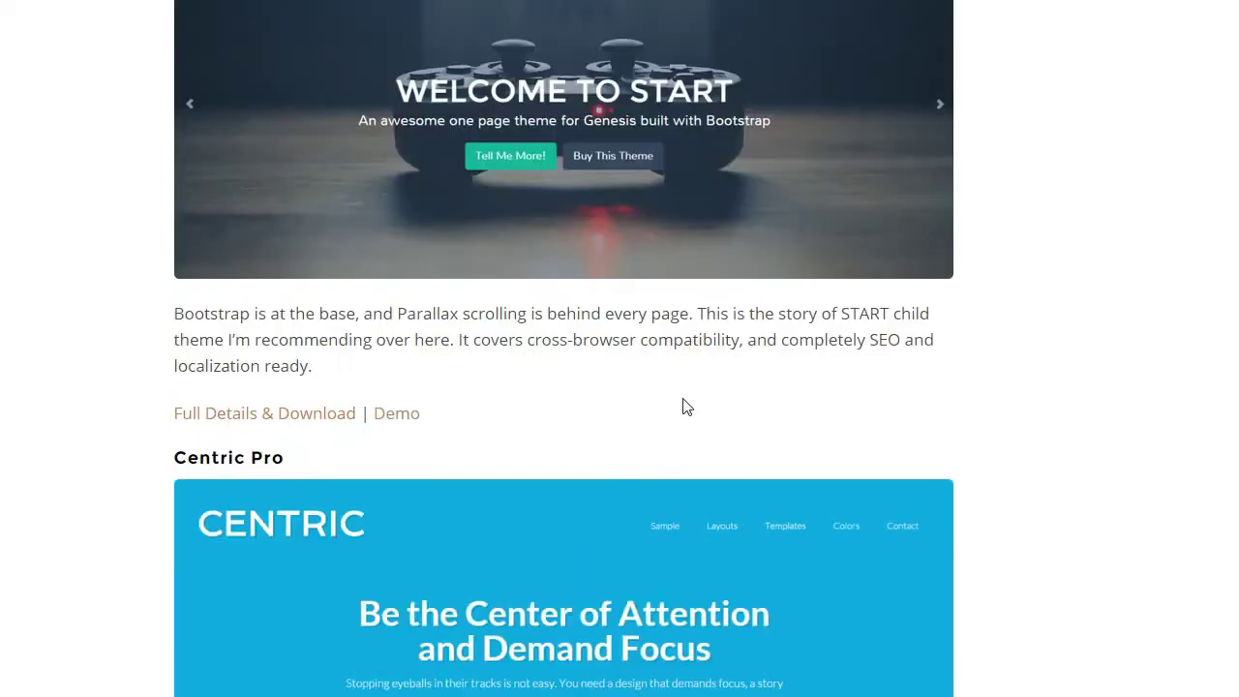
{"action": "scroll", "coordinate": [682, 406], "scroll_direction": "up", "scroll_amount": 3}
{"action": "scroll", "coordinate": [575, 465], "scroll_direction": "down", "scroll_amount": 2}
{"action": "scroll", "coordinate": [484, 484], "scroll_direction": "up", "scroll_amount": 1}
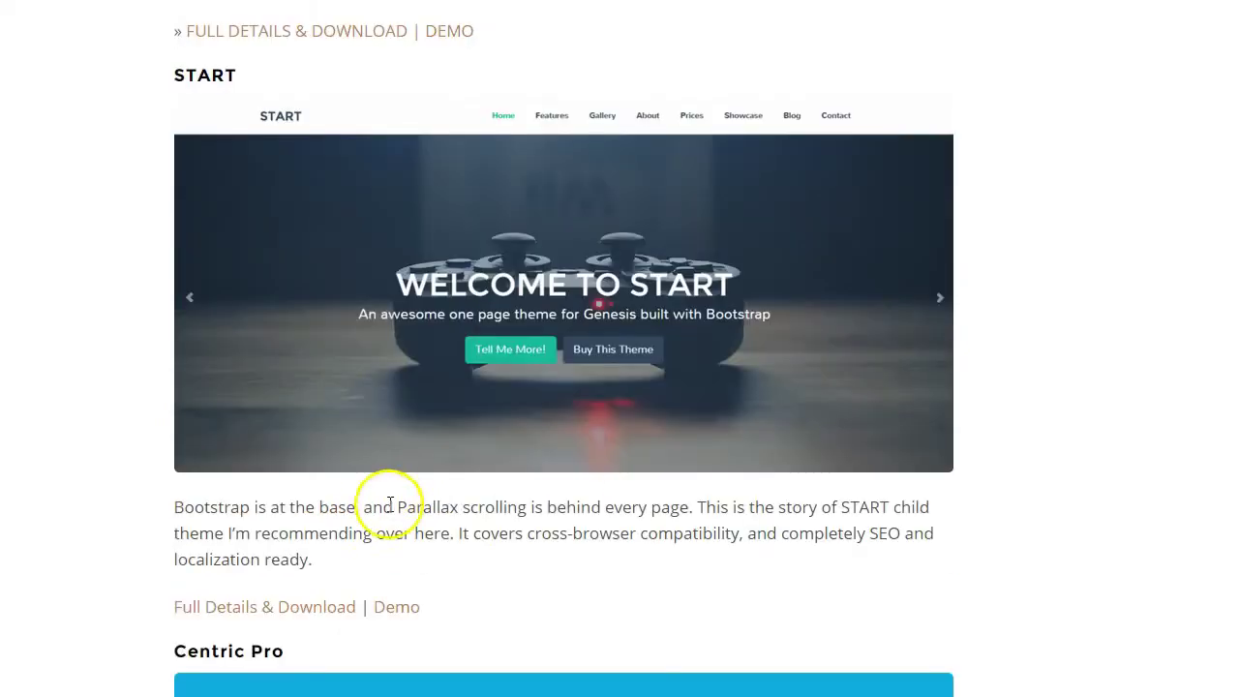
{"action": "left_click", "coordinate": [397, 608]}
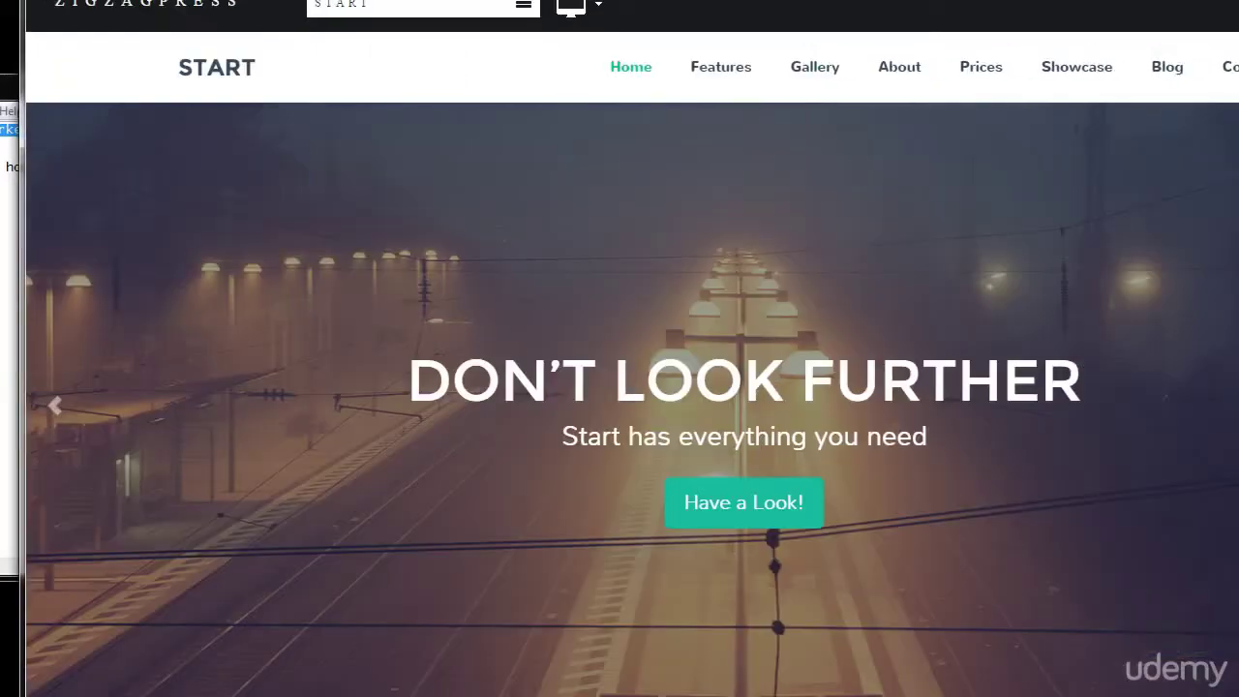
Narrow the browser window to phone width to check the START demo's responsive layout, and widen it again.
{"action": "scroll", "coordinate": [620, 387], "scroll_direction": "down", "scroll_amount": 1}
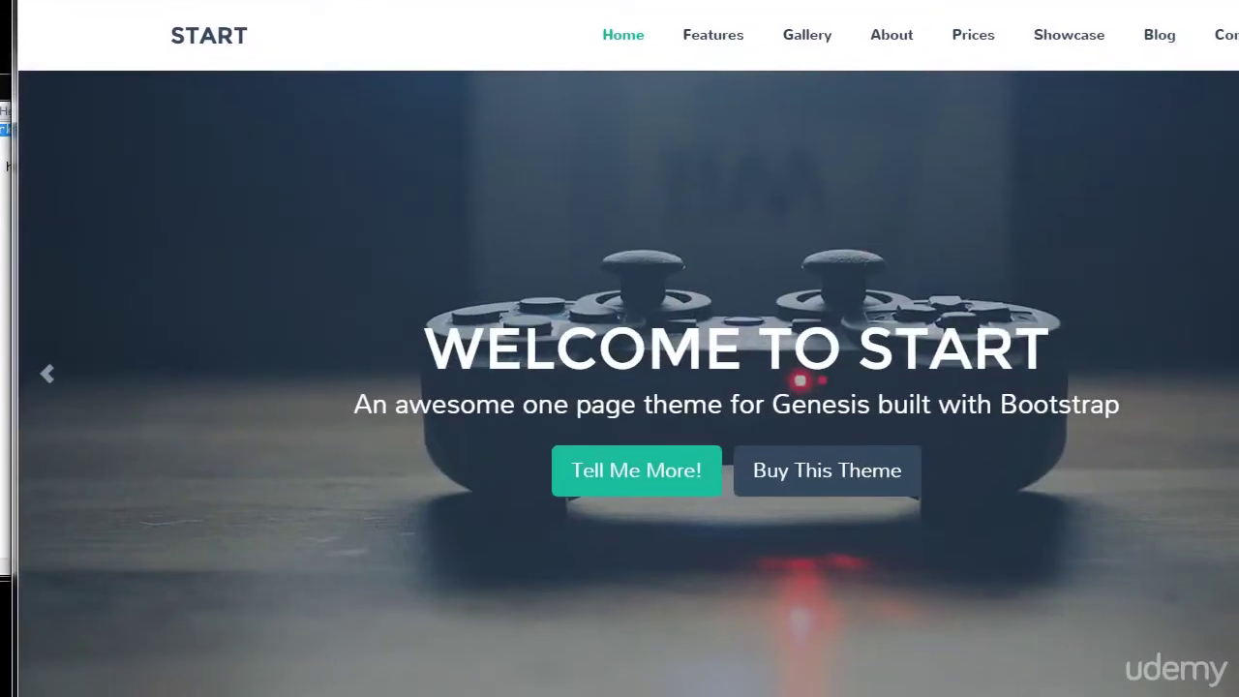
{"action": "left_click_drag", "start_coordinate": [1237, 287], "coordinate": [325, 341]}
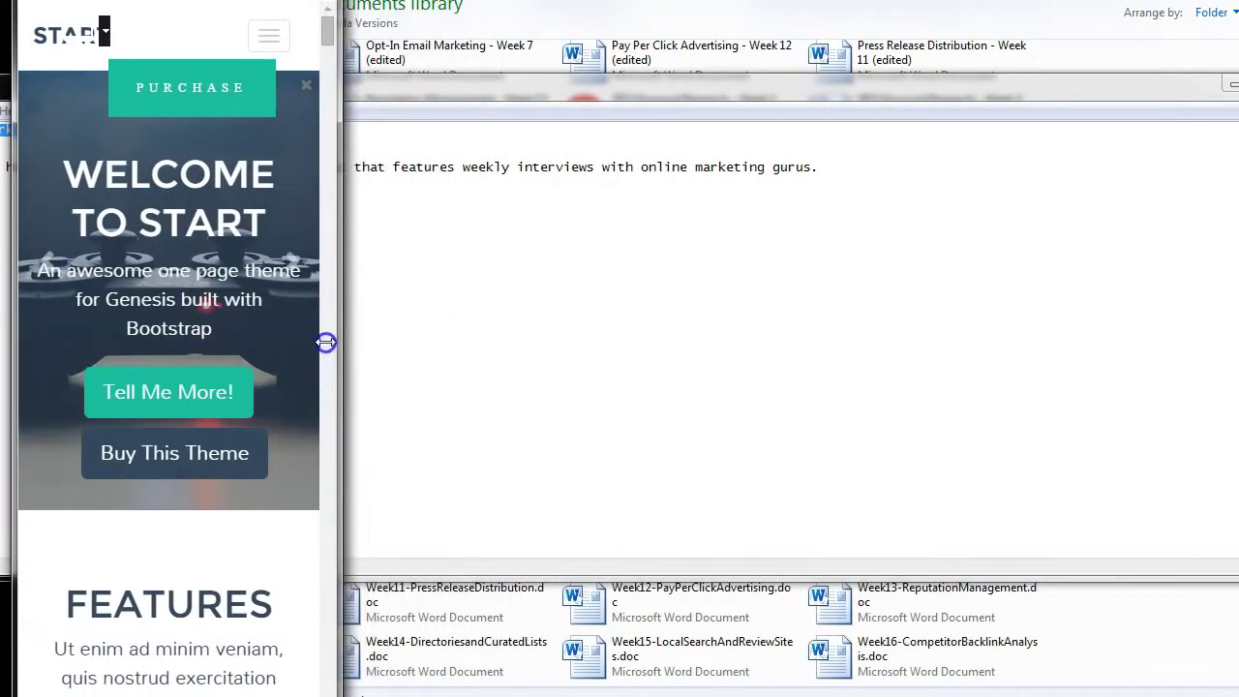
{"action": "scroll", "coordinate": [264, 430], "scroll_direction": "down", "scroll_amount": 5}
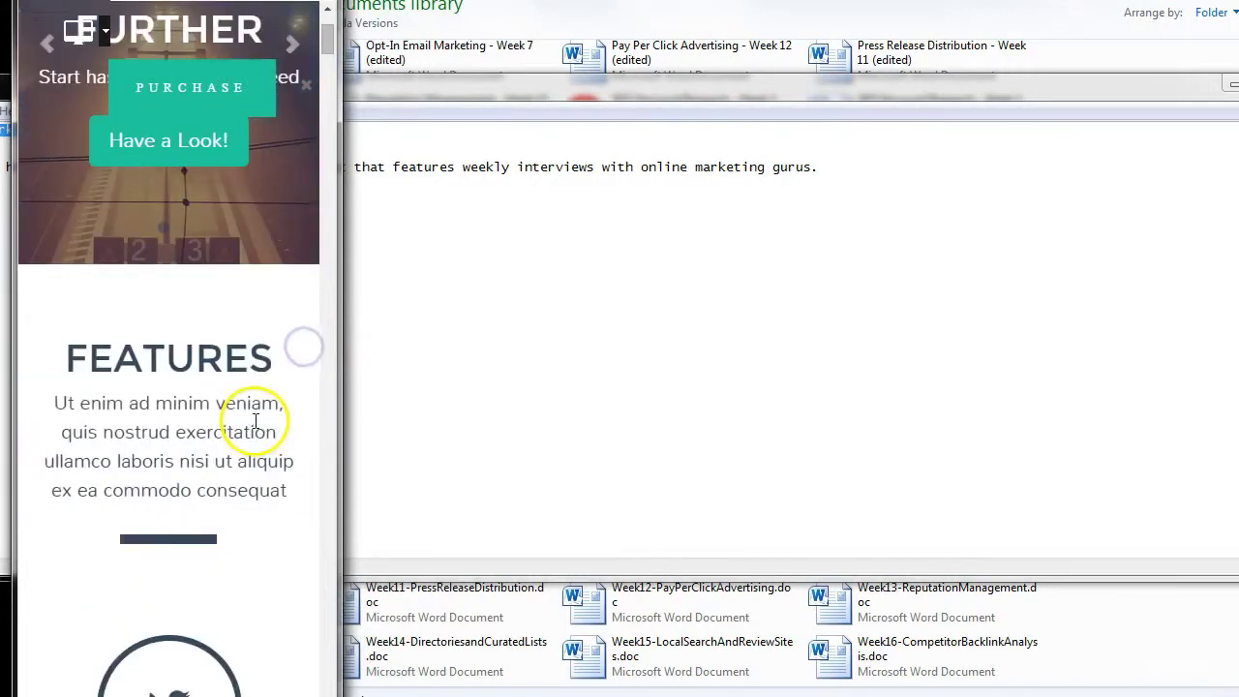
{"action": "left_click_drag", "start_coordinate": [326, 401], "coordinate": [934, 431]}
Examine the START demo's one-page layout from the gallery and team sections through the pricing tables.
{"action": "scroll", "coordinate": [840, 493], "scroll_direction": "down", "scroll_amount": 5}
{"action": "scroll", "coordinate": [840, 494], "scroll_direction": "down", "scroll_amount": 3}
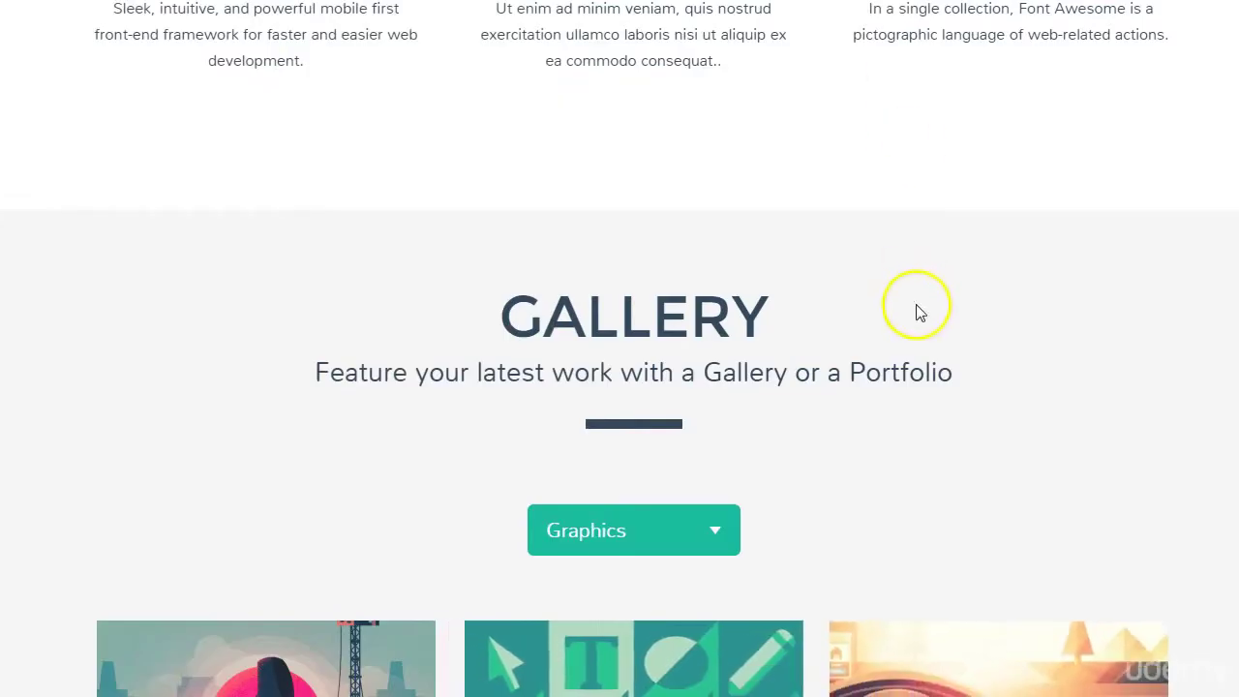
{"action": "scroll", "coordinate": [917, 310], "scroll_direction": "down", "scroll_amount": 8}
{"action": "scroll", "coordinate": [900, 310], "scroll_direction": "down", "scroll_amount": 6}
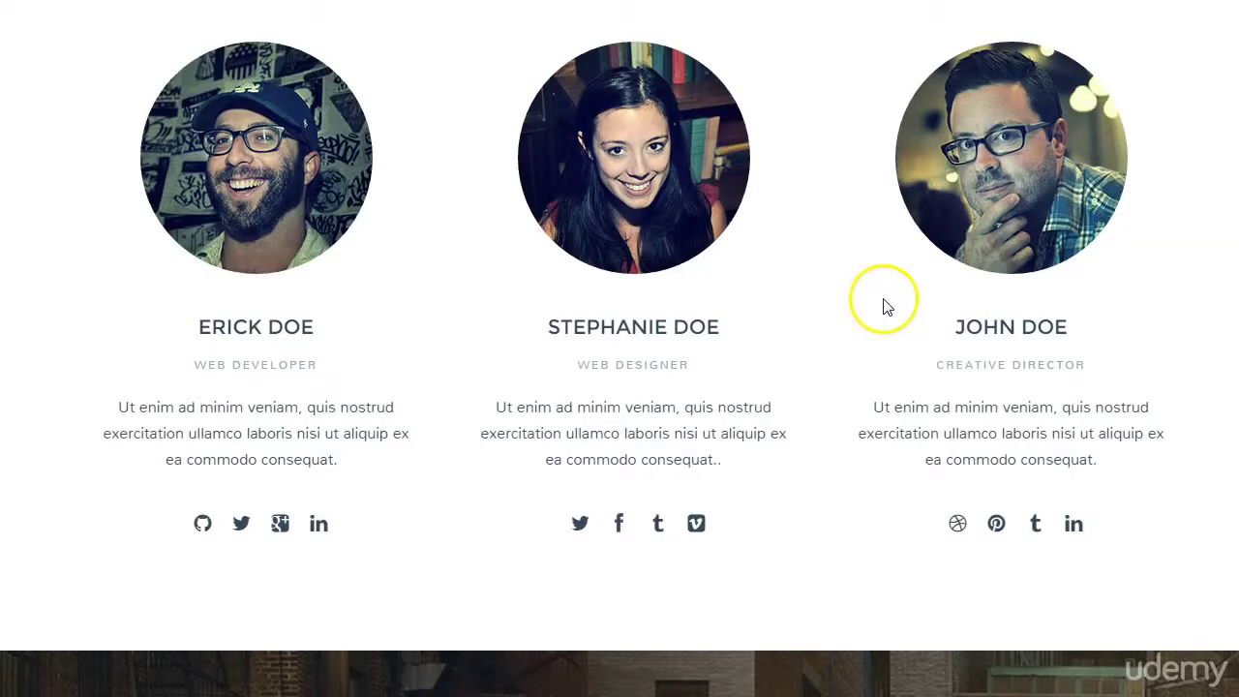
{"action": "scroll", "coordinate": [883, 306], "scroll_direction": "down", "scroll_amount": 10}
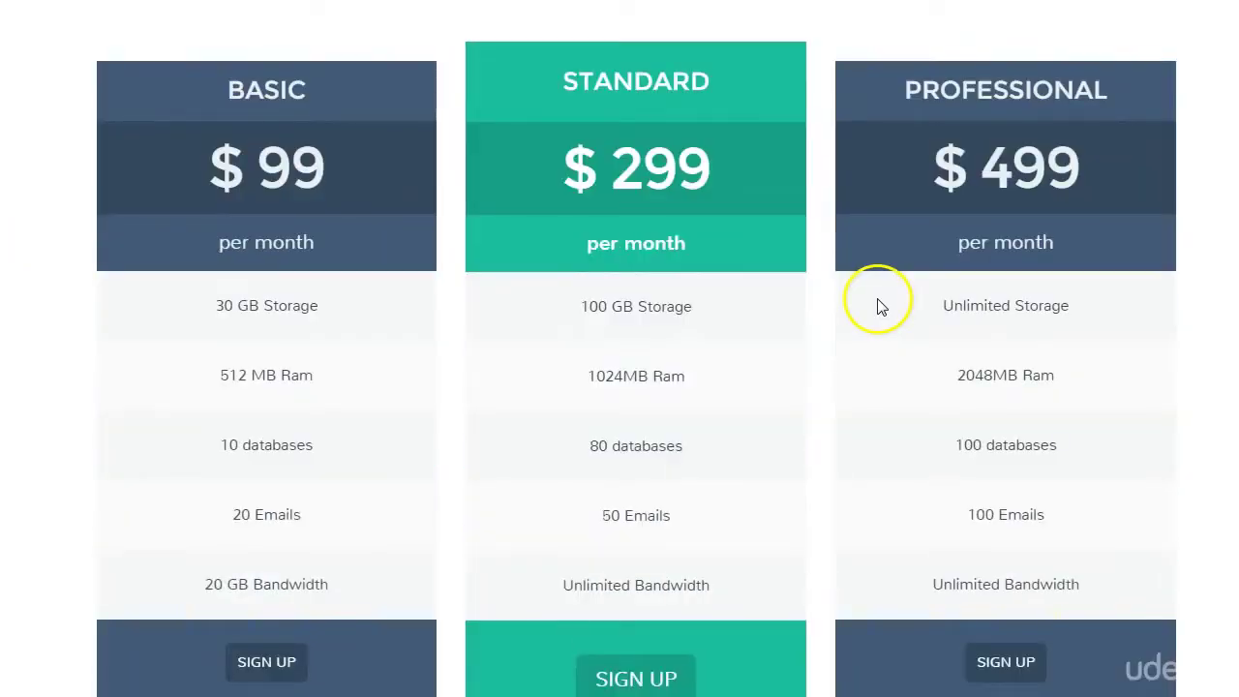
{"action": "scroll", "coordinate": [876, 304], "scroll_direction": "down", "scroll_amount": 3}
{"action": "scroll", "coordinate": [874, 304], "scroll_direction": "up", "scroll_amount": 15}
{"action": "scroll", "coordinate": [869, 319], "scroll_direction": "up", "scroll_amount": 15}
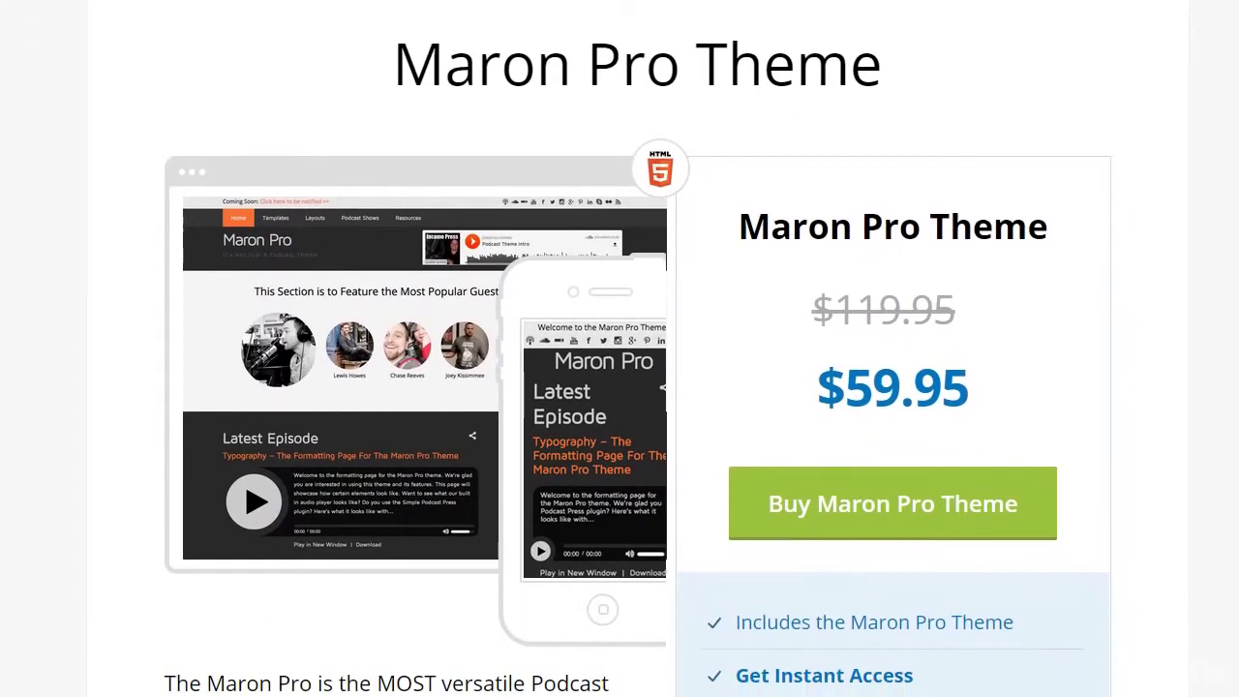
Examine the Maron Pro Theme's purchase page and its podcast demo, including the featured guests, episode list and sidebar.
{"action": "scroll", "coordinate": [818, 66], "scroll_direction": "down", "scroll_amount": 8}
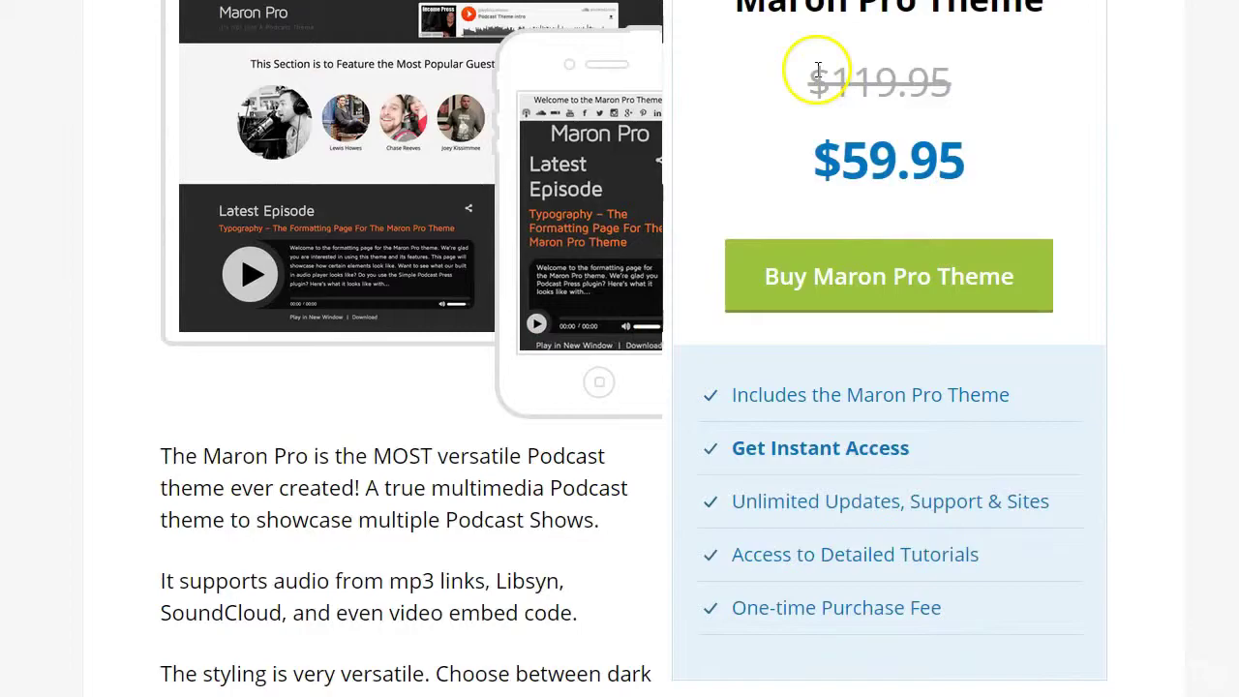
{"action": "scroll", "coordinate": [815, 78], "scroll_direction": "up", "scroll_amount": 9}
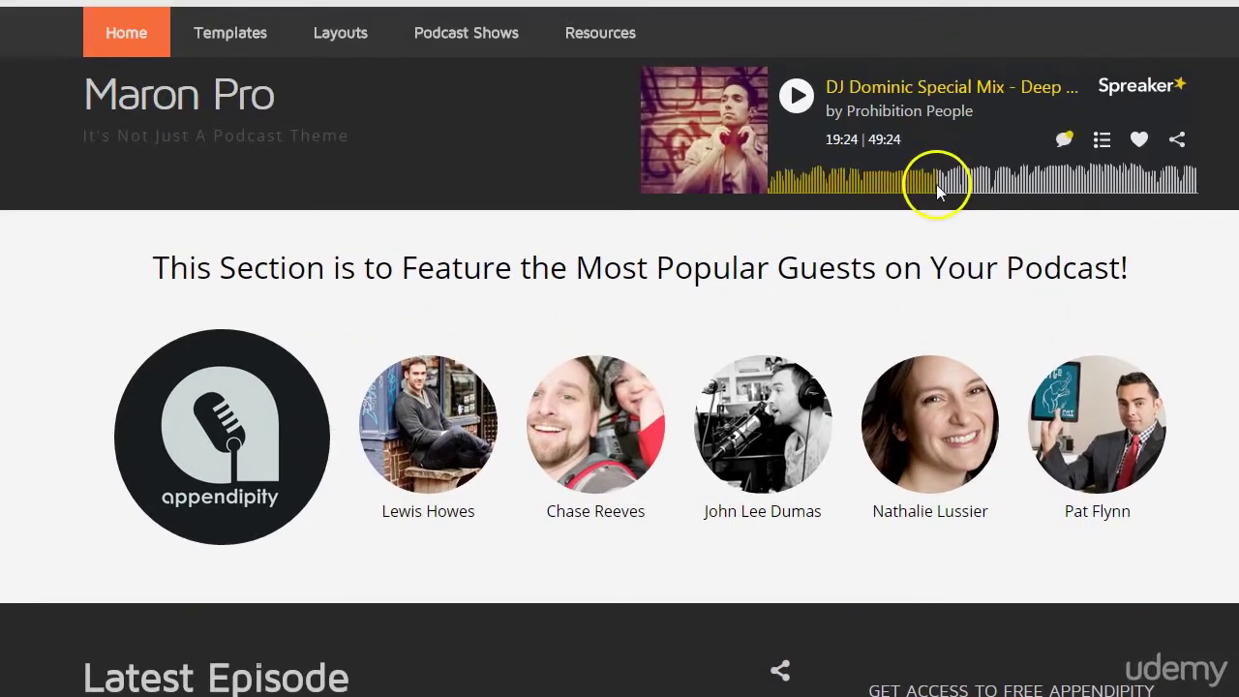
{"action": "scroll", "coordinate": [1075, 213], "scroll_direction": "down", "scroll_amount": 12}
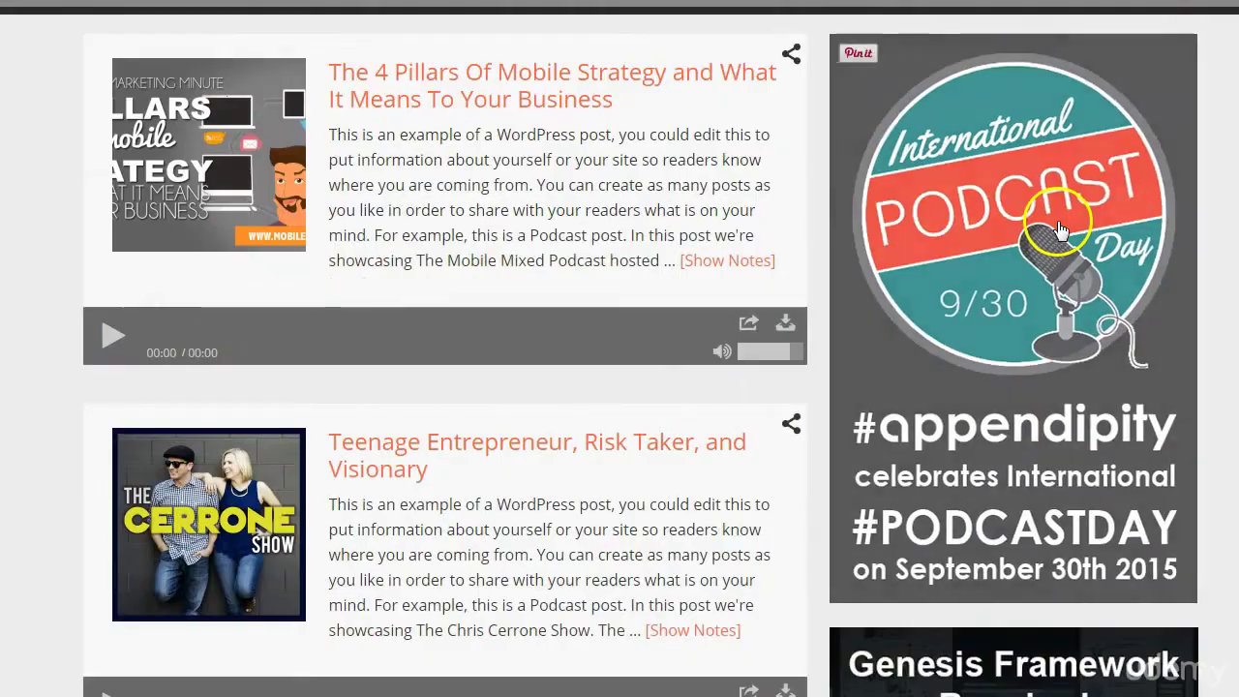
{"action": "scroll", "coordinate": [1050, 261], "scroll_direction": "down", "scroll_amount": 11}
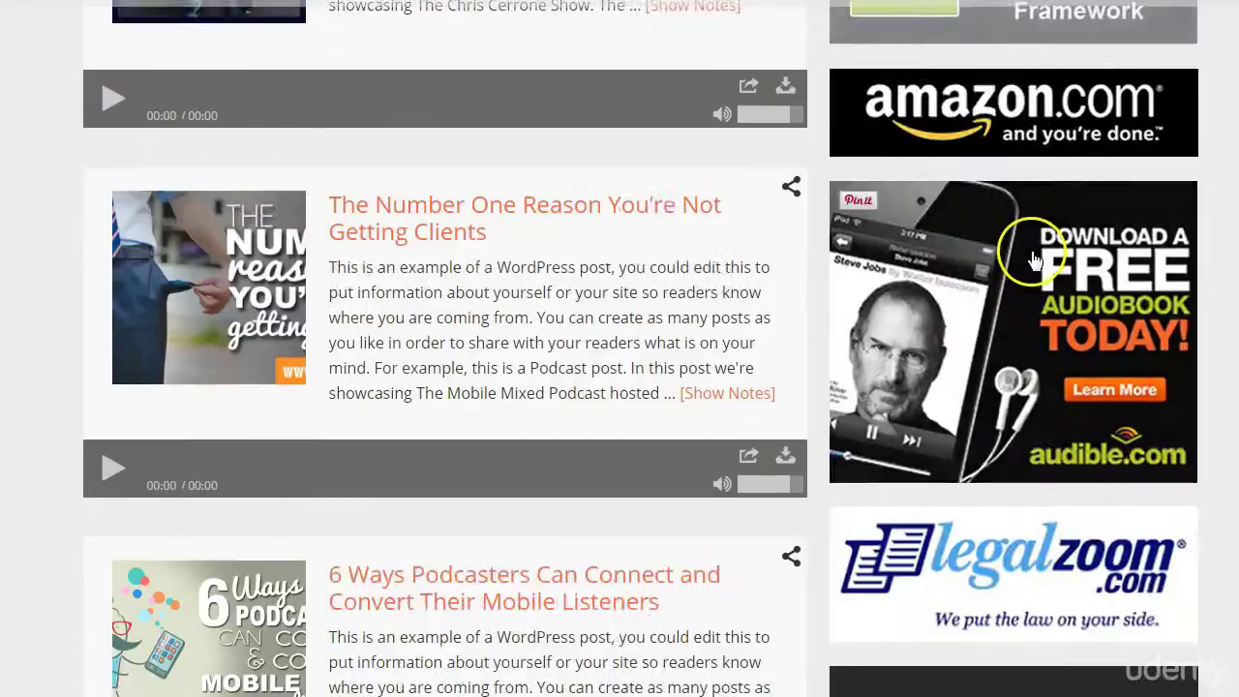
{"action": "scroll", "coordinate": [1017, 257], "scroll_direction": "down", "scroll_amount": 3}
{"action": "scroll", "coordinate": [1018, 257], "scroll_direction": "up", "scroll_amount": 4}
{"action": "scroll", "coordinate": [1009, 257], "scroll_direction": "down", "scroll_amount": 7}
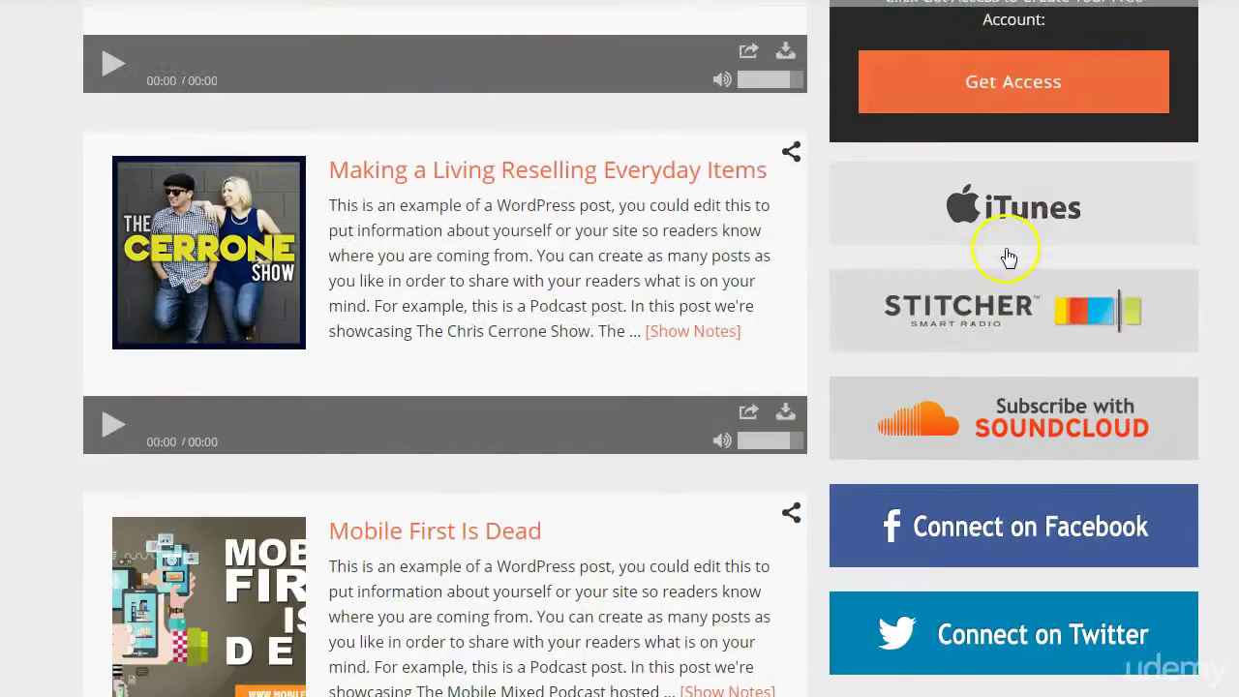
{"action": "scroll", "coordinate": [843, 470], "scroll_direction": "up", "scroll_amount": 18}
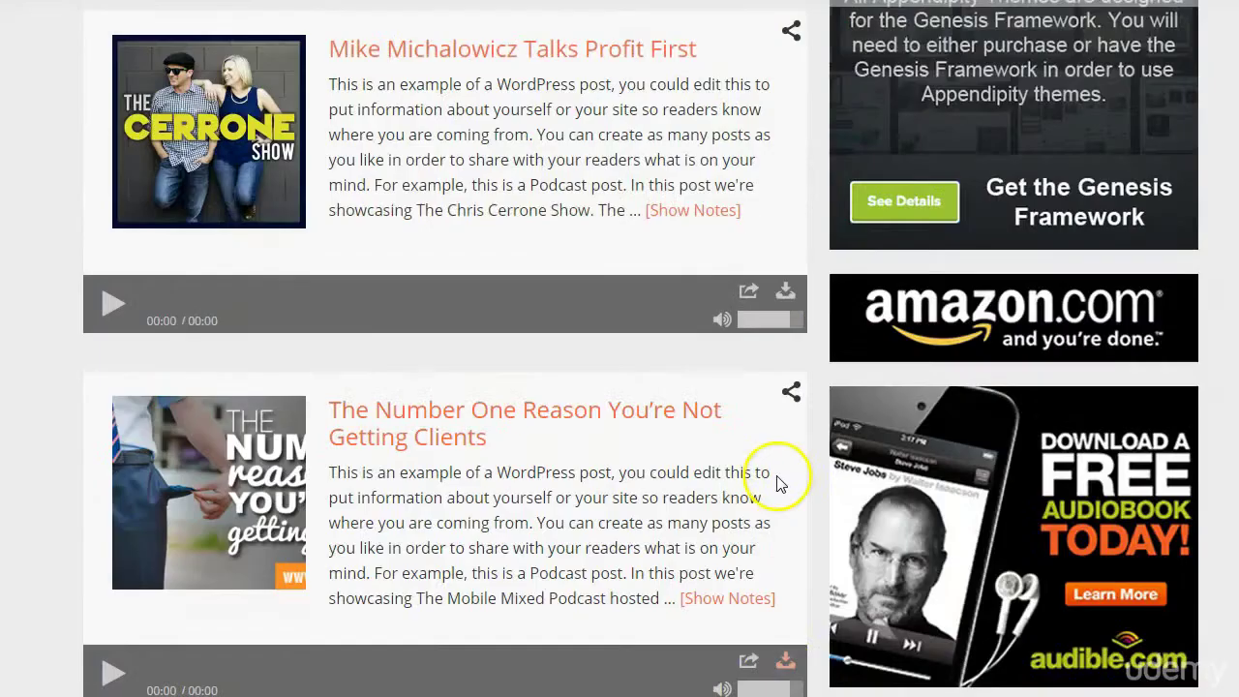
Return to the header and featured guests section of the Maron Pro demo and review its navigation and audio player.
{"action": "scroll", "coordinate": [775, 481], "scroll_direction": "up", "scroll_amount": 12}
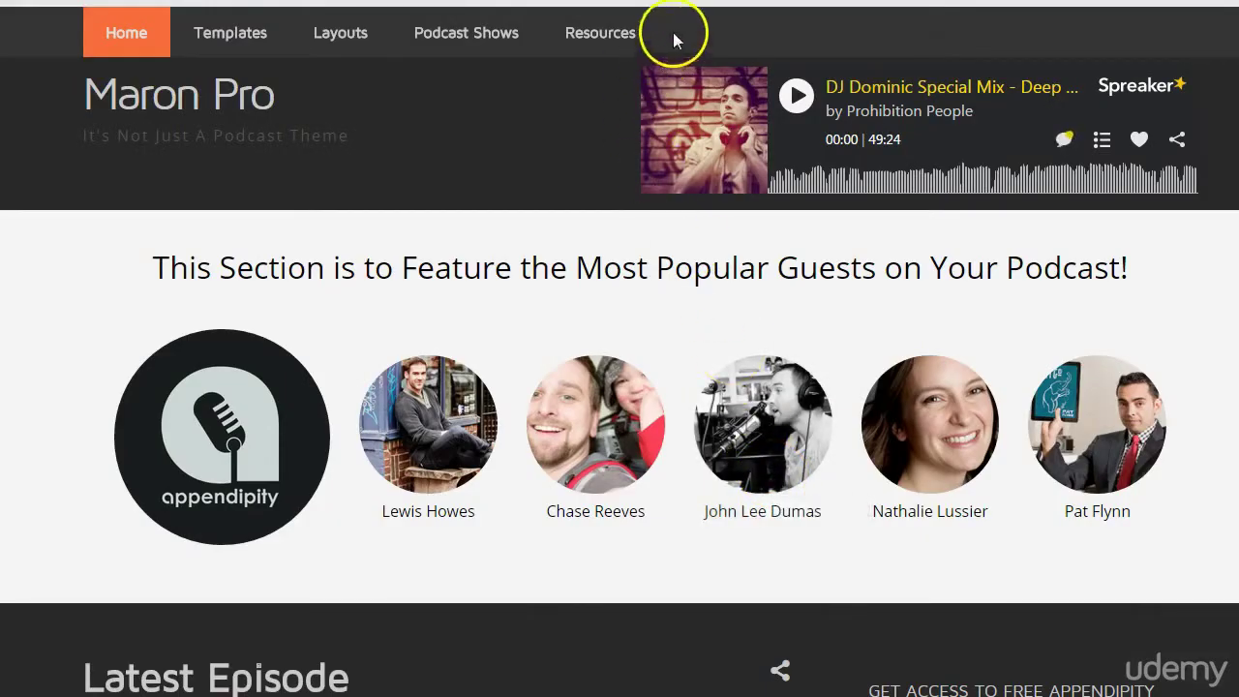
{"action": "scroll", "coordinate": [600, 20], "scroll_direction": "up", "scroll_amount": 1}
{"action": "mouse_move", "coordinate": [229, 63]}
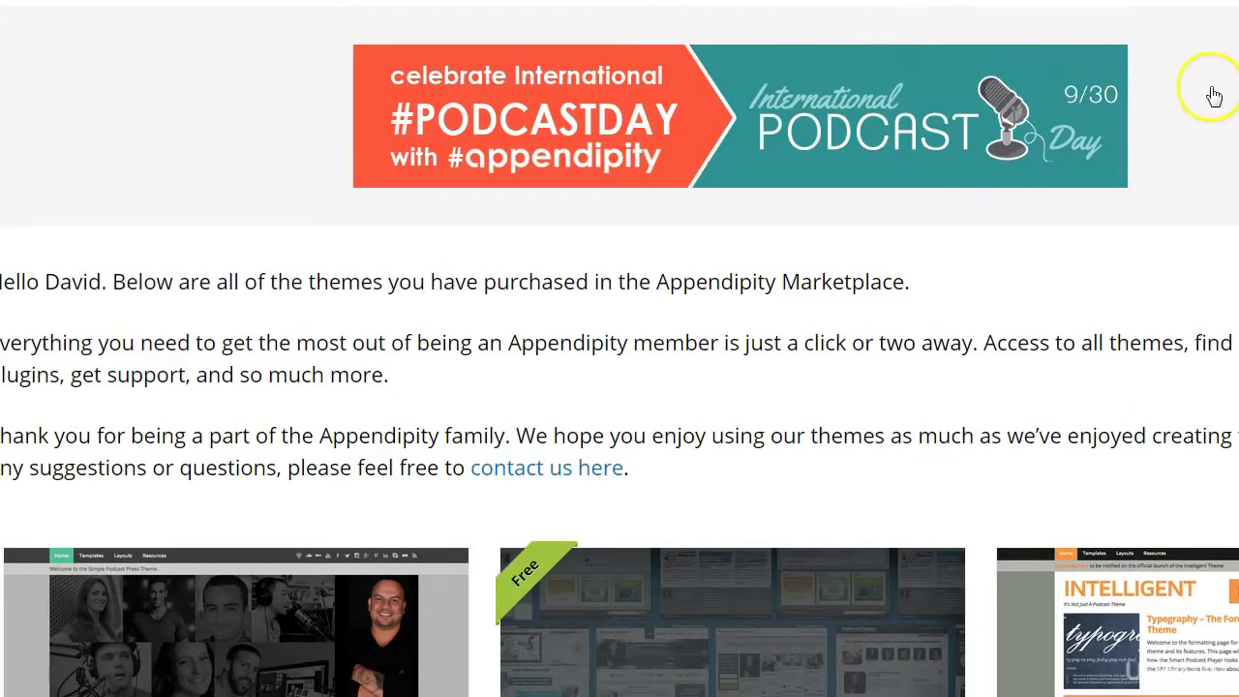
Look through the purchased themes in the Appendipity member area, including the download options and the Maron Pro entry.
{"action": "scroll", "coordinate": [1080, 142], "scroll_direction": "down", "scroll_amount": 4}
{"action": "scroll", "coordinate": [1064, 145], "scroll_direction": "up", "scroll_amount": 1}
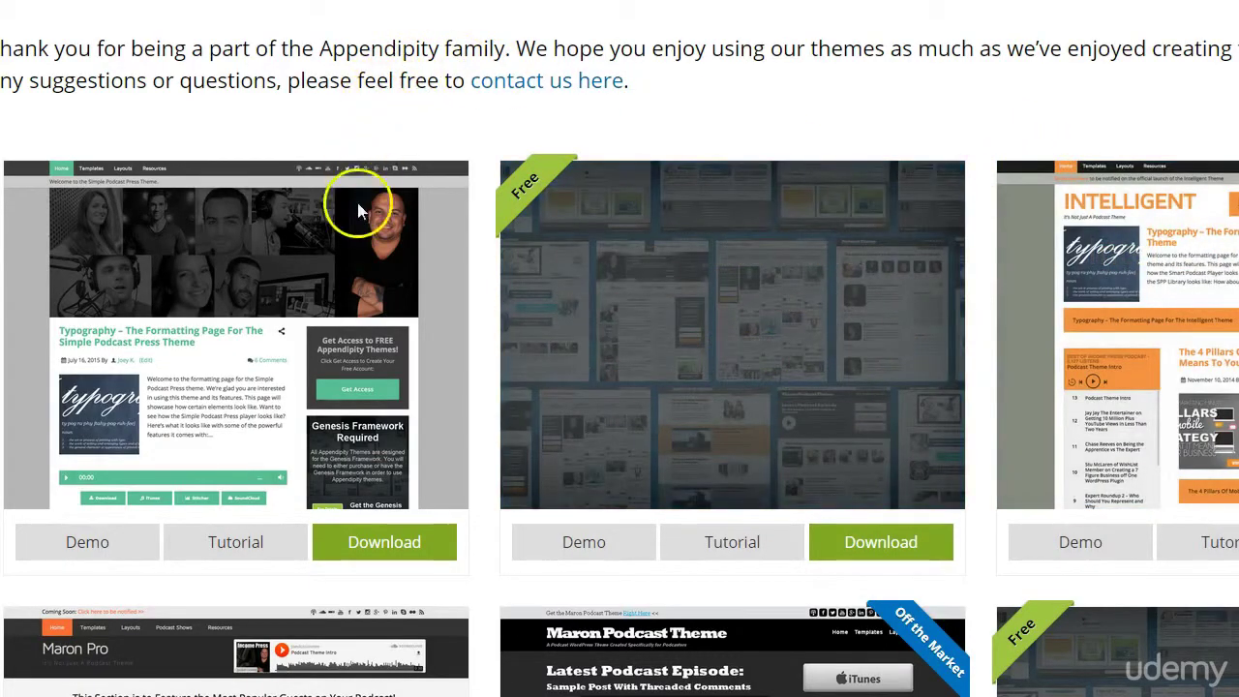
{"action": "left_click", "coordinate": [387, 564]}
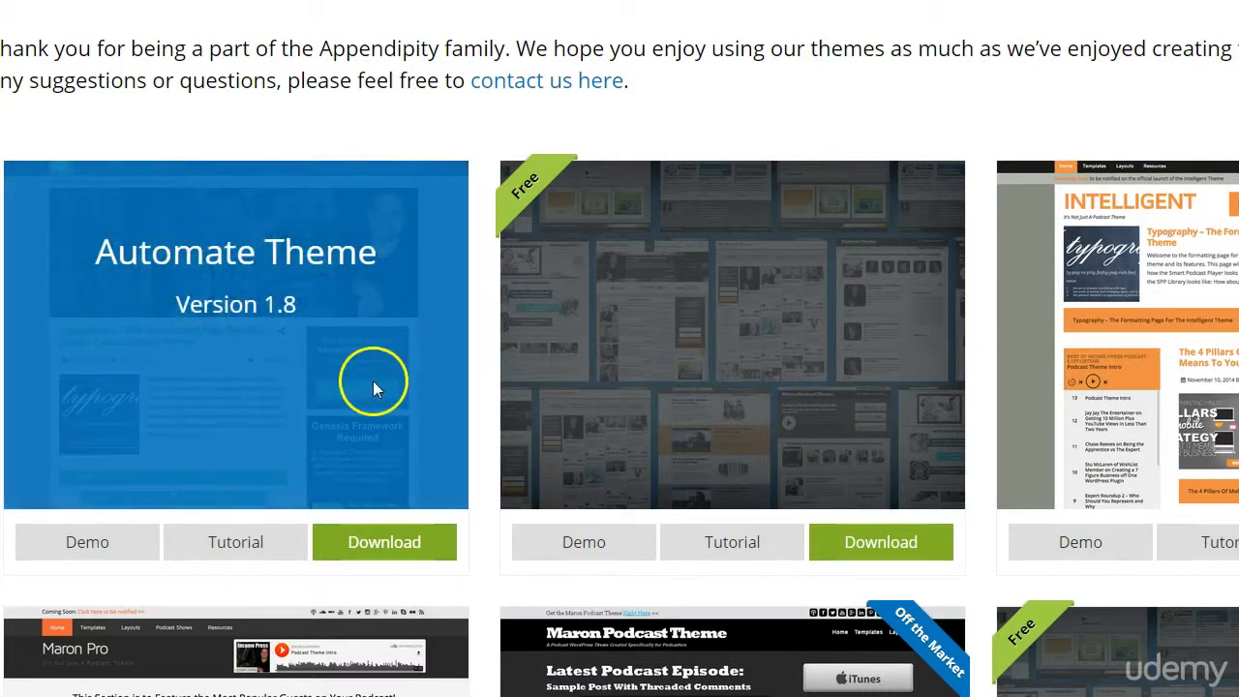
{"action": "scroll", "coordinate": [215, 361], "scroll_direction": "down", "scroll_amount": 2}
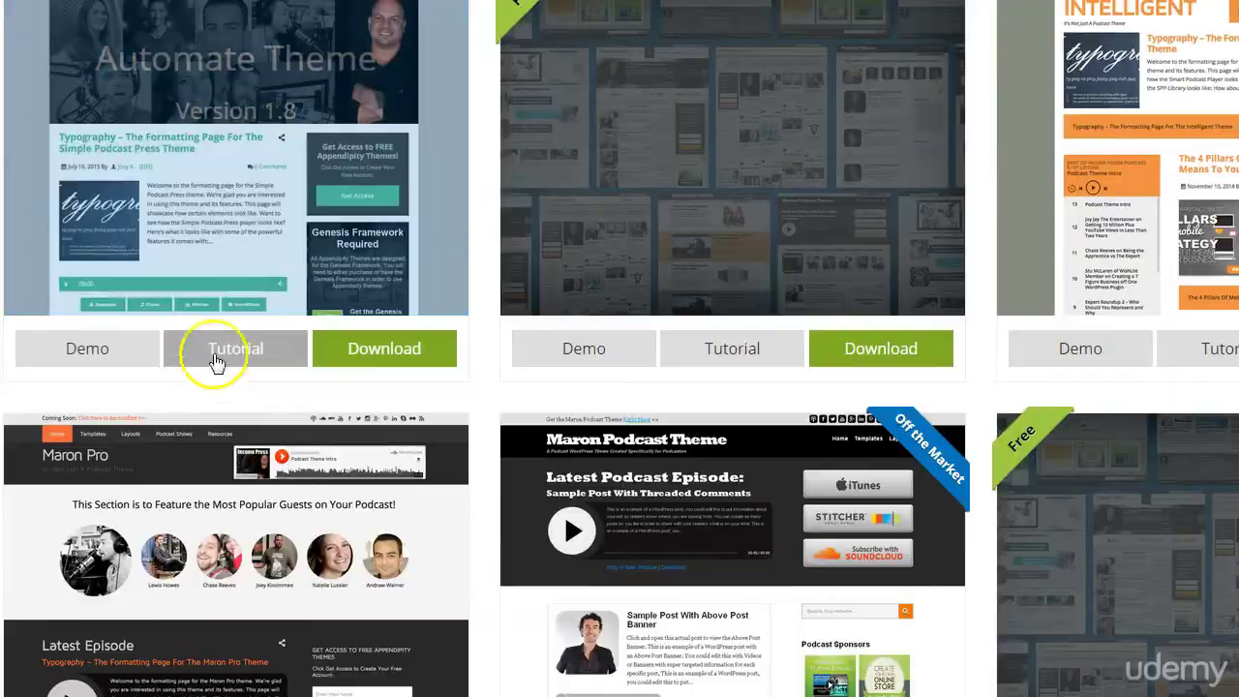
{"action": "scroll", "coordinate": [215, 361], "scroll_direction": "down", "scroll_amount": 2}
{"action": "scroll", "coordinate": [301, 435], "scroll_direction": "down", "scroll_amount": 1}
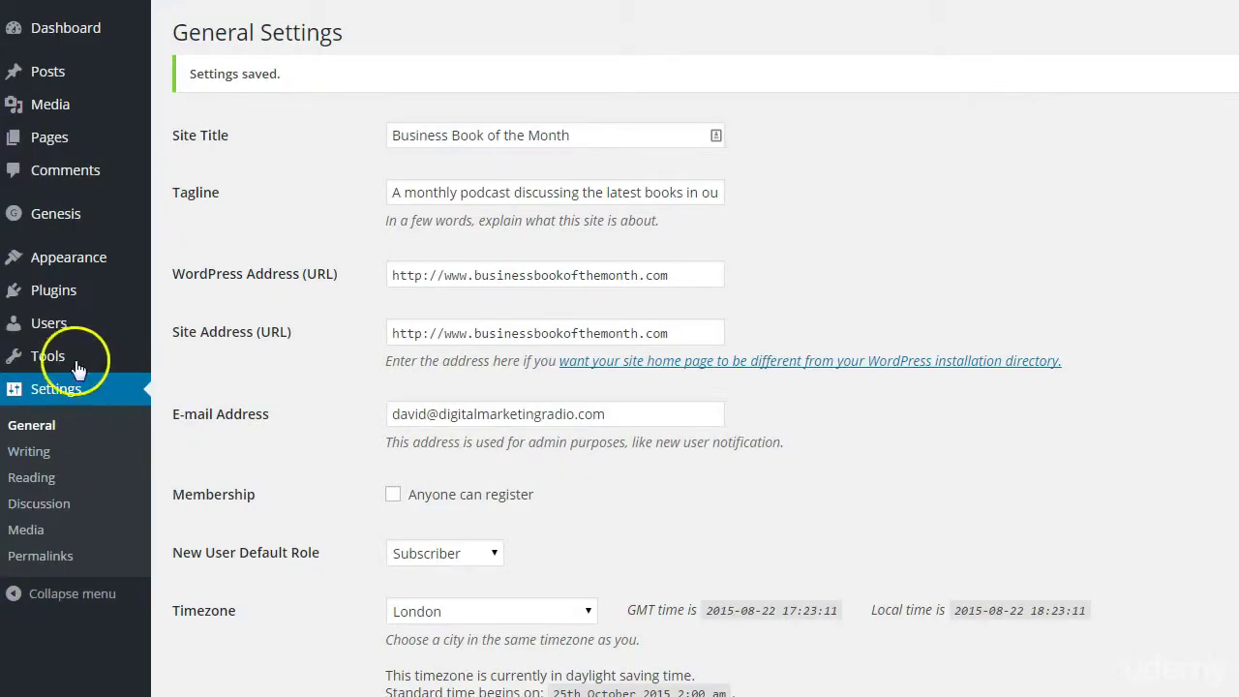
In the WordPress admin, go to the installed themes and open the form for uploading a new theme.
{"action": "mouse_move", "coordinate": [60, 269]}
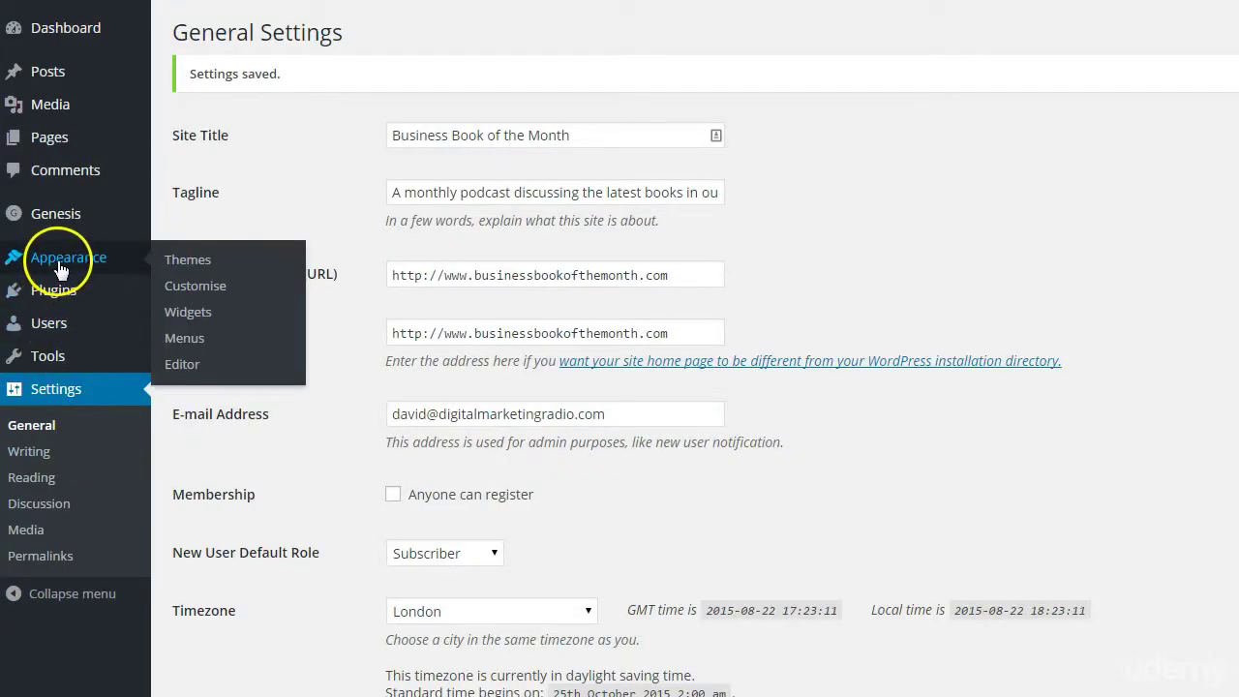
{"action": "left_click", "coordinate": [179, 260]}
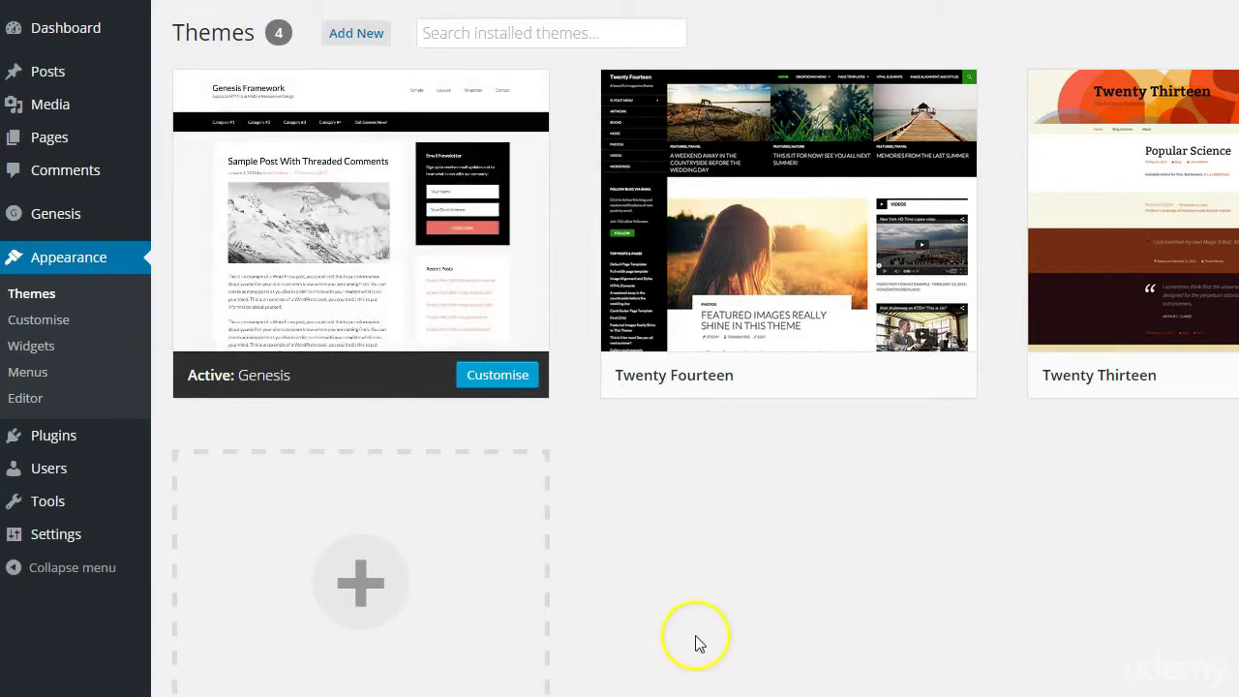
{"action": "left_click", "coordinate": [371, 34]}
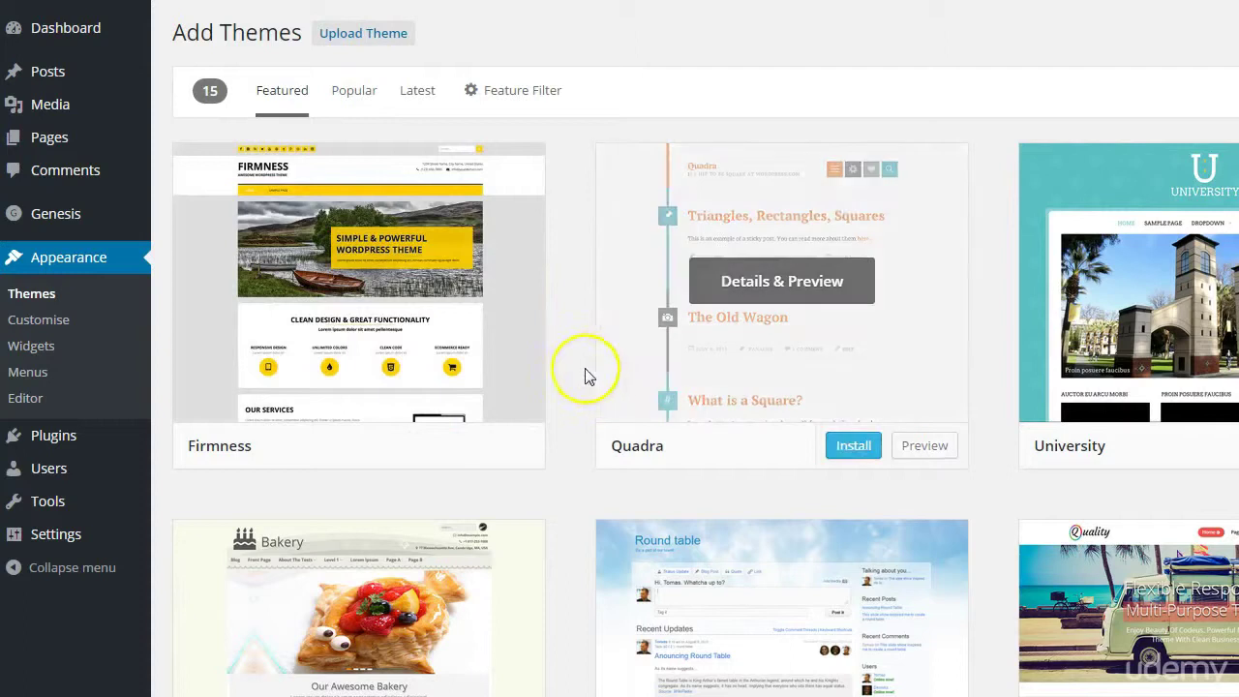
{"action": "left_click", "coordinate": [378, 32]}
Choose maronpro_v20.zip from the Desktop as the theme file and install it.
{"action": "left_click", "coordinate": [874, 206]}
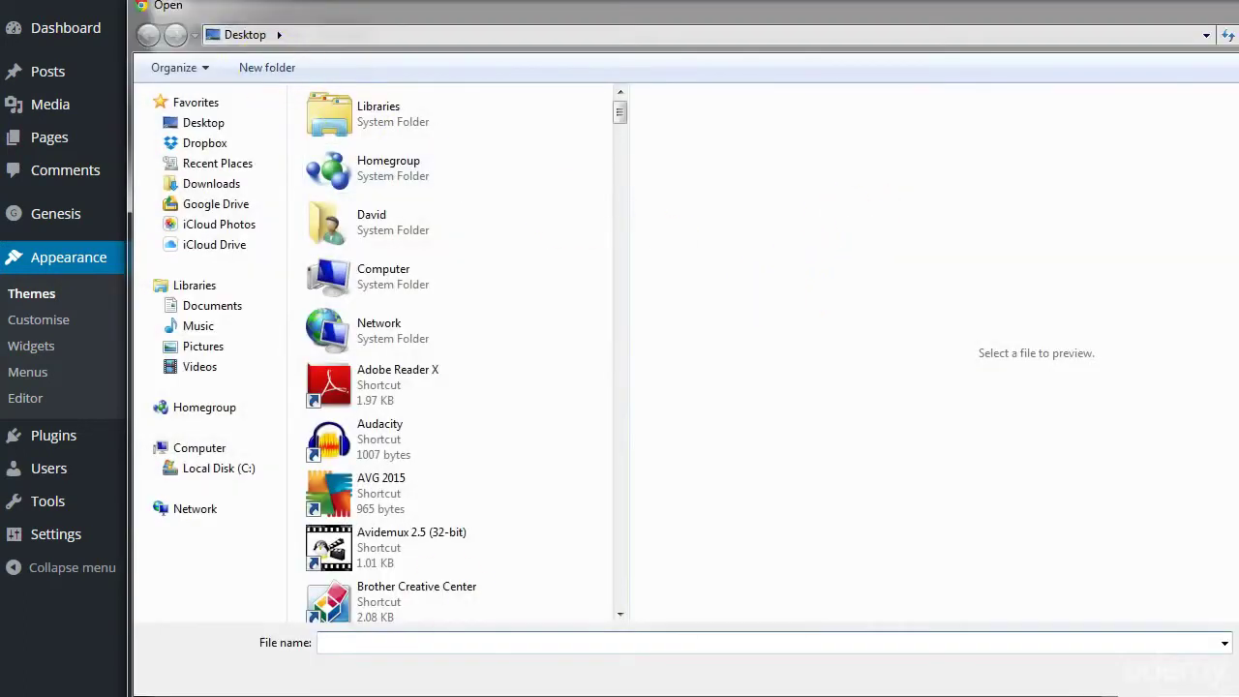
{"action": "type", "text": "mar"}
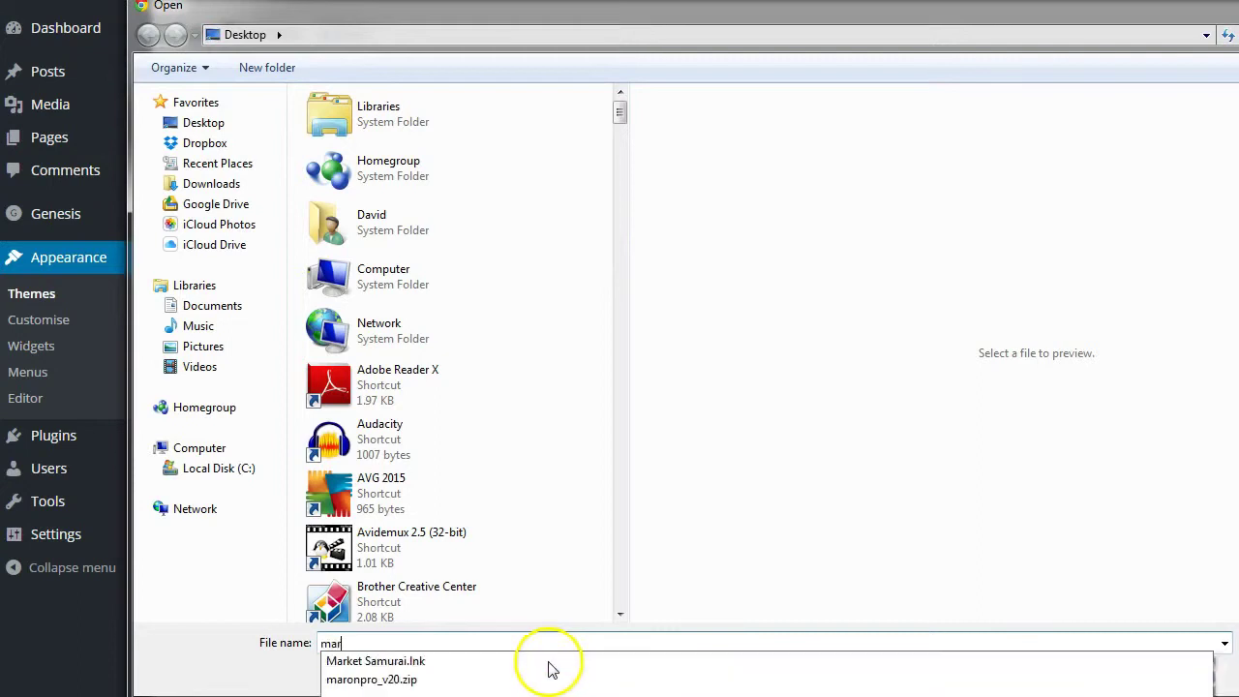
{"action": "left_click", "coordinate": [448, 679]}
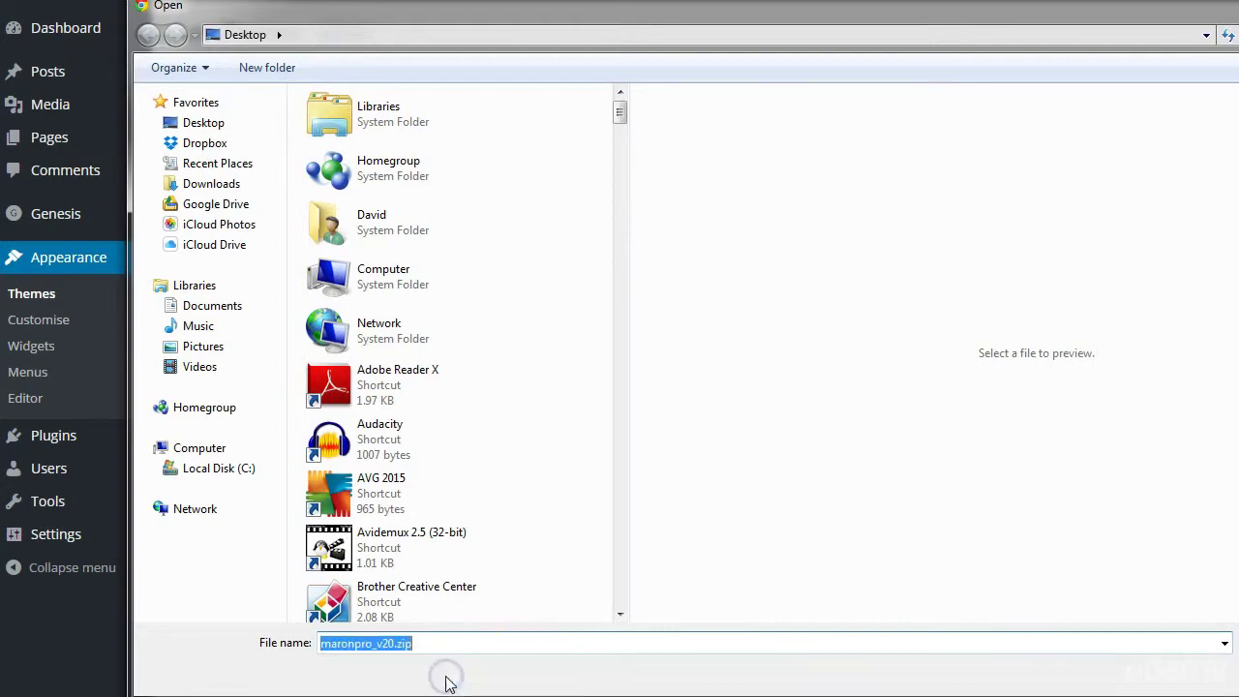
{"action": "key", "text": "Return"}
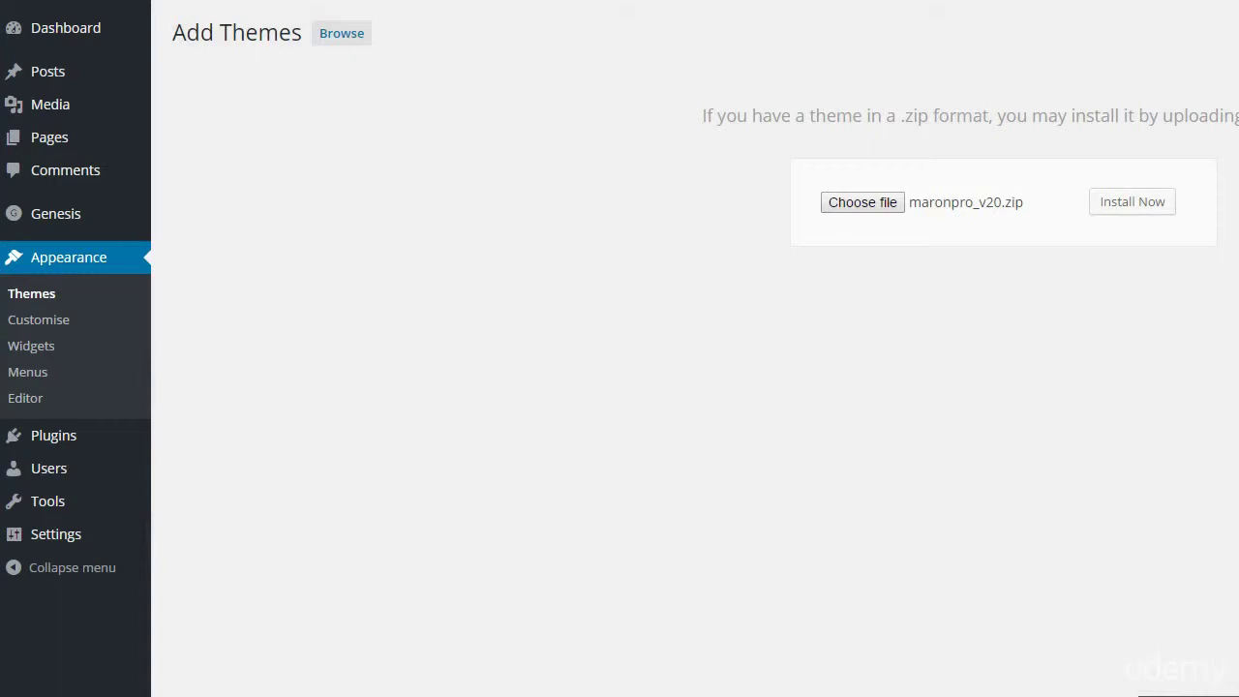
{"action": "left_click", "coordinate": [1157, 215]}
{"action": "left_click", "coordinate": [1133, 206]}
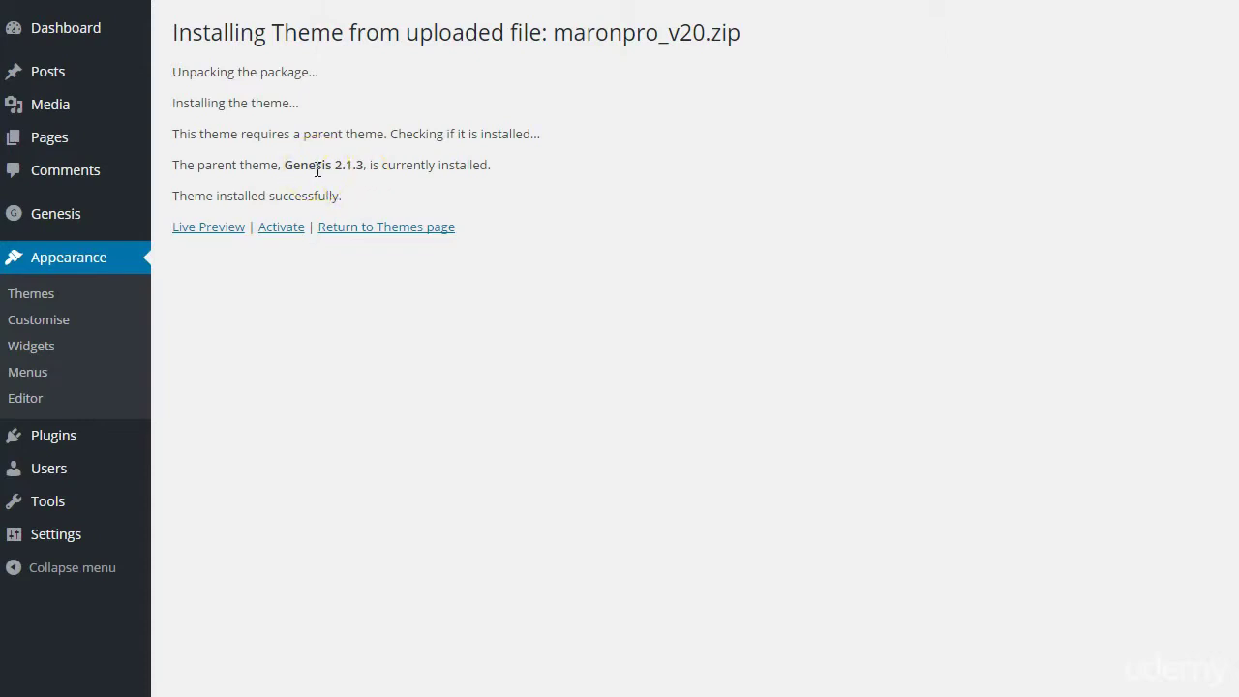
Activate the newly installed Maron Pro Theme and open the live site.
{"action": "left_click", "coordinate": [283, 229]}
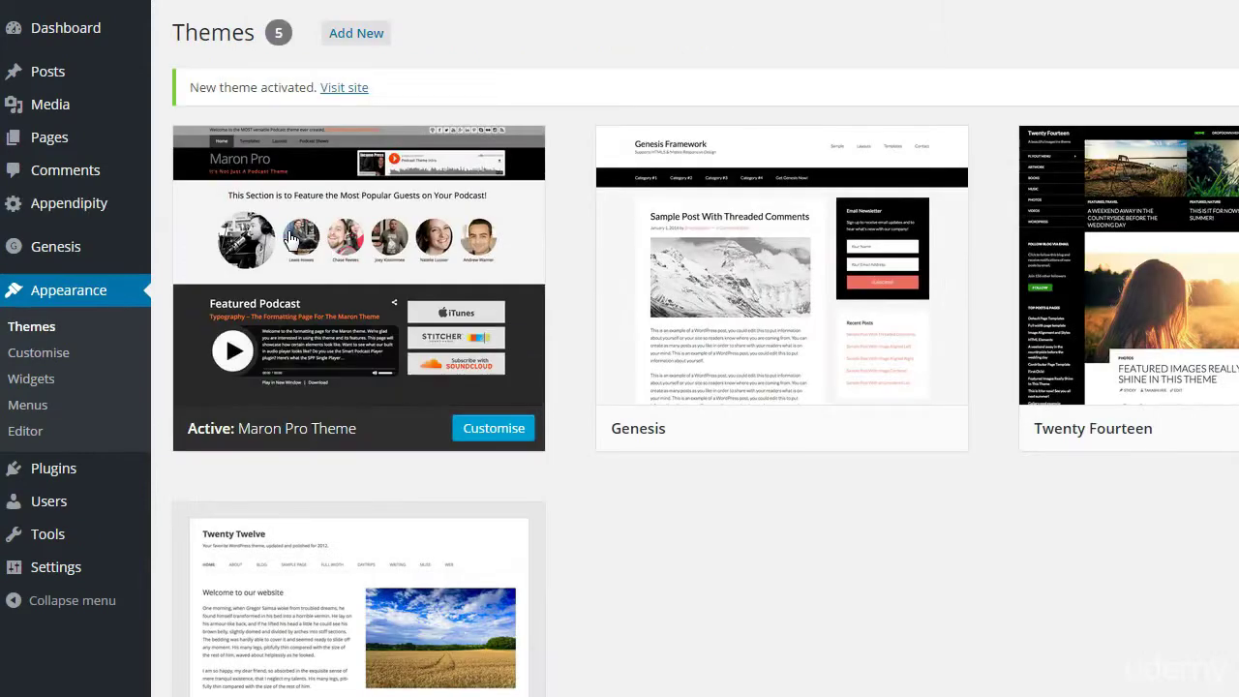
{"action": "mouse_move", "coordinate": [332, 226]}
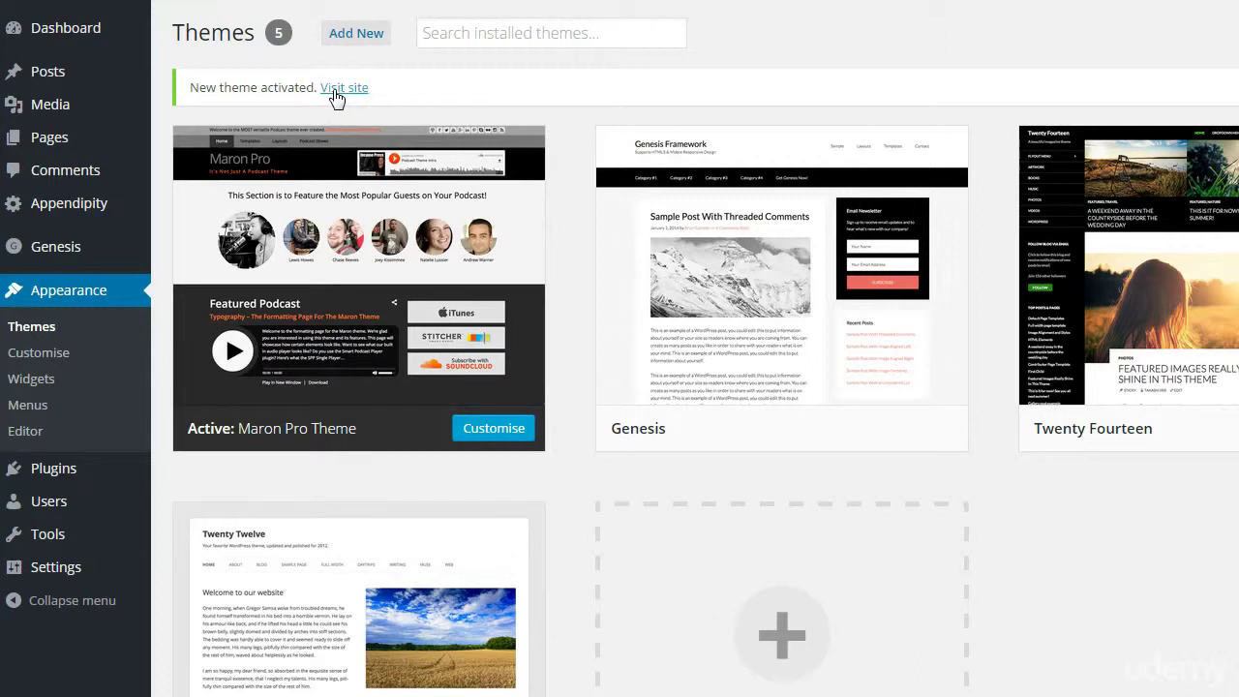
{"action": "left_click", "coordinate": [335, 89]}
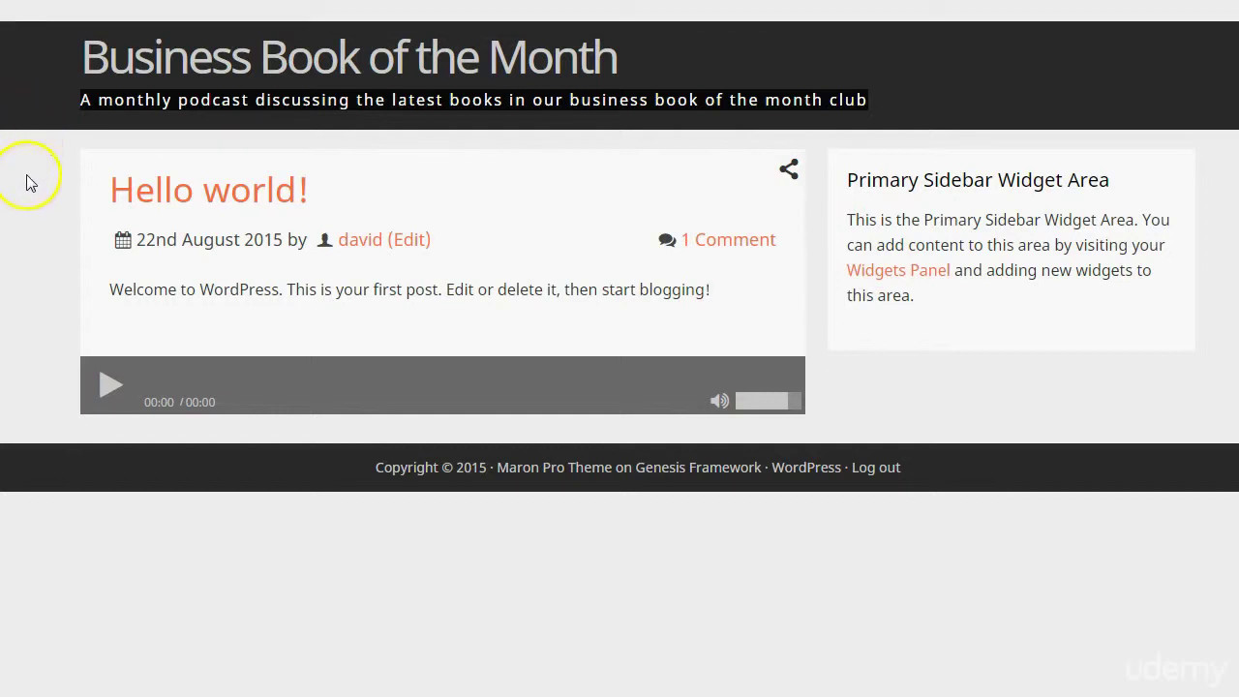
Highlight the tagline under the site title on the live site to read it.
{"action": "left_click", "coordinate": [90, 95]}
{"action": "left_click_drag", "start_coordinate": [90, 96], "coordinate": [879, 103]}
{"action": "left_click", "coordinate": [878, 103]}
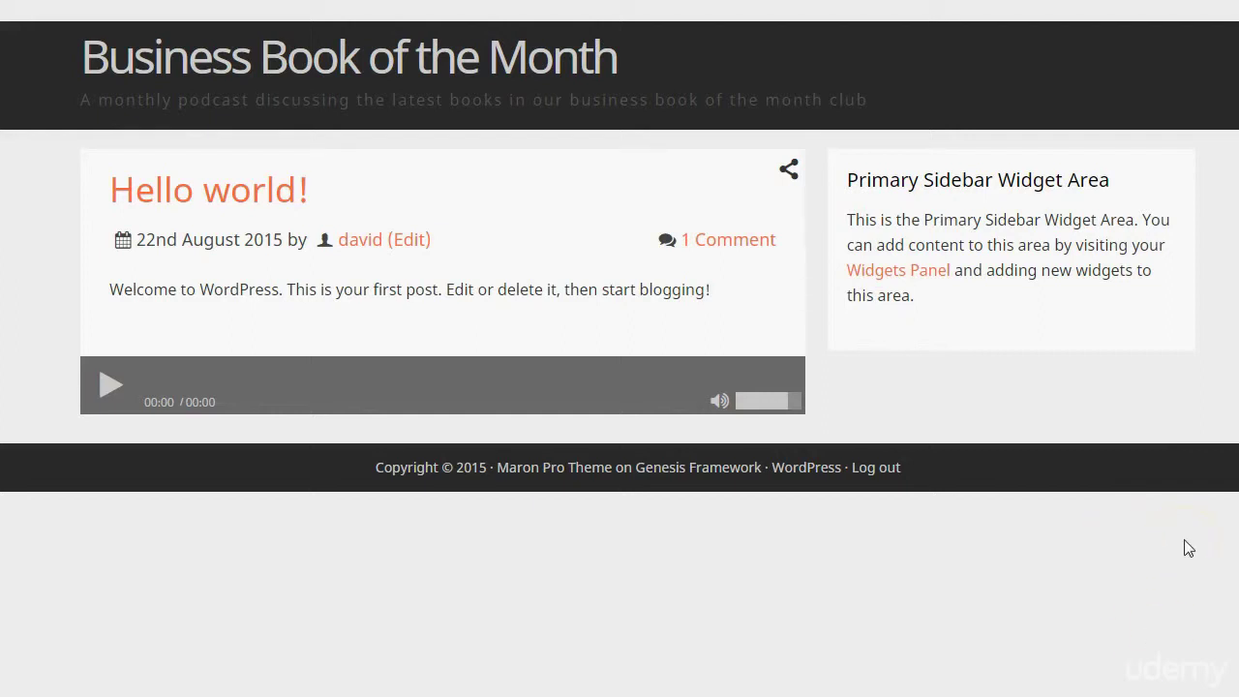
Replace the site's Tagline in General Settings with "A monthly podcast discussing our business book of the month", copied from the notes.
{"action": "left_click", "coordinate": [1205, 692]}
{"action": "left_click_drag", "start_coordinate": [737, 225], "coordinate": [730, 225]}
{"action": "left_click_drag", "start_coordinate": [696, 273], "coordinate": [180, 269]}
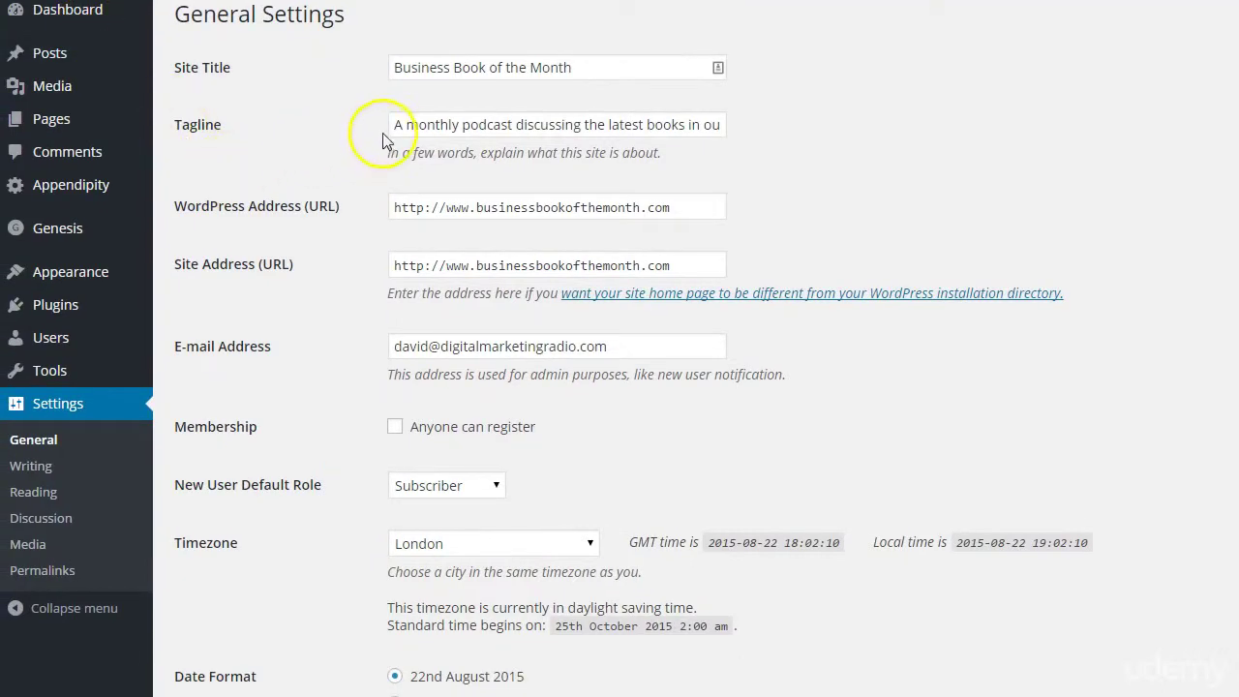
{"action": "left_click_drag", "start_coordinate": [395, 125], "coordinate": [950, 136]}
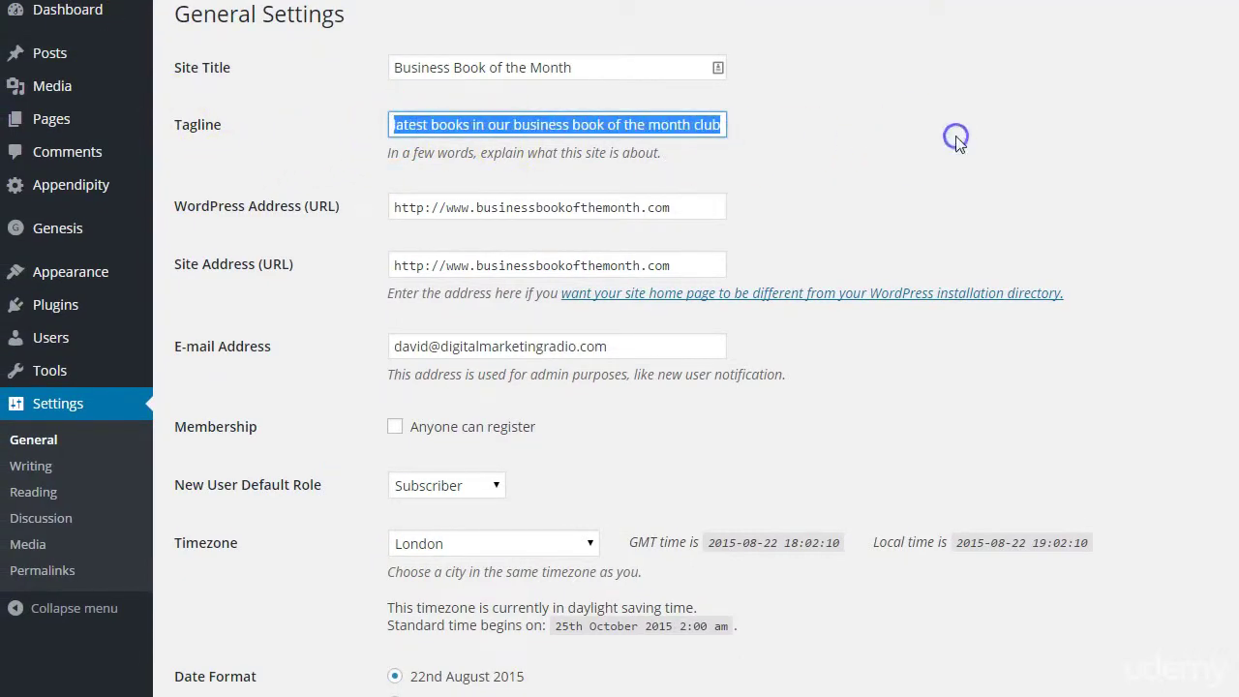
{"action": "key", "text": "ctrl+v"}
{"action": "left_click_drag", "start_coordinate": [421, 124], "coordinate": [362, 121]}
{"action": "left_click", "coordinate": [451, 124]}
{"action": "left_click_drag", "start_coordinate": [636, 124], "coordinate": [752, 122]}
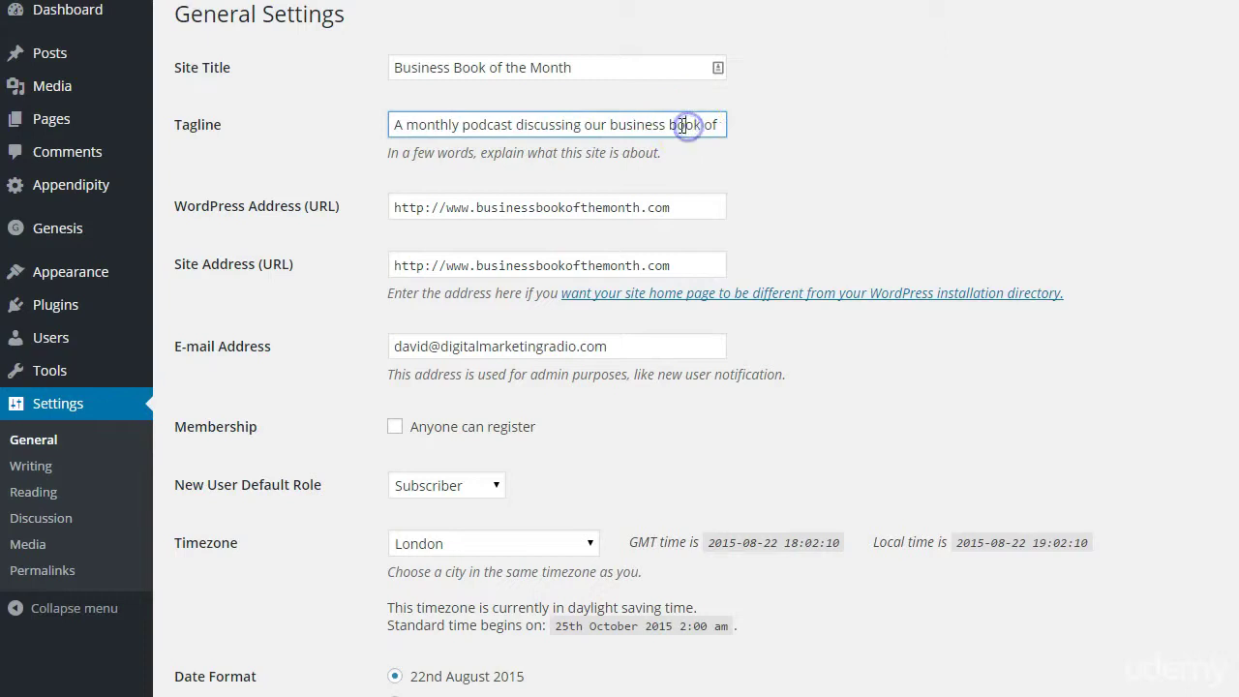
{"action": "left_click_drag", "start_coordinate": [676, 124], "coordinate": [755, 125]}
Save the changes made to the General Settings.
{"action": "scroll", "coordinate": [786, 662], "scroll_direction": "down", "scroll_amount": 4}
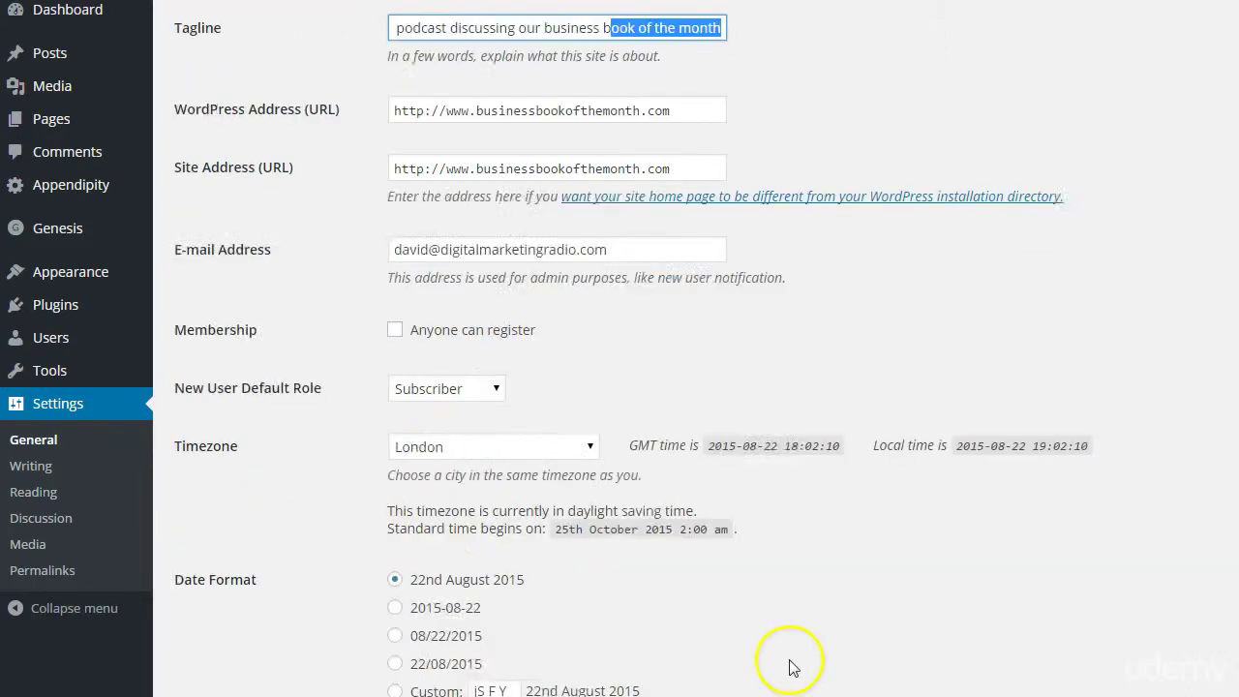
{"action": "left_click", "coordinate": [436, 689]}
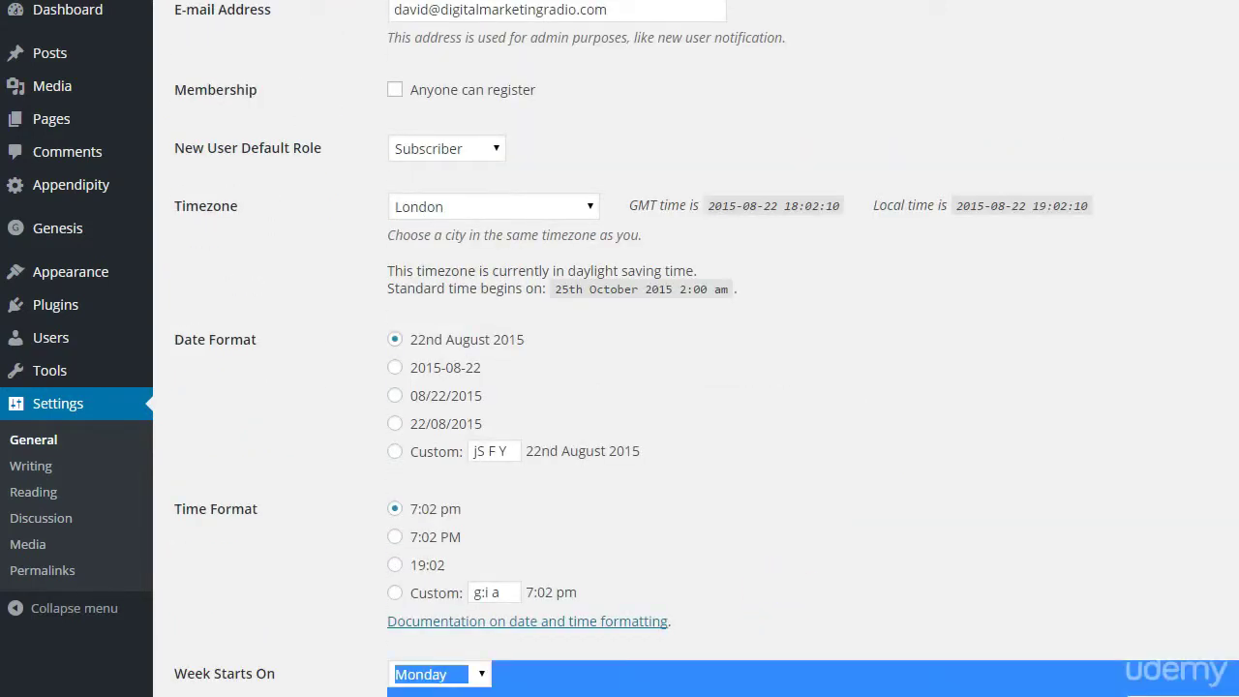
{"action": "key", "text": "Escape"}
{"action": "scroll", "coordinate": [548, 678], "scroll_direction": "down", "scroll_amount": 2}
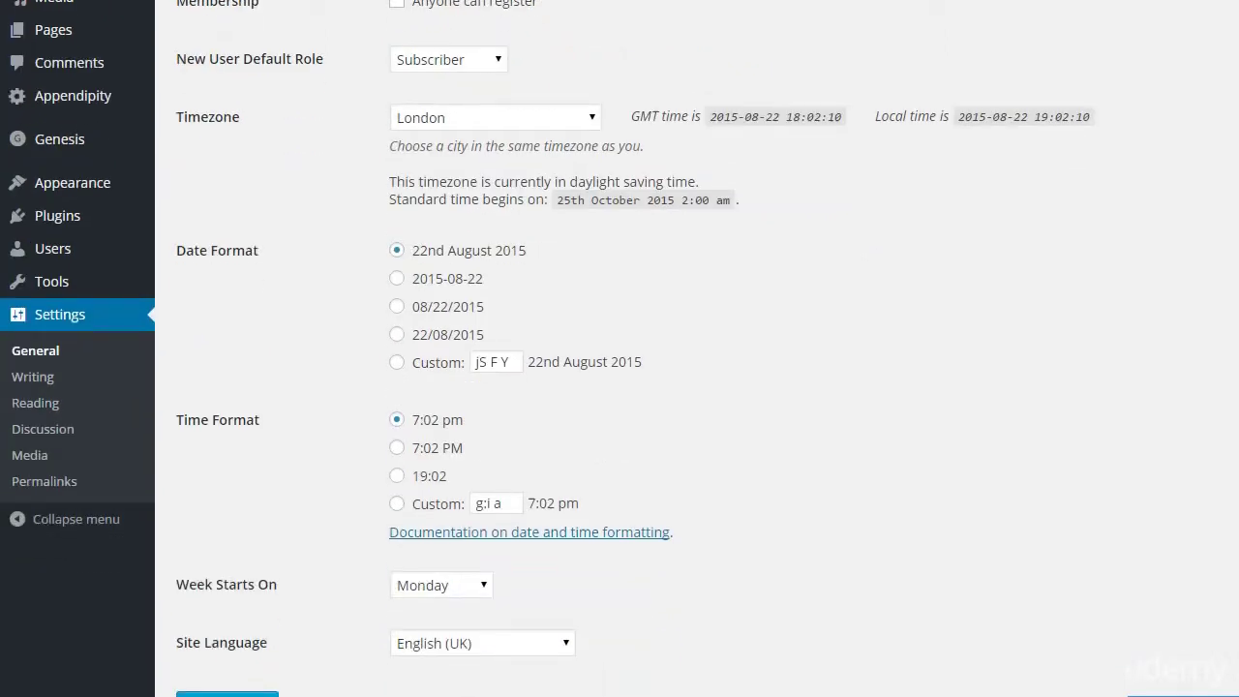
{"action": "left_click", "coordinate": [242, 674]}
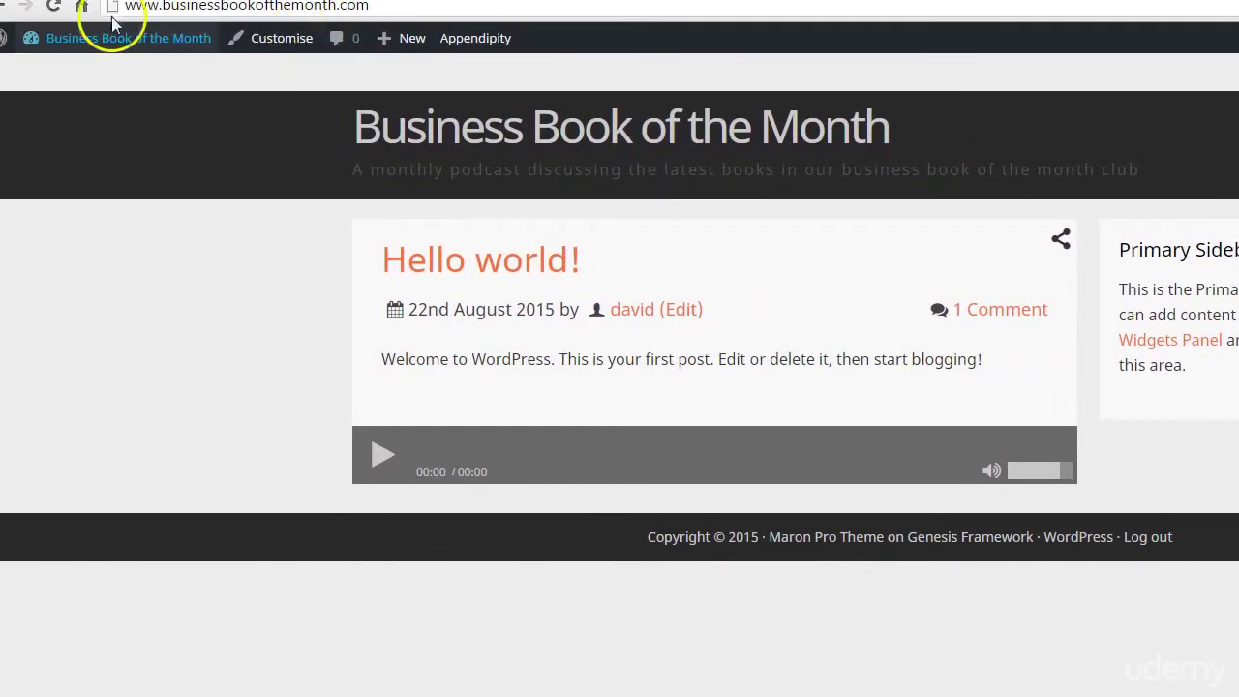
Reload the live site and highlight the tagline under the site title to check the revised wording.
{"action": "left_click", "coordinate": [53, 6]}
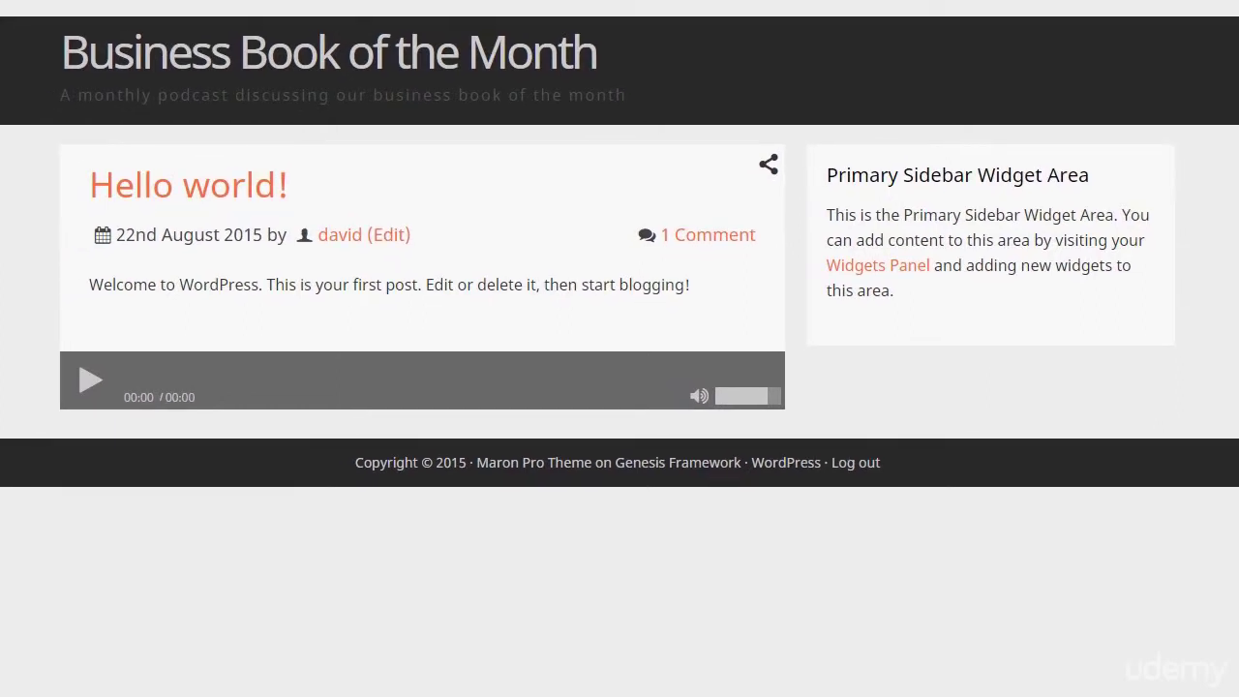
{"action": "left_click_drag", "start_coordinate": [56, 97], "coordinate": [652, 102]}
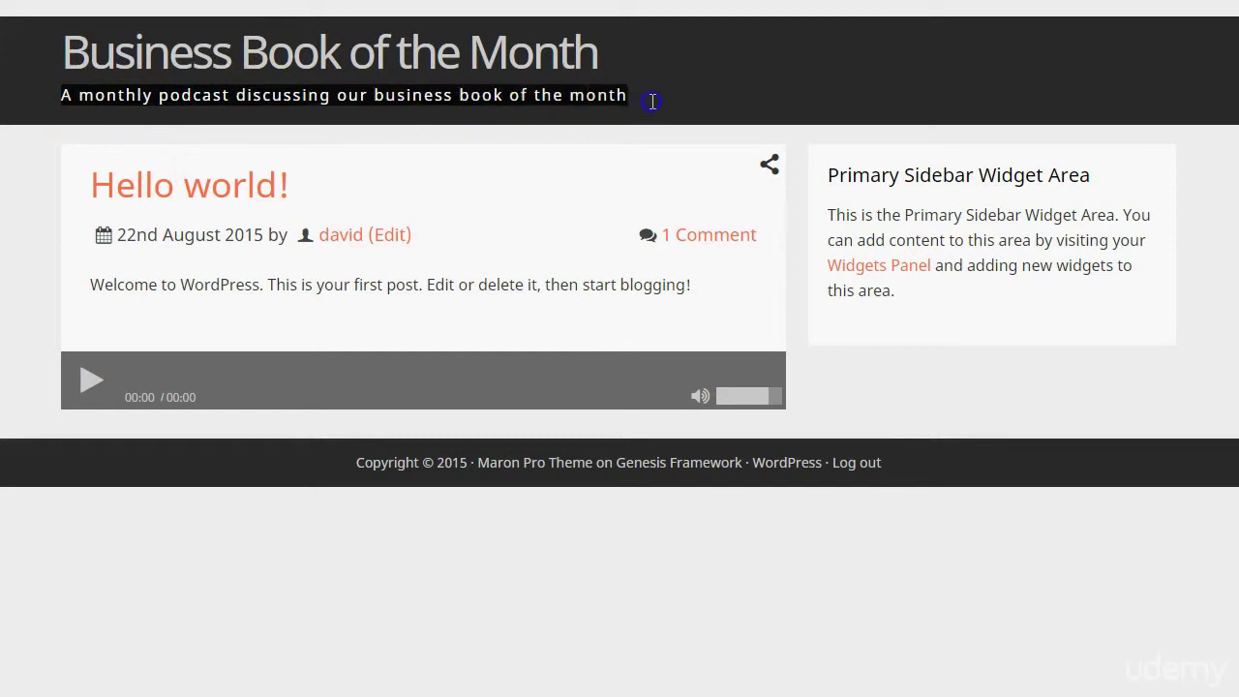
{"action": "left_click", "coordinate": [534, 97]}
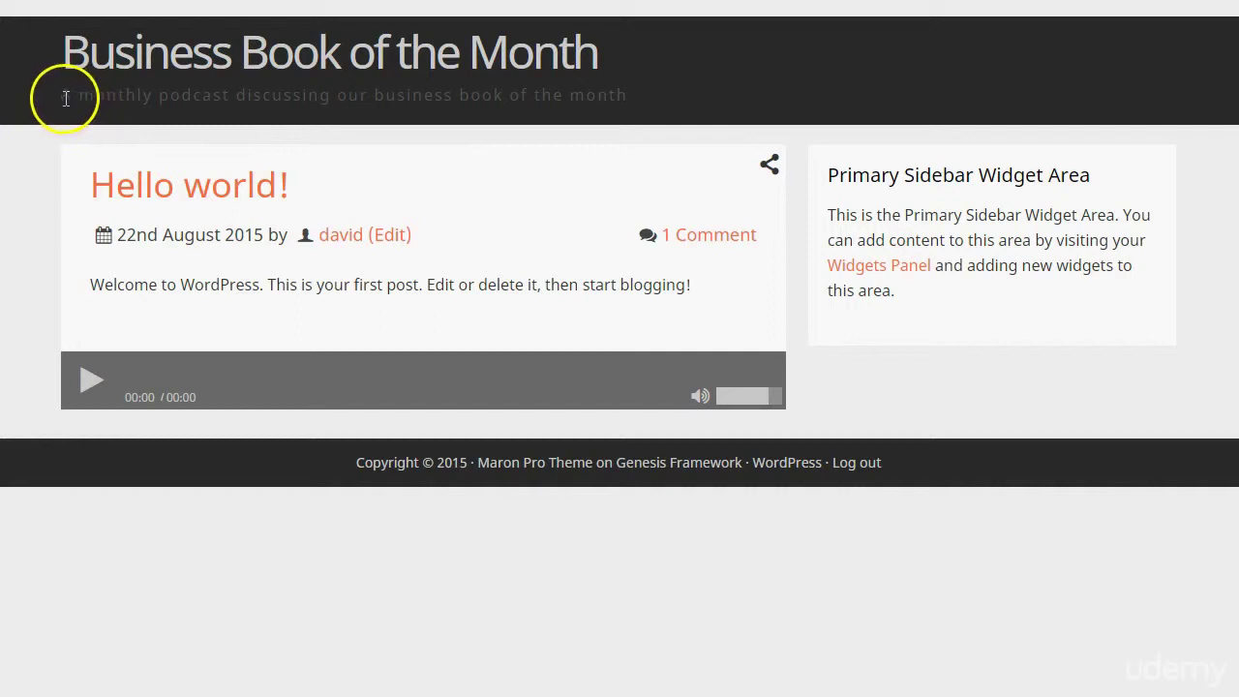
{"action": "left_click_drag", "start_coordinate": [61, 94], "coordinate": [571, 97]}
{"action": "left_click", "coordinate": [571, 97]}
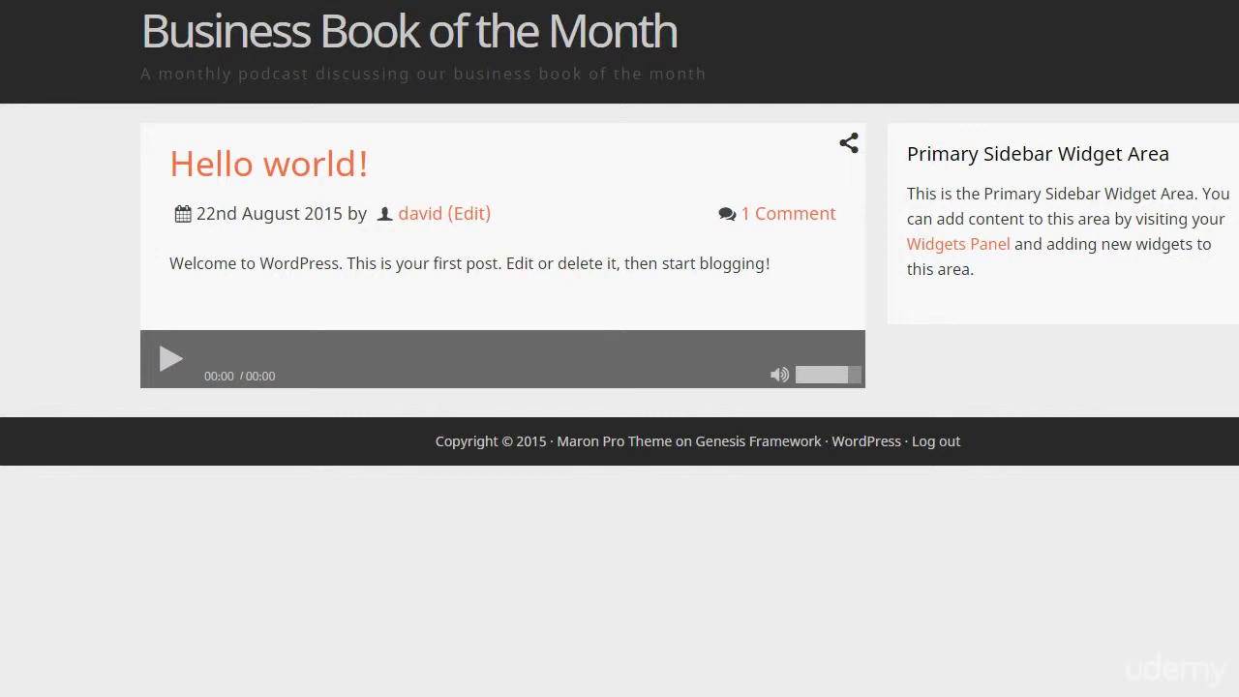
Switch to the podcast MP3 link in Notepad, move the window aside, and open the "Hello world!" post for editing.
{"action": "key", "text": "alt+Tab"}
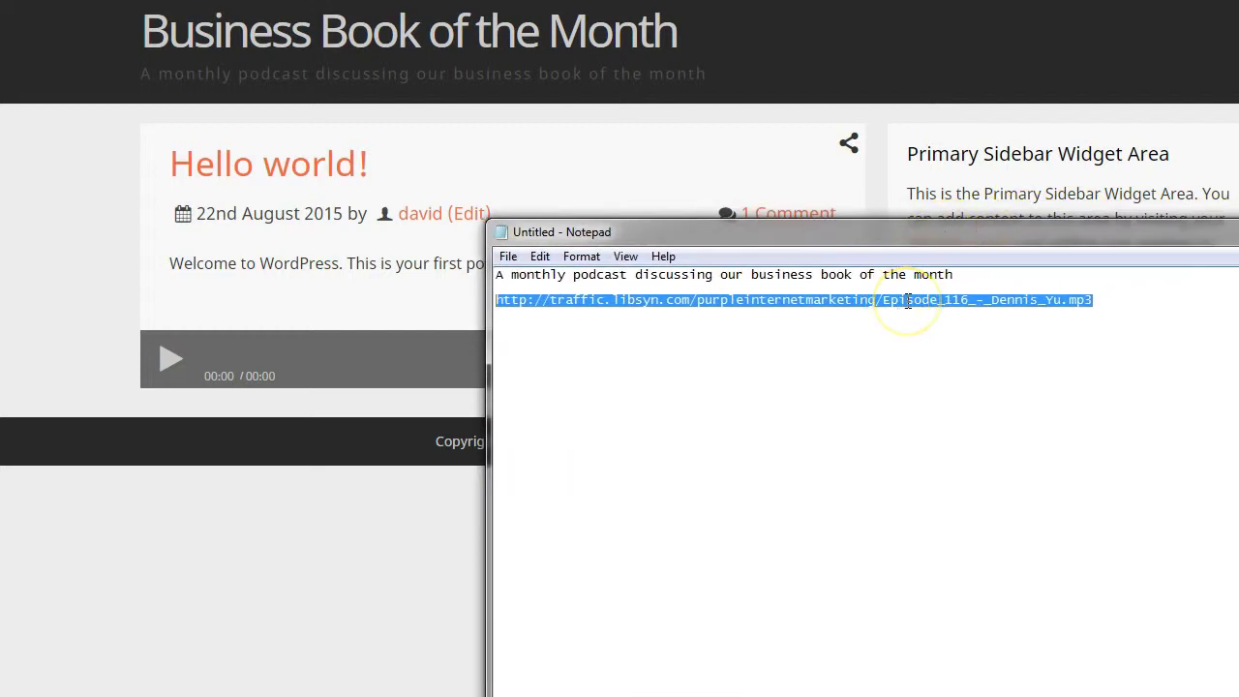
{"action": "left_click_drag", "start_coordinate": [884, 232], "coordinate": [1238, 464]}
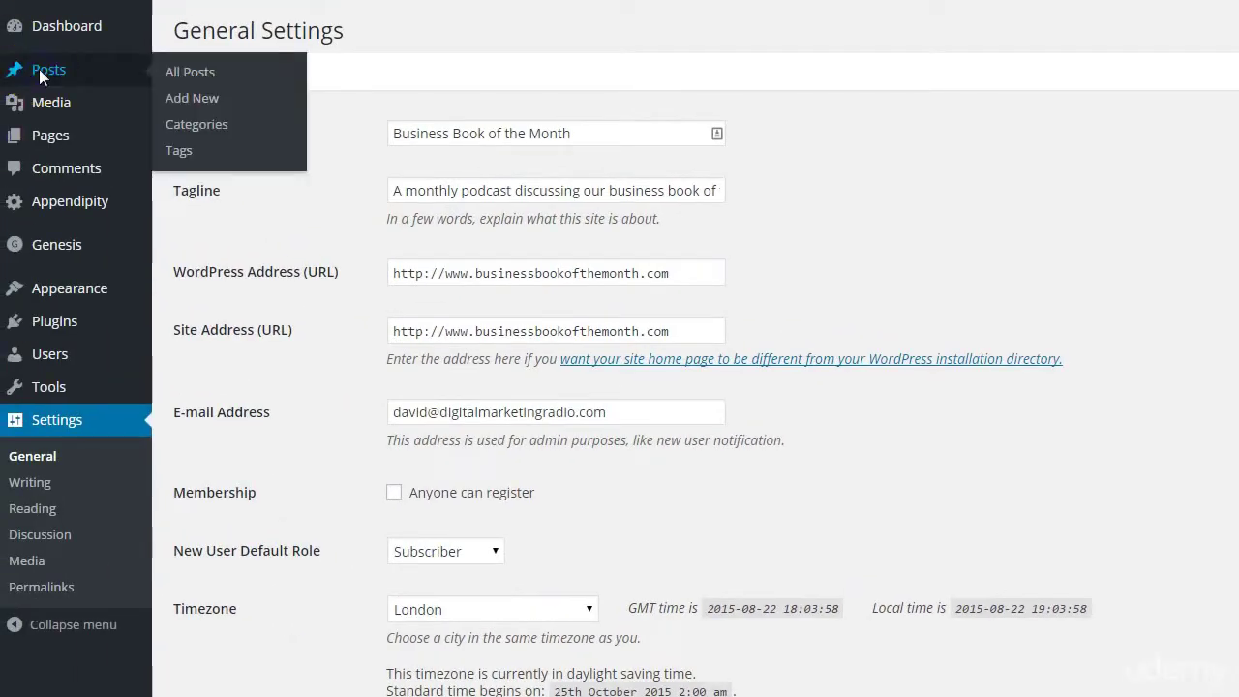
{"action": "left_click", "coordinate": [39, 68]}
{"action": "left_click", "coordinate": [241, 174]}
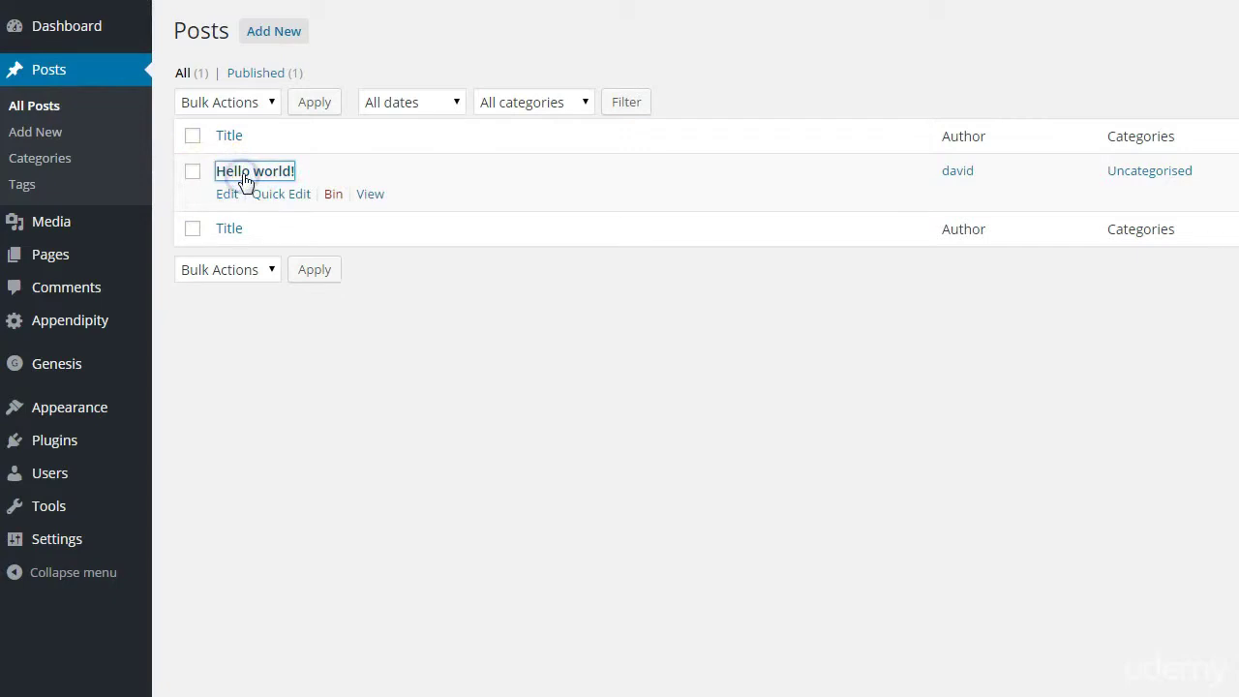
Go to the Appendipity Podcast Settings of the post and place the cursor in the Podcast mp3 field.
{"action": "scroll", "coordinate": [752, 398], "scroll_direction": "down", "scroll_amount": 1}
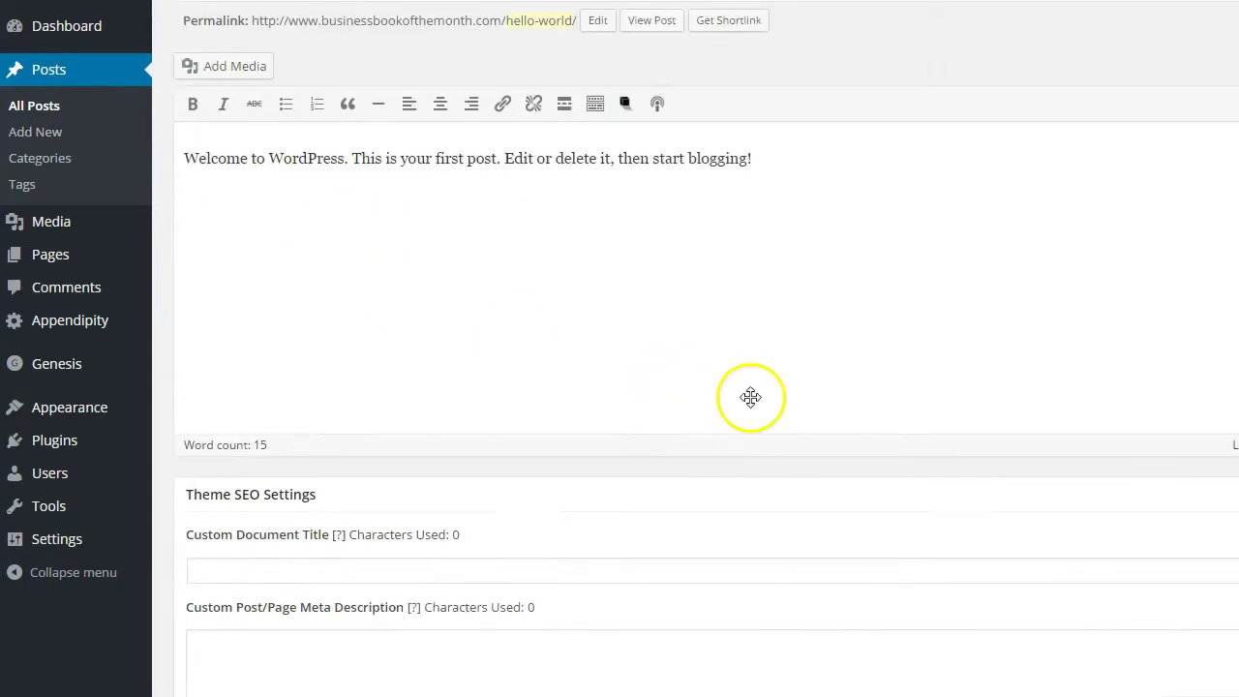
{"action": "scroll", "coordinate": [750, 398], "scroll_direction": "down", "scroll_amount": 15}
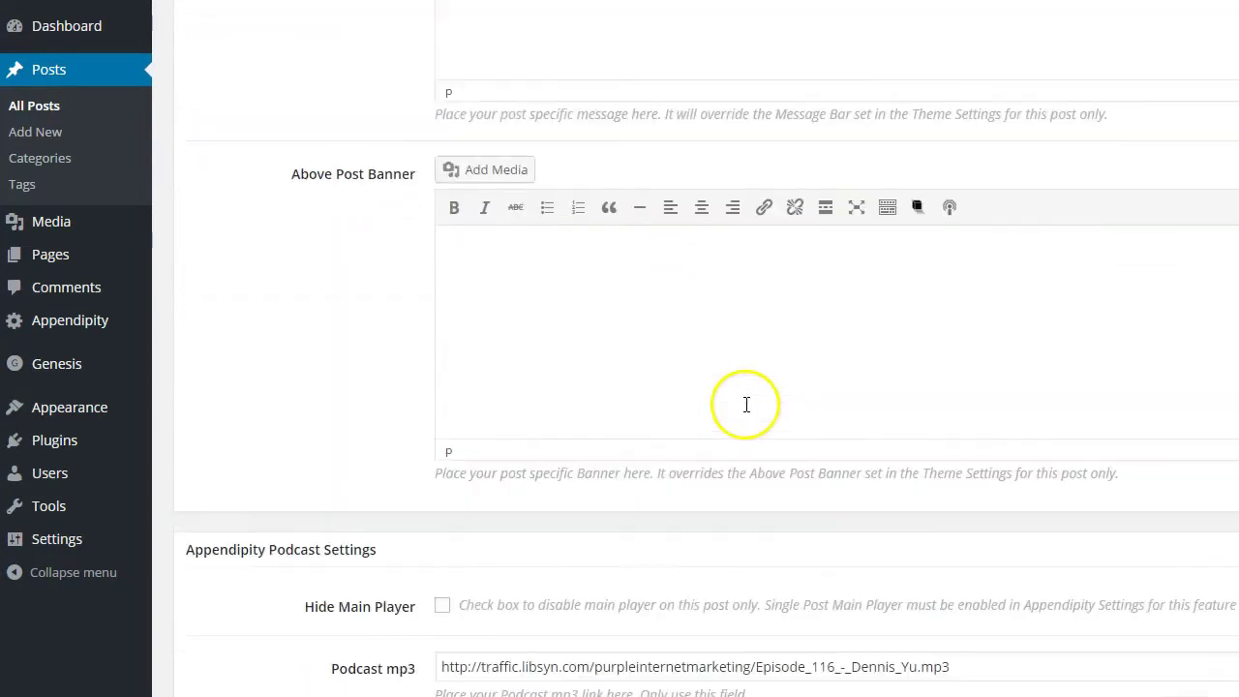
{"action": "scroll", "coordinate": [747, 405], "scroll_direction": "down", "scroll_amount": 4}
{"action": "left_click", "coordinate": [647, 280]}
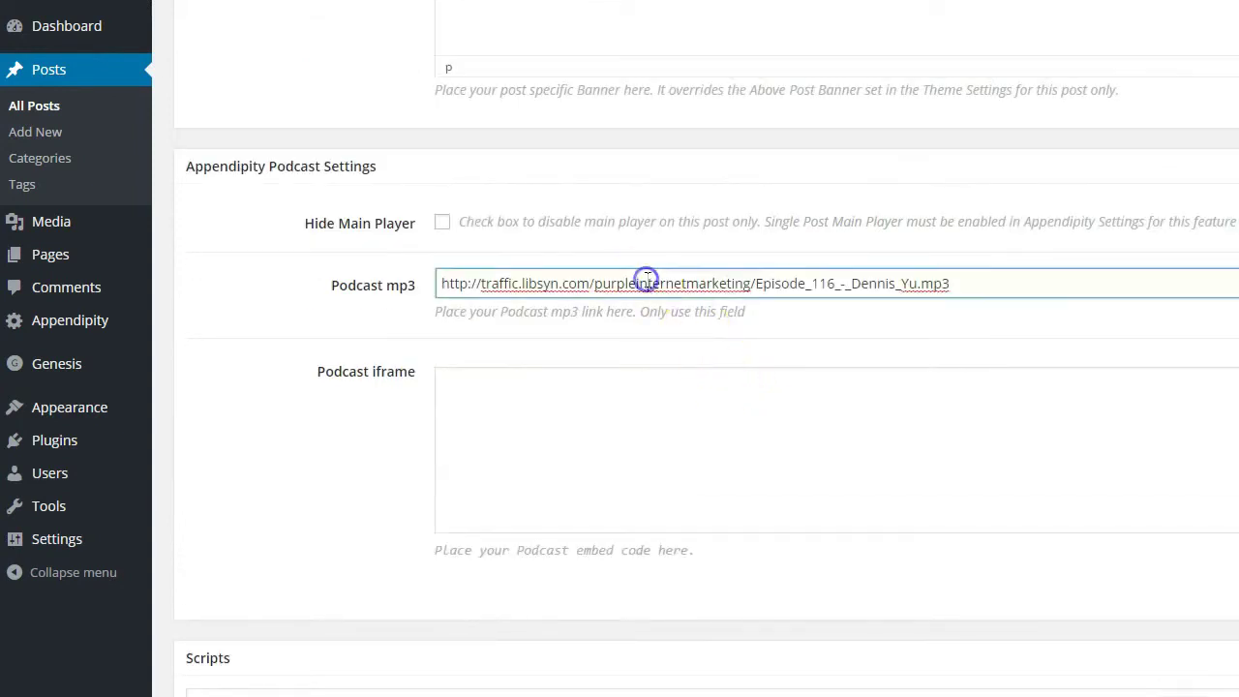
Enter the episode 116 MP3 link from traffic.libsyn.com as the post's Podcast mp3 and update the post.
{"action": "left_click_drag", "start_coordinate": [958, 285], "coordinate": [426, 273]}
{"action": "type", "text": "http://traffic.libsyn.com/purpleinternetmarketing/Episode_116_-_Dennis_Yu.mp3"}
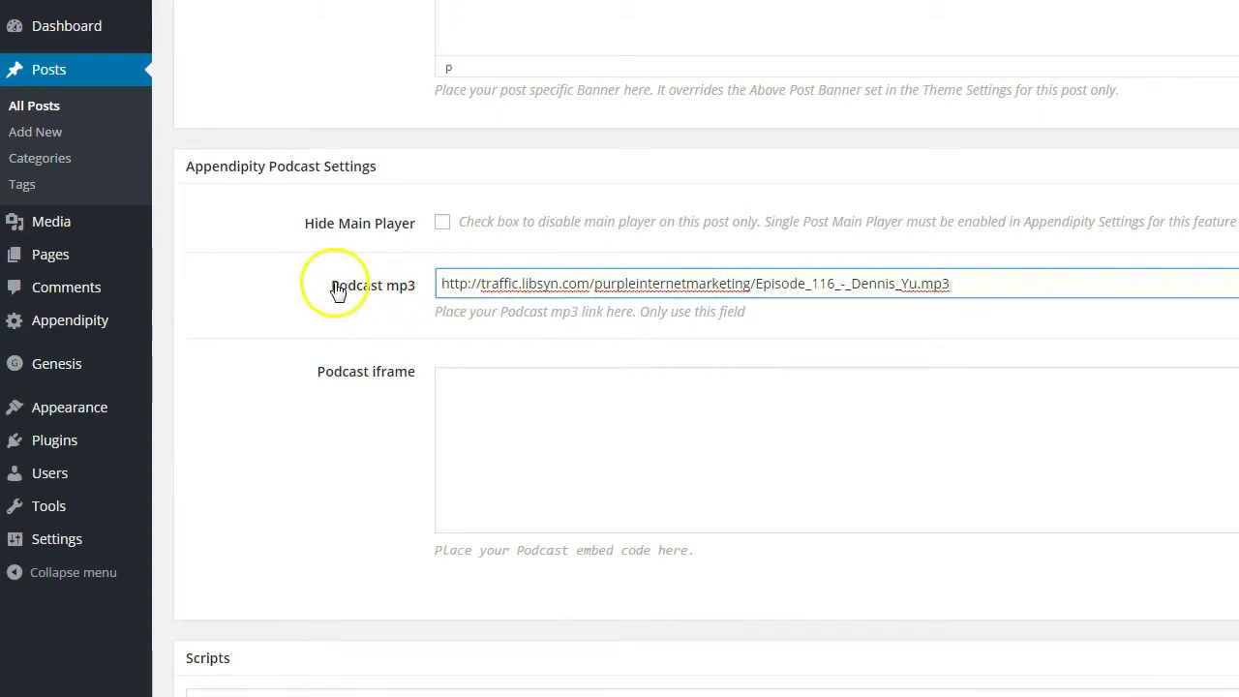
{"action": "left_click", "coordinate": [982, 284]}
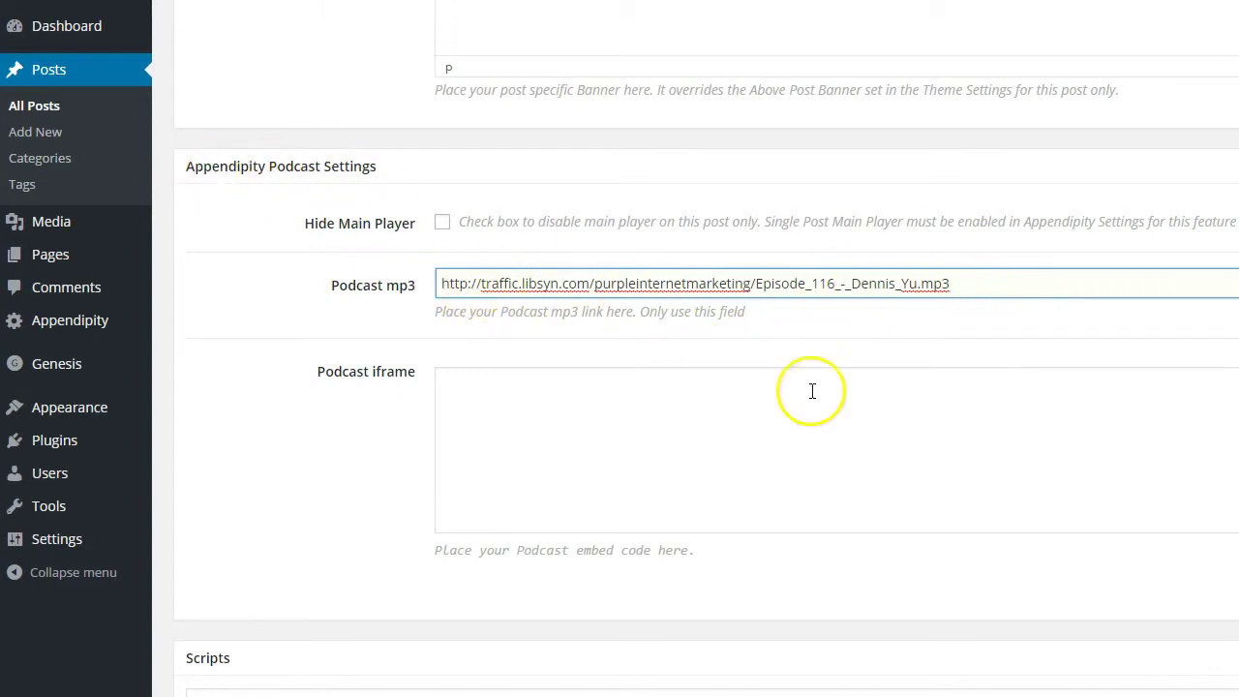
{"action": "scroll", "coordinate": [909, 428], "scroll_direction": "up", "scroll_amount": 8}
{"action": "scroll", "coordinate": [929, 431], "scroll_direction": "up", "scroll_amount": 10}
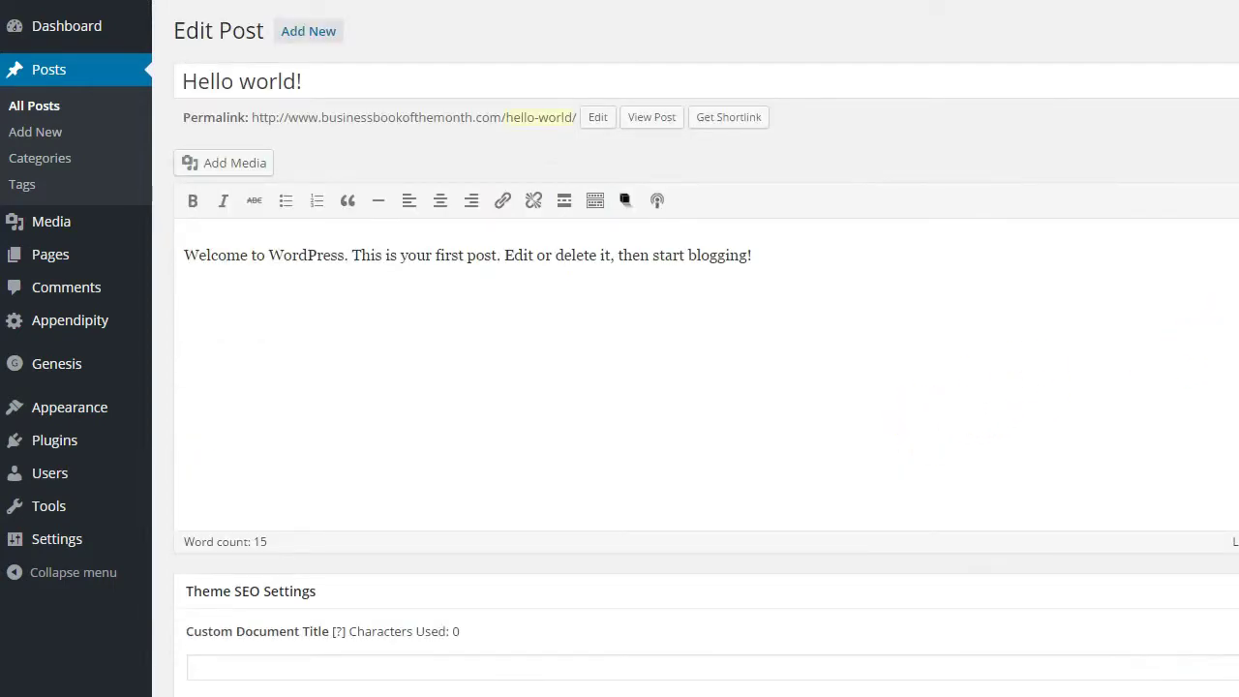
{"action": "left_click", "coordinate": [1238, 284]}
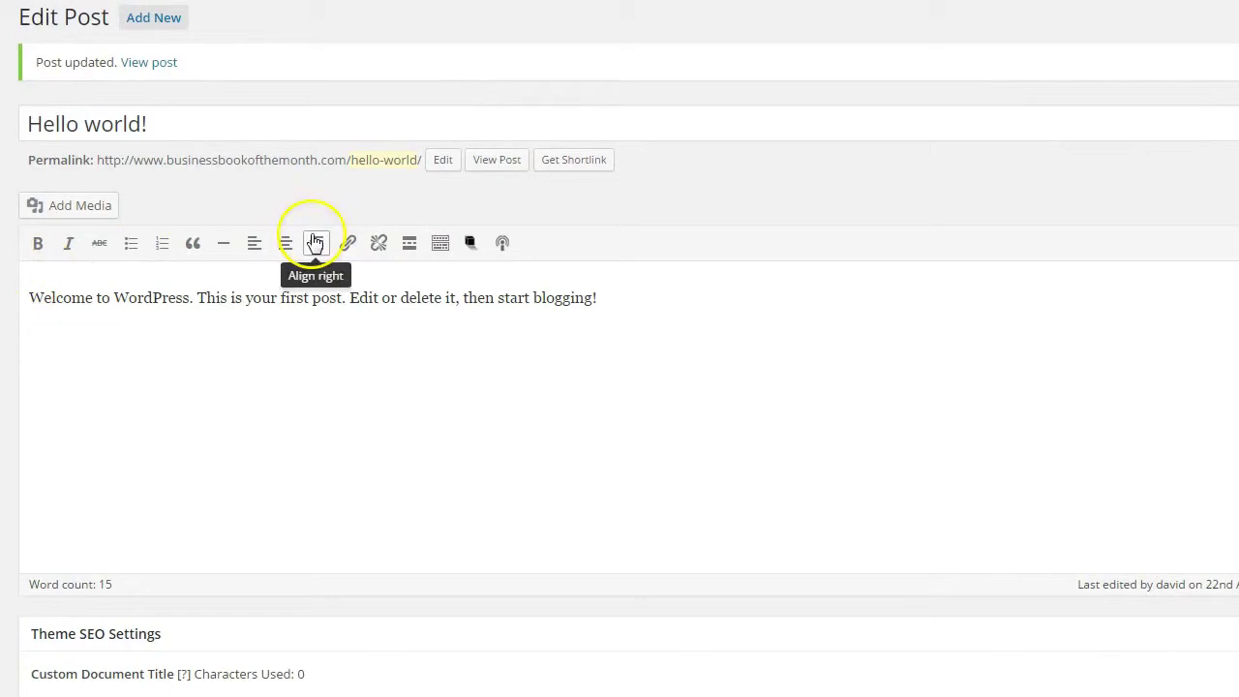
View the updated post on the live site, play its podcast episode while testing the player at different window widths, and pause it.
{"action": "left_click", "coordinate": [482, 166]}
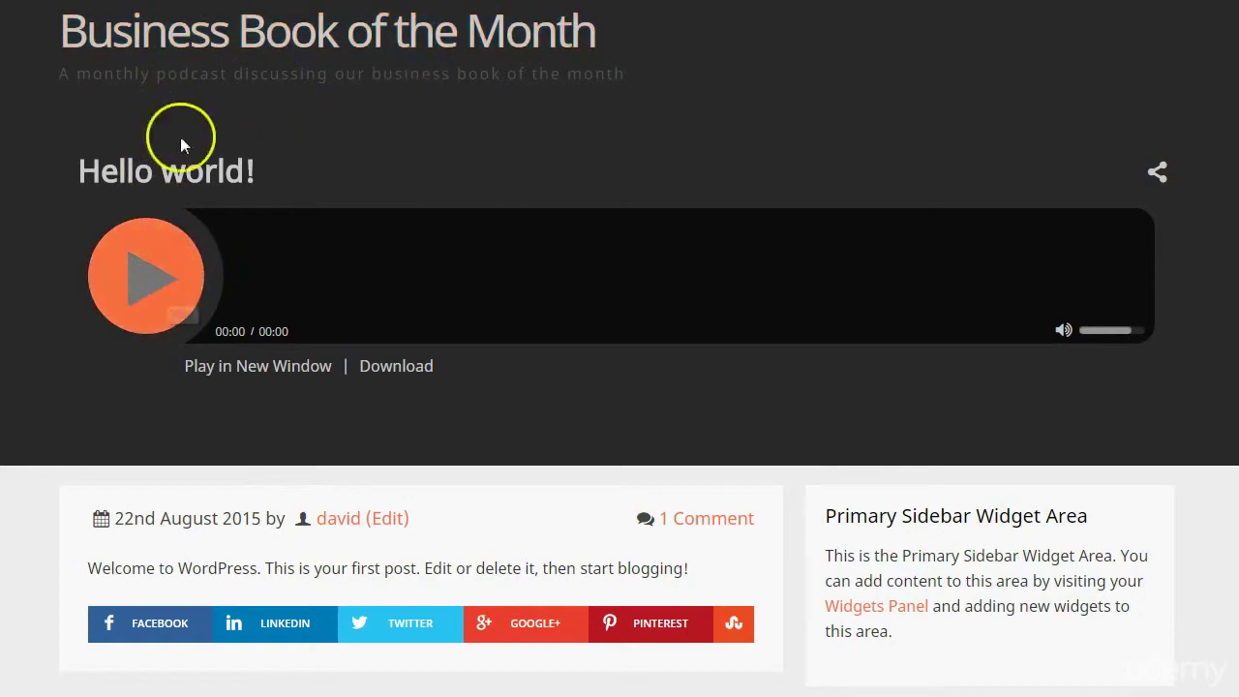
{"action": "left_click", "coordinate": [143, 290]}
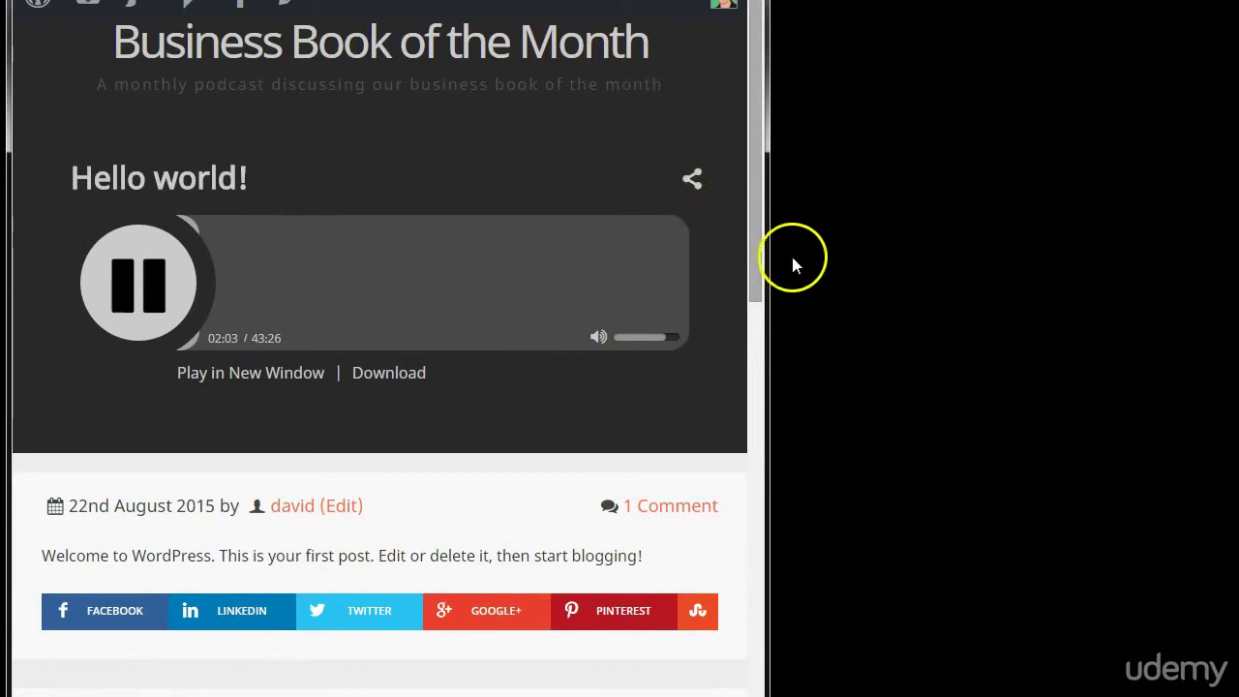
{"action": "left_click_drag", "start_coordinate": [769, 263], "coordinate": [1215, 295]}
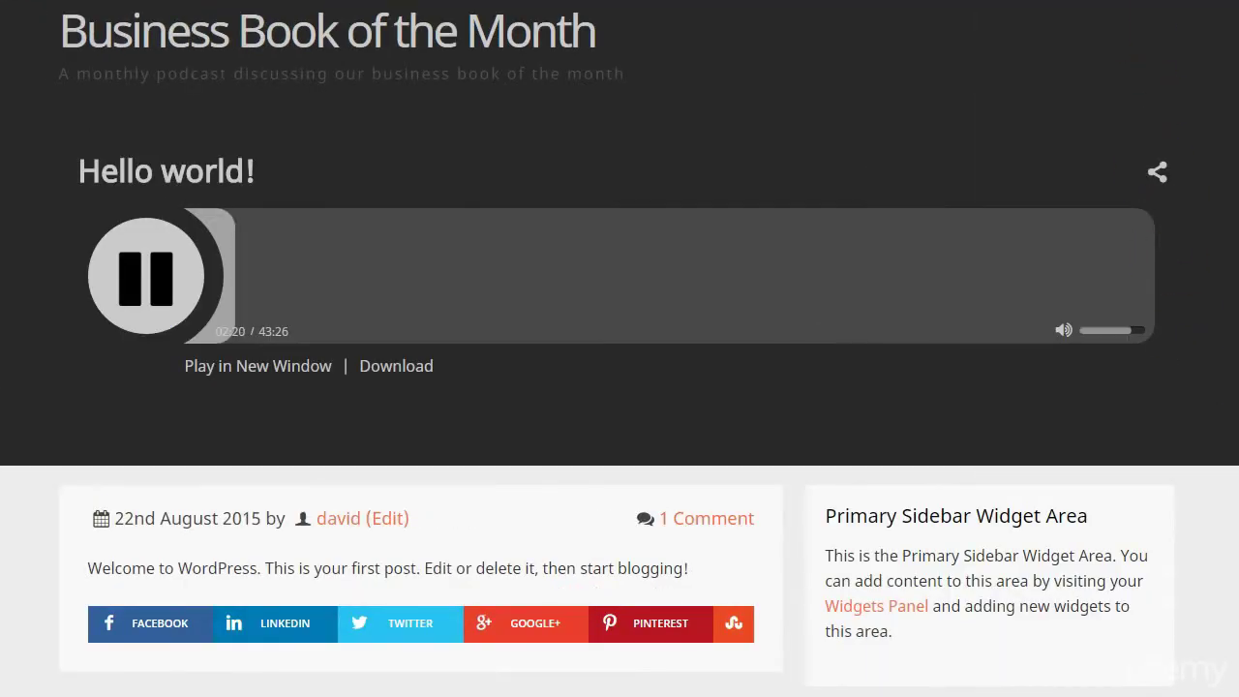
{"action": "left_click", "coordinate": [141, 290]}
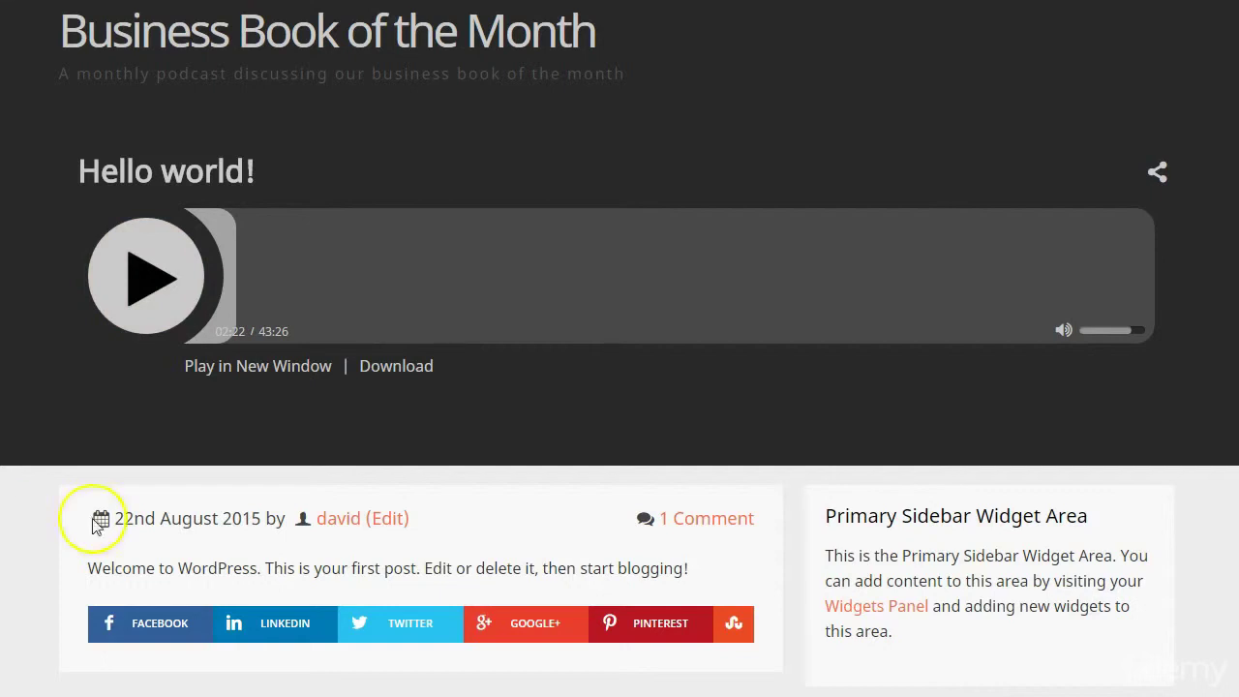
Check the player's social share options at full and narrow window widths, and examine the share buttons and comments area below the post.
{"action": "left_click", "coordinate": [1159, 172]}
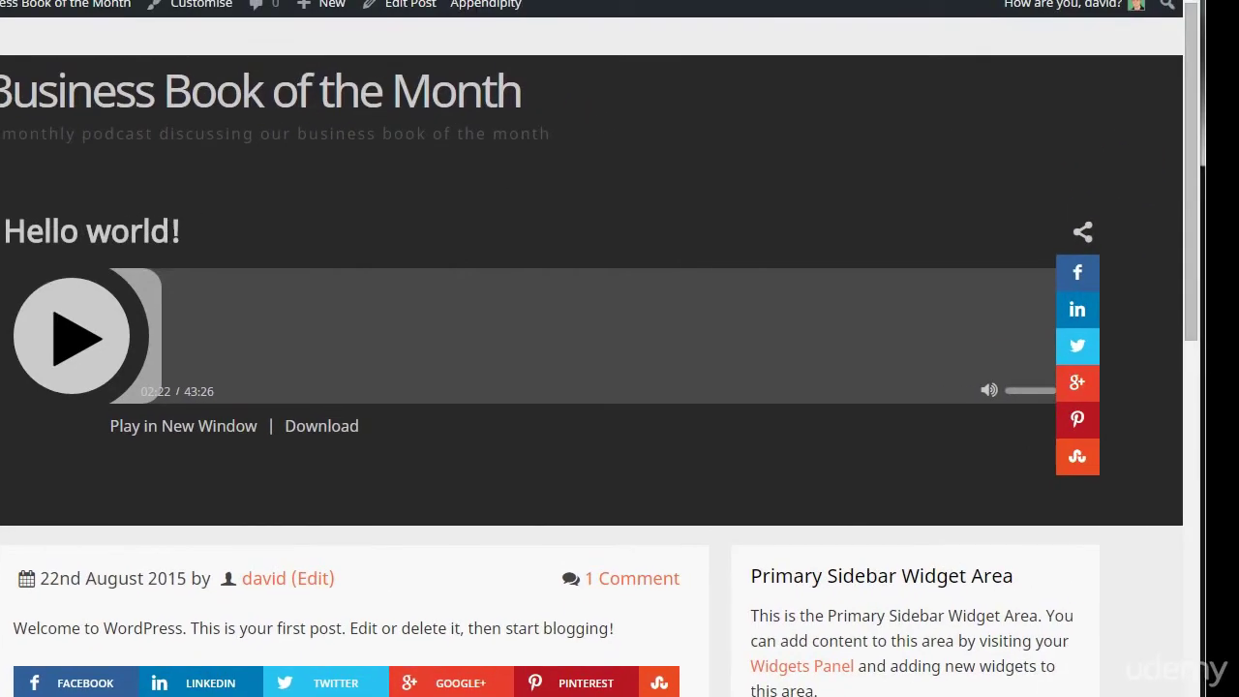
{"action": "left_click_drag", "start_coordinate": [1201, 306], "coordinate": [498, 361]}
{"action": "left_click", "coordinate": [442, 166]}
{"action": "left_click", "coordinate": [442, 166]}
{"action": "left_click", "coordinate": [442, 167]}
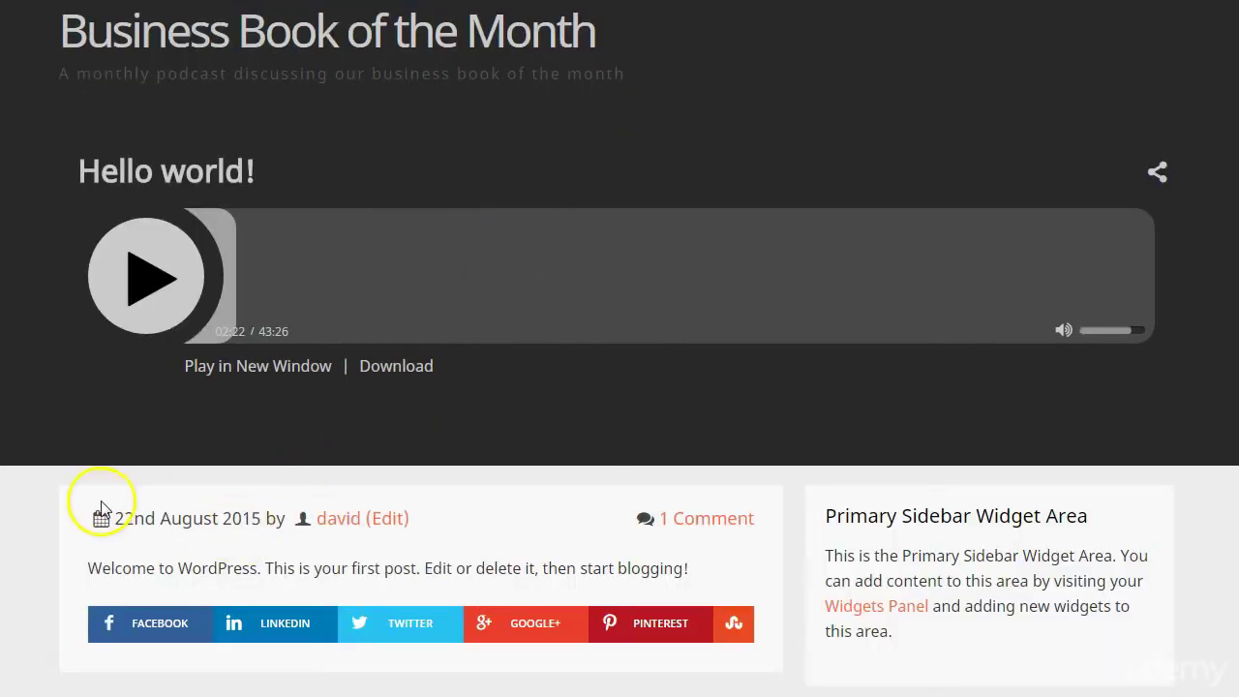
{"action": "scroll", "coordinate": [101, 513], "scroll_direction": "down", "scroll_amount": 1}
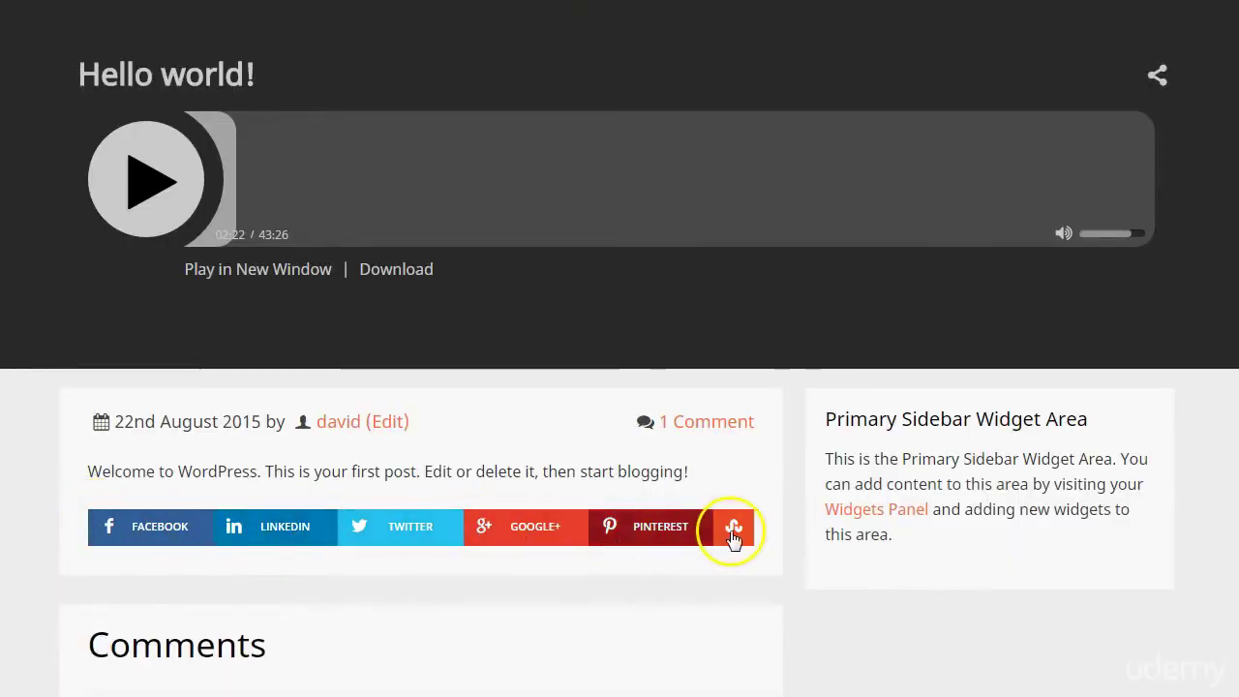
{"action": "scroll", "coordinate": [733, 535], "scroll_direction": "down", "scroll_amount": 3}
{"action": "scroll", "coordinate": [736, 533], "scroll_direction": "up", "scroll_amount": 4}
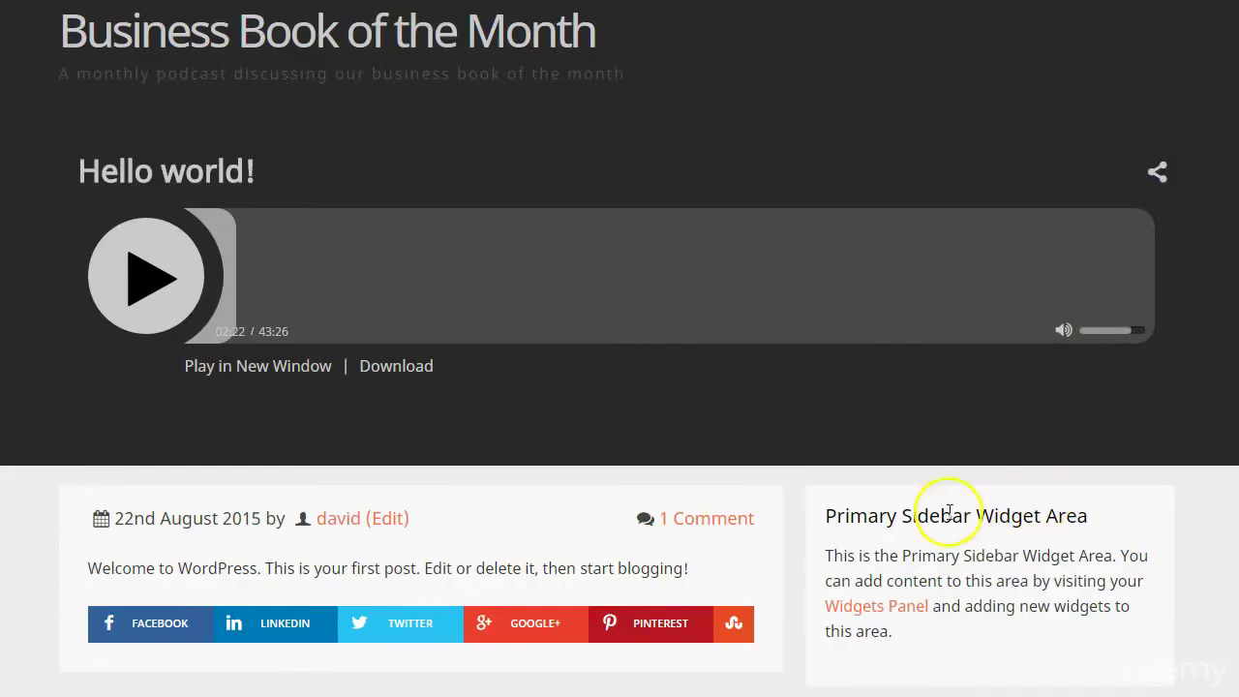